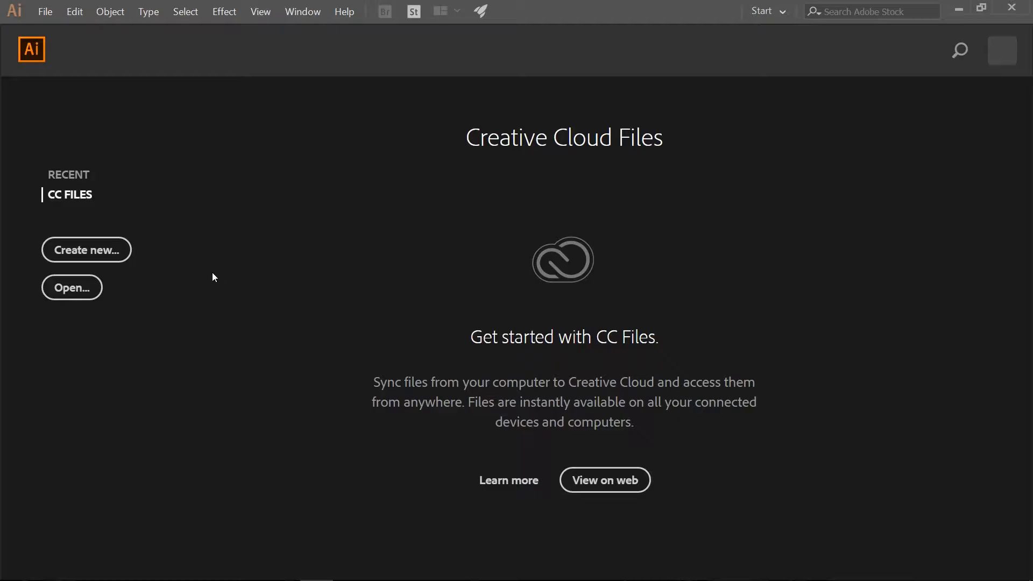
Step: Create a new 1920 x 1080 px document and fit the artboard in the window
left_click(89, 257)
left_click(748, 181)
type("1920")
key("Tab")
type("1080")
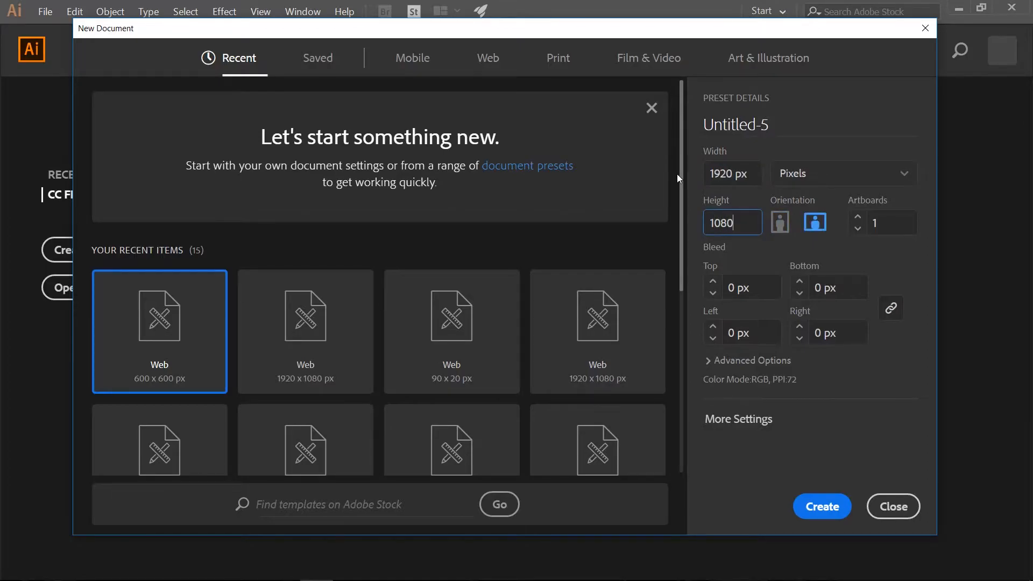
key("Return")
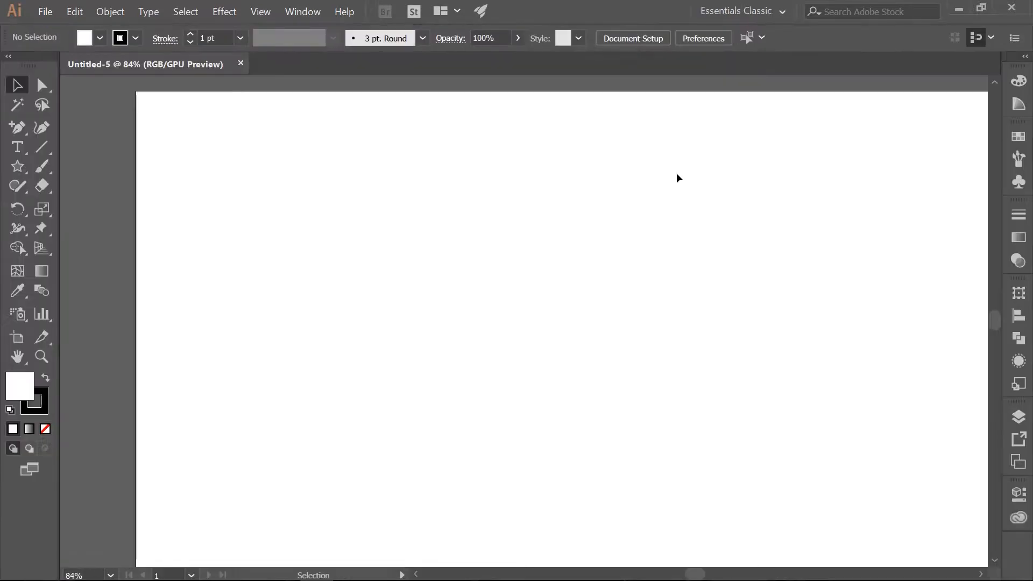
key("ctrl+0")
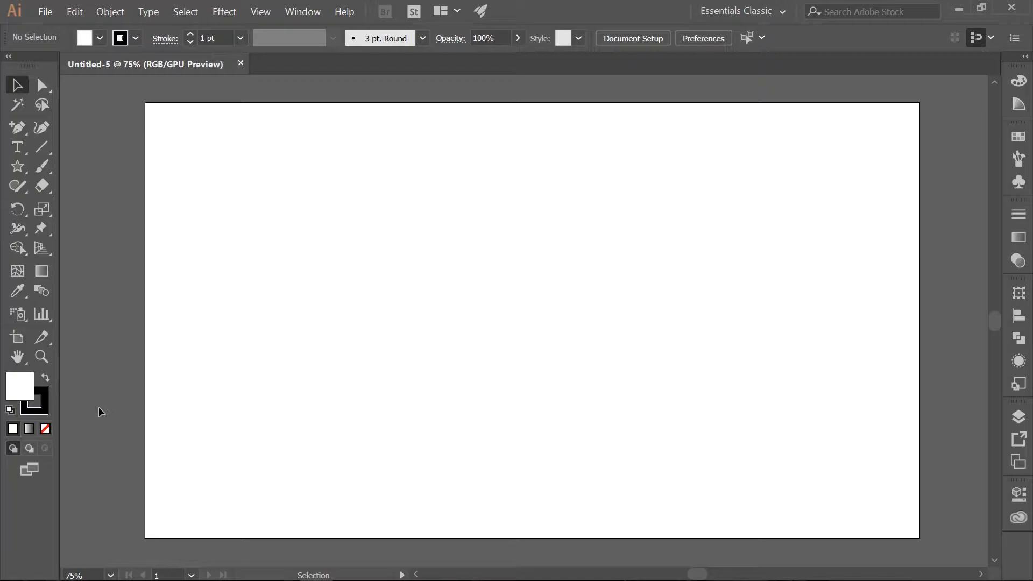
Step: Draw a rectangle covering the whole artboard, with no stroke and fill colour f7f7f7
key("m")
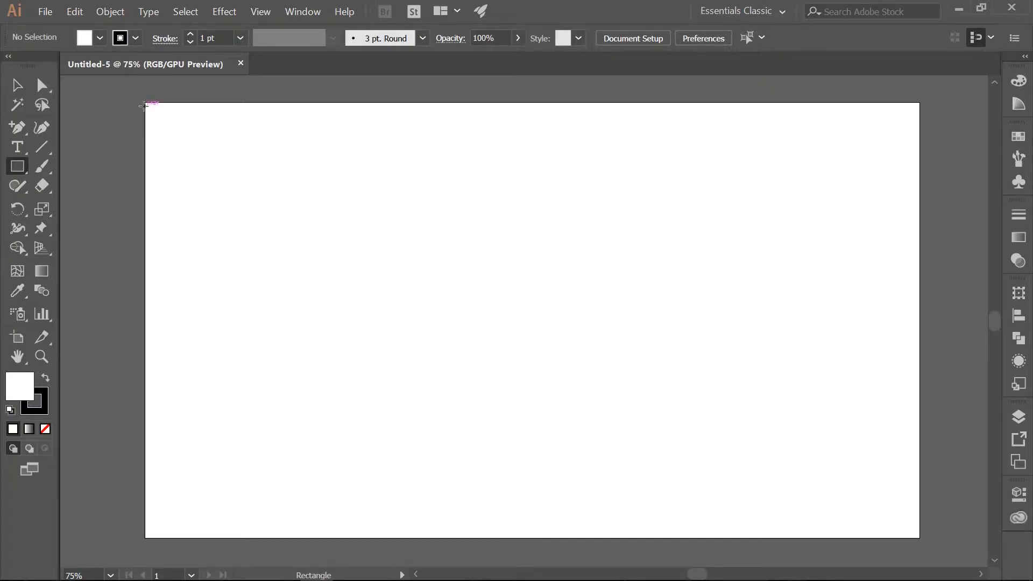
mouse_move(145, 102)
left_mouse_down()
mouse_move(849, 471)
mouse_move(920, 538)
left_mouse_up()
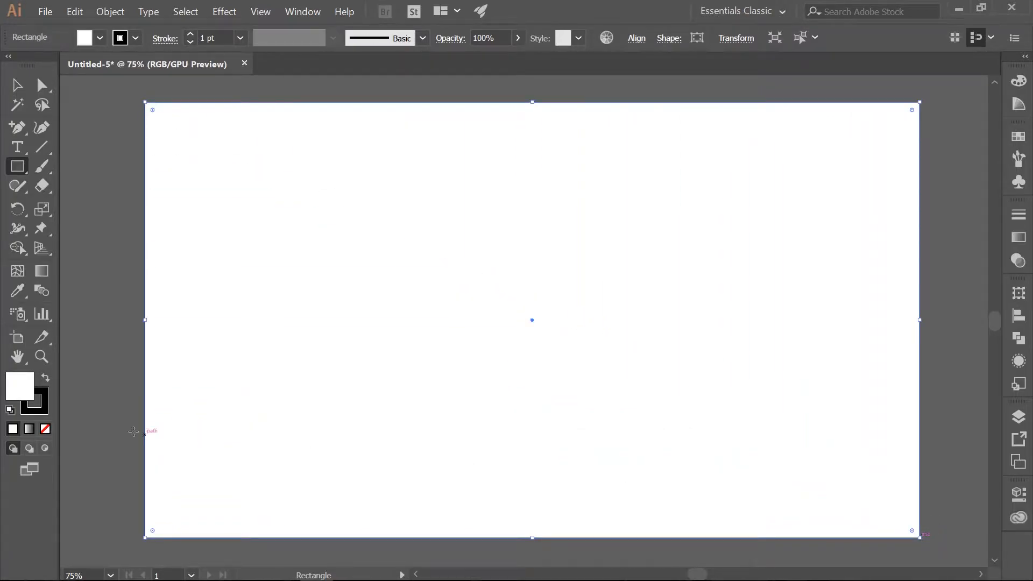
left_click(44, 414)
left_click(45, 429)
left_click(20, 387)
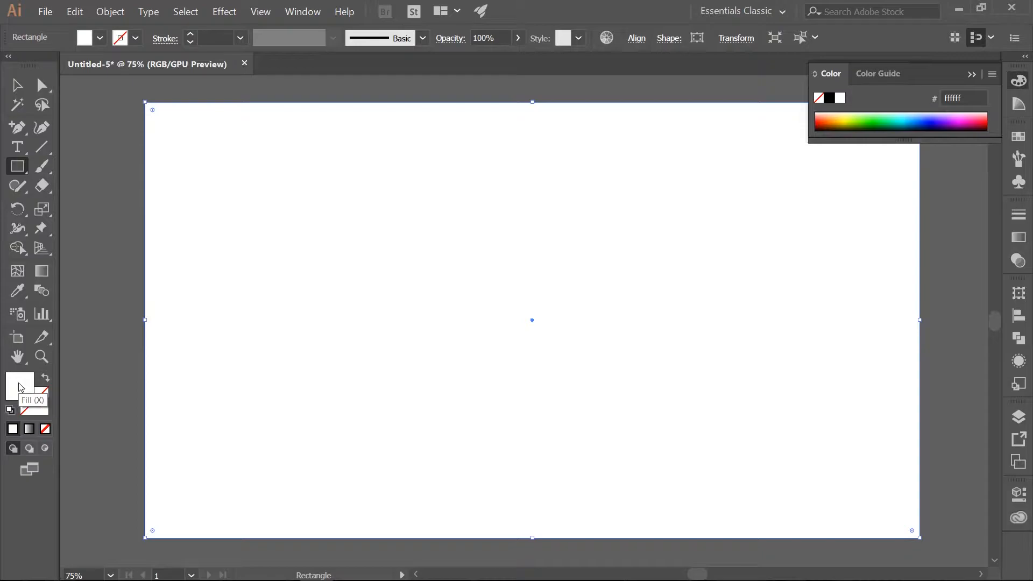
double_click(20, 387)
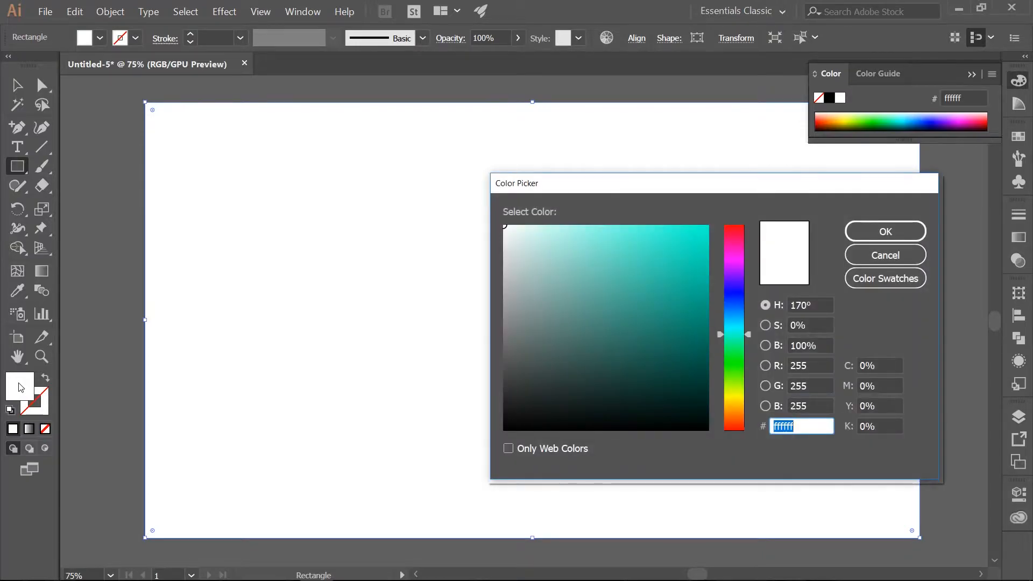
type("f7f7f7")
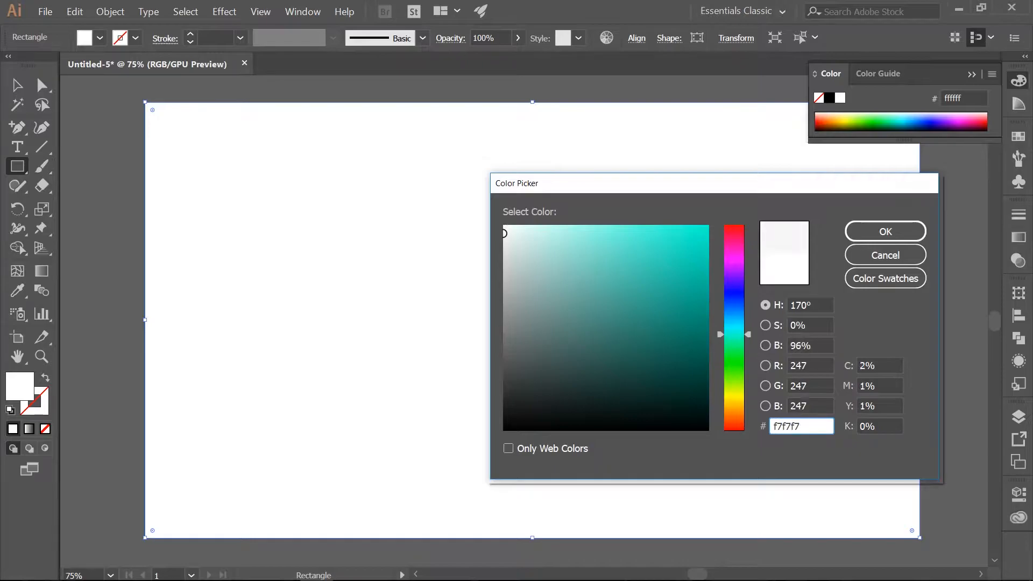
key("Return")
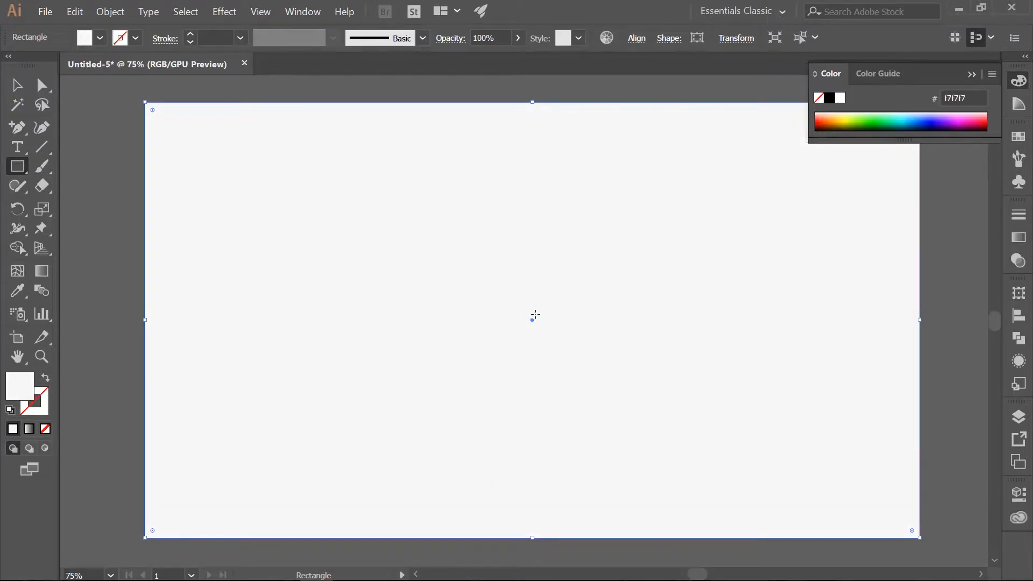
Step: Rename the rectangle's layer as background and lock it
left_click(1019, 417)
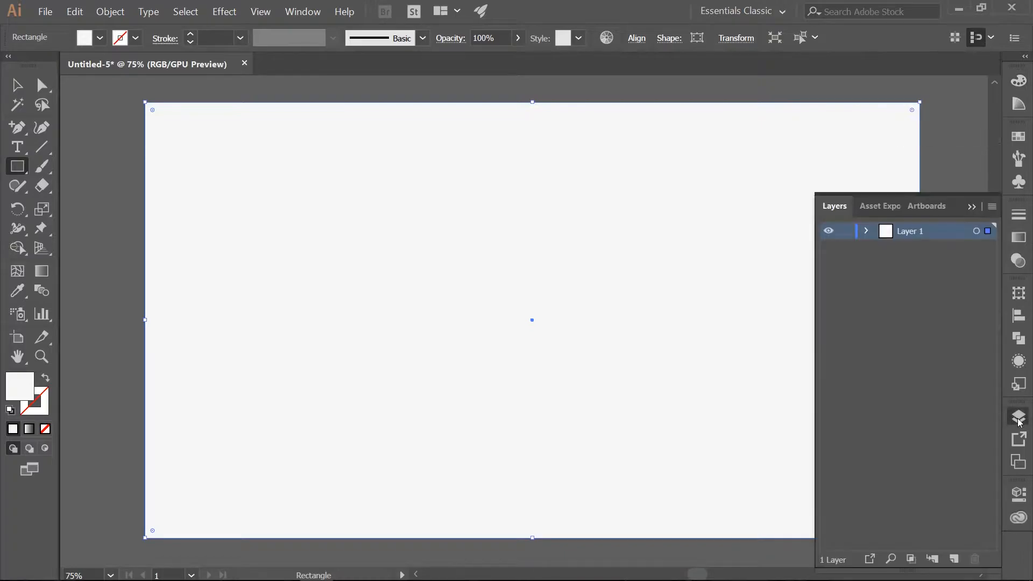
double_click(913, 230)
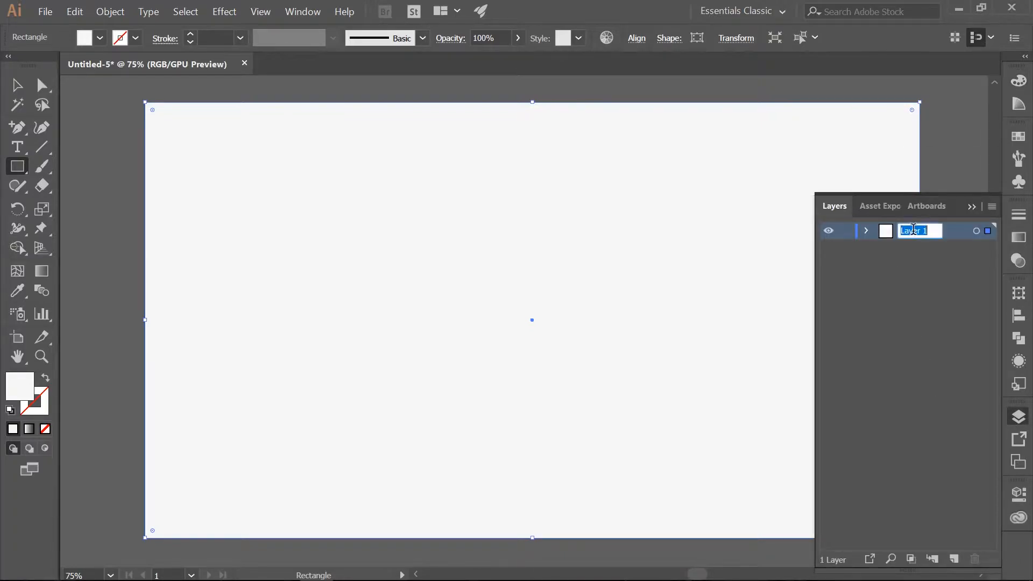
type("background")
left_click(846, 232)
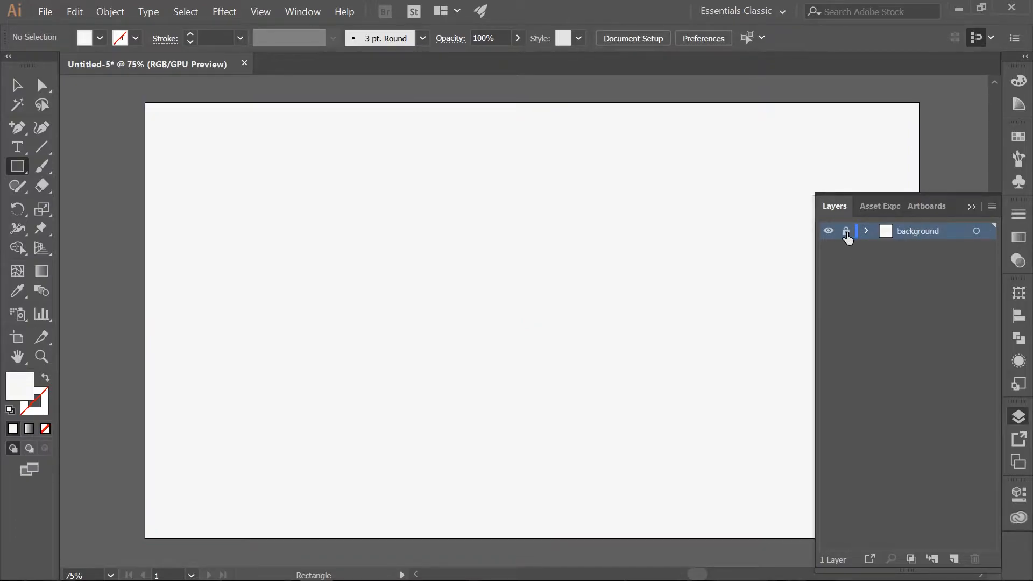
Step: Add a new layer above the background and name it tree 1
left_click(954, 559)
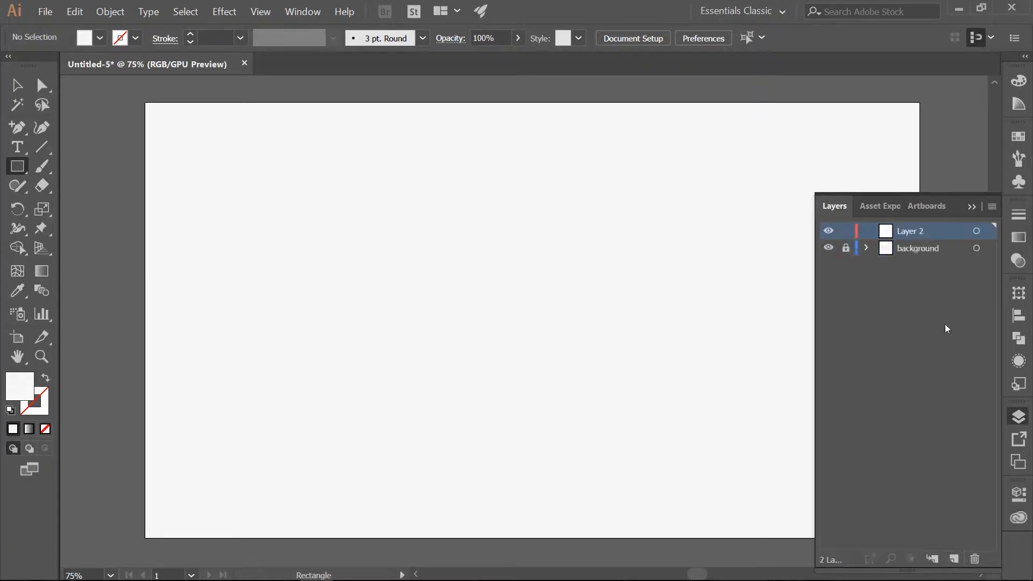
double_click(907, 233)
type("tree 1")
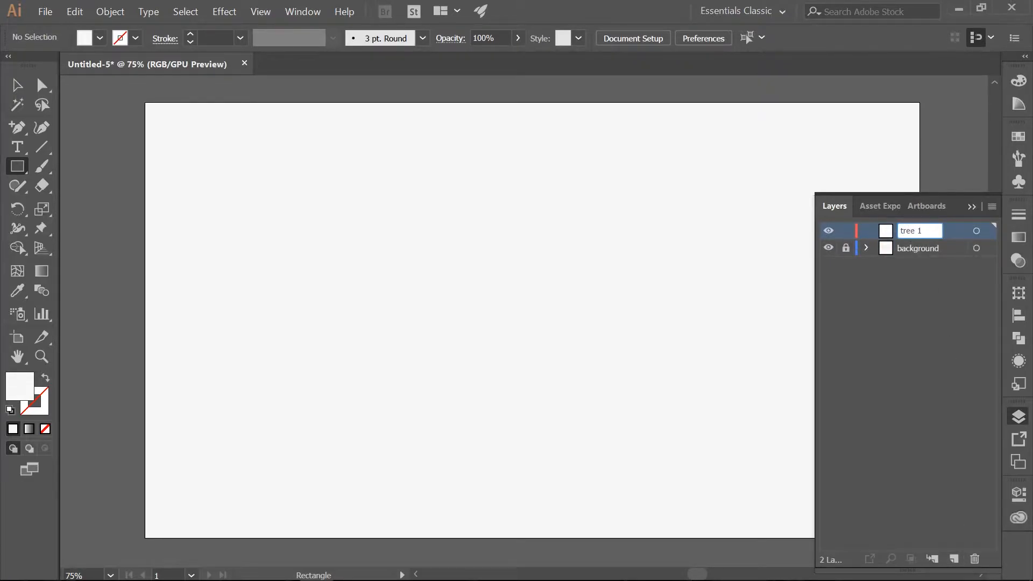
key("Return")
left_click(971, 207)
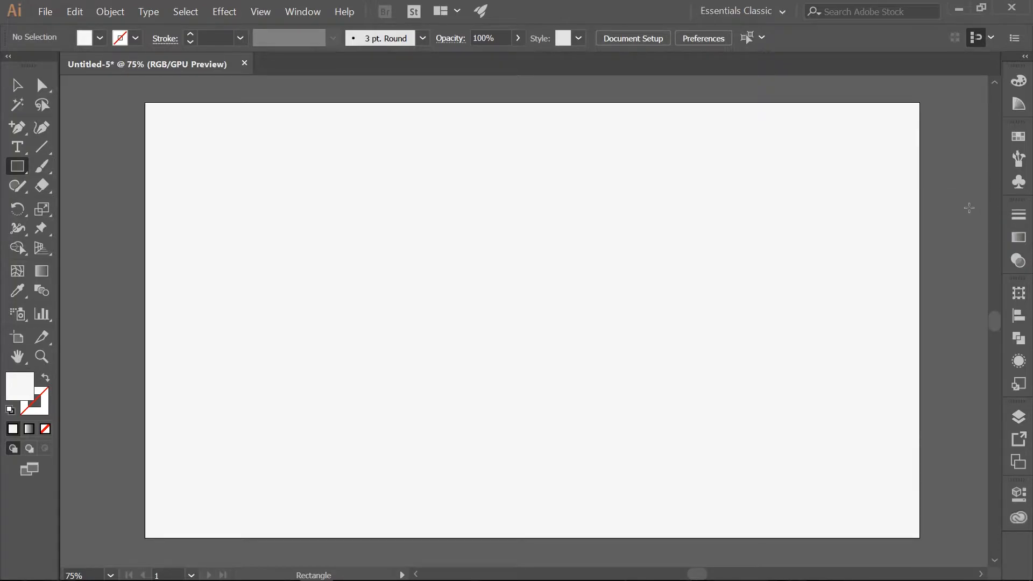
Step: Draw a 300 x 300 px circle in the upper middle of the artboard and fill it with 85aa00
key("l")
left_click(532, 204)
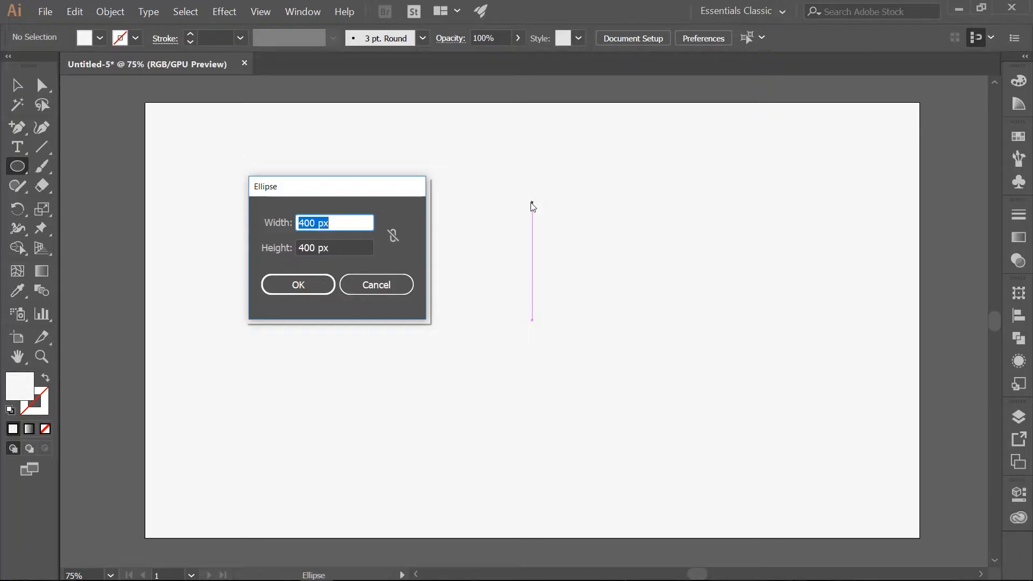
type("300")
key("Tab")
type("300")
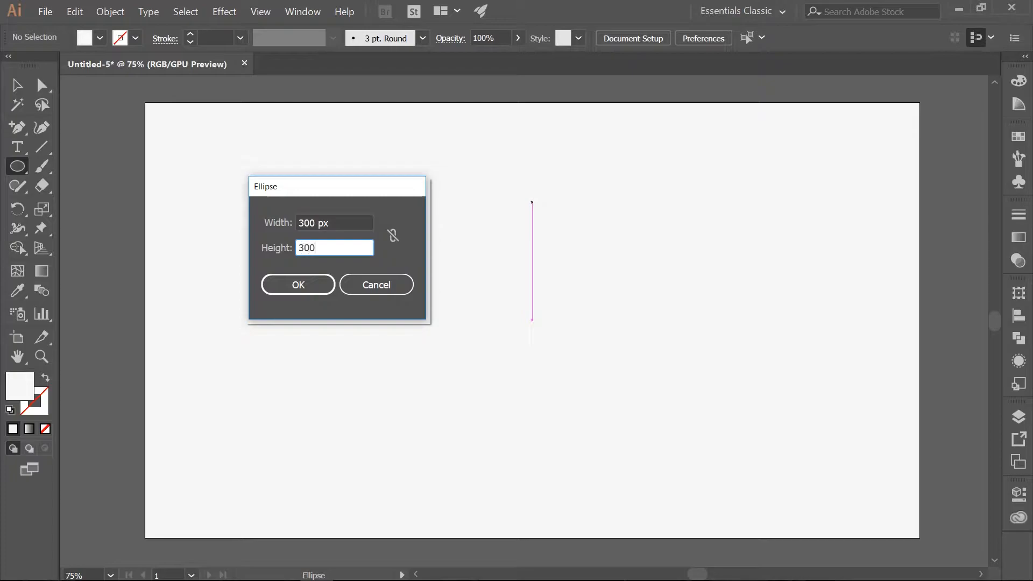
key("Return")
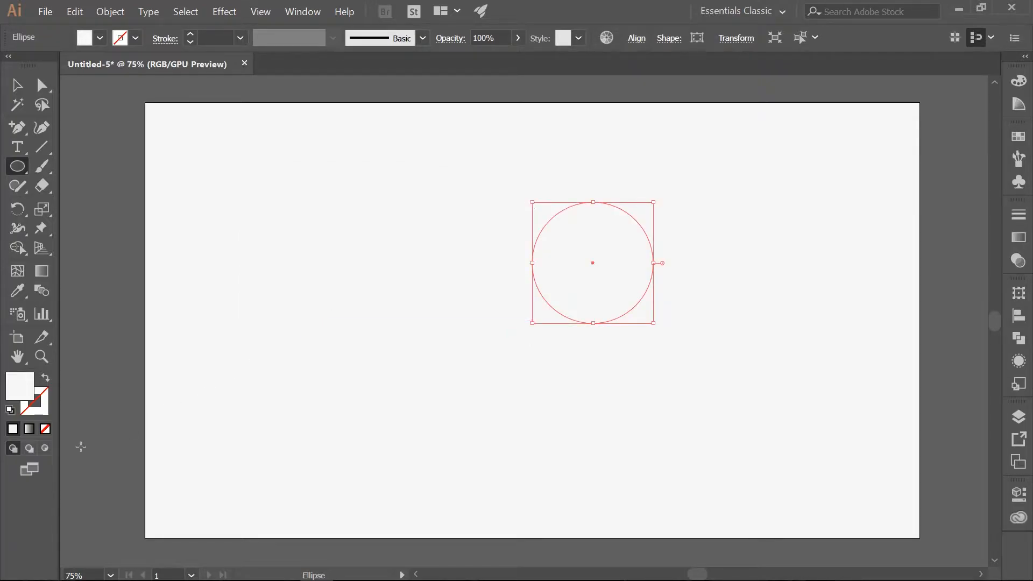
double_click(17, 395)
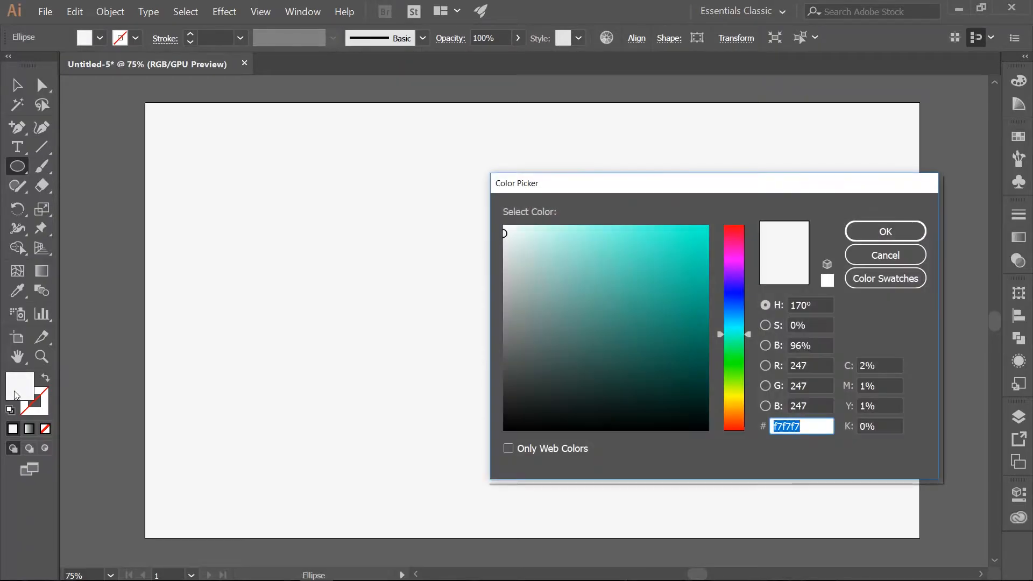
type("85aa00")
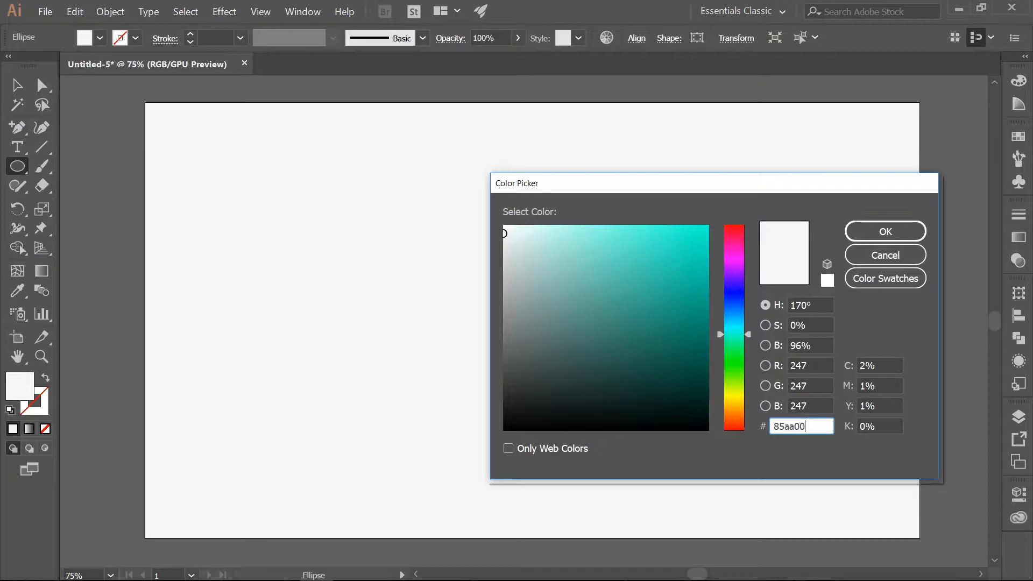
key("Return")
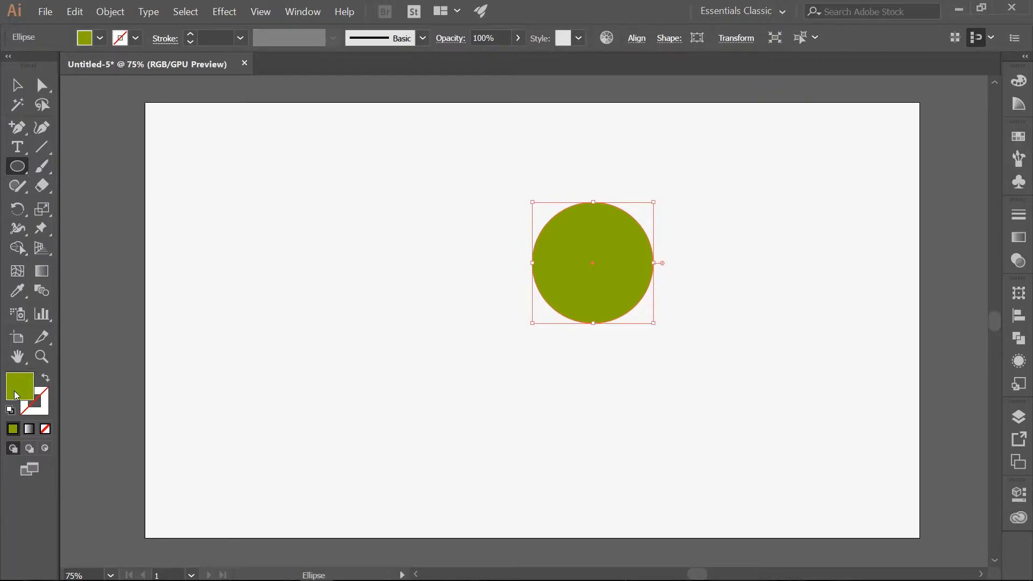
Step: With a copy of the circle in place, cut away the copy's left half using a rectangle and Minus Front
key("m")
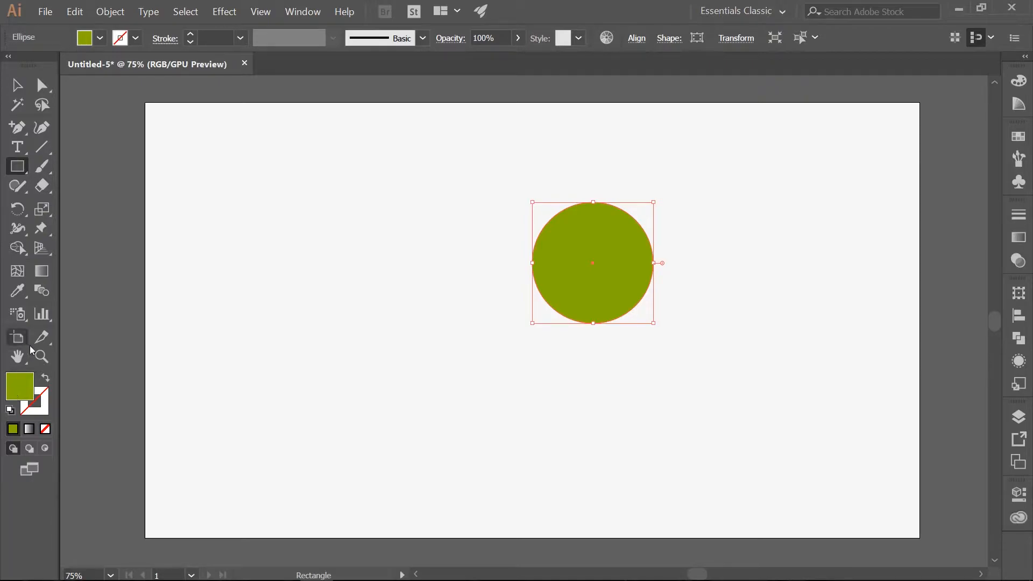
left_click_drag(493, 171, 591, 345)
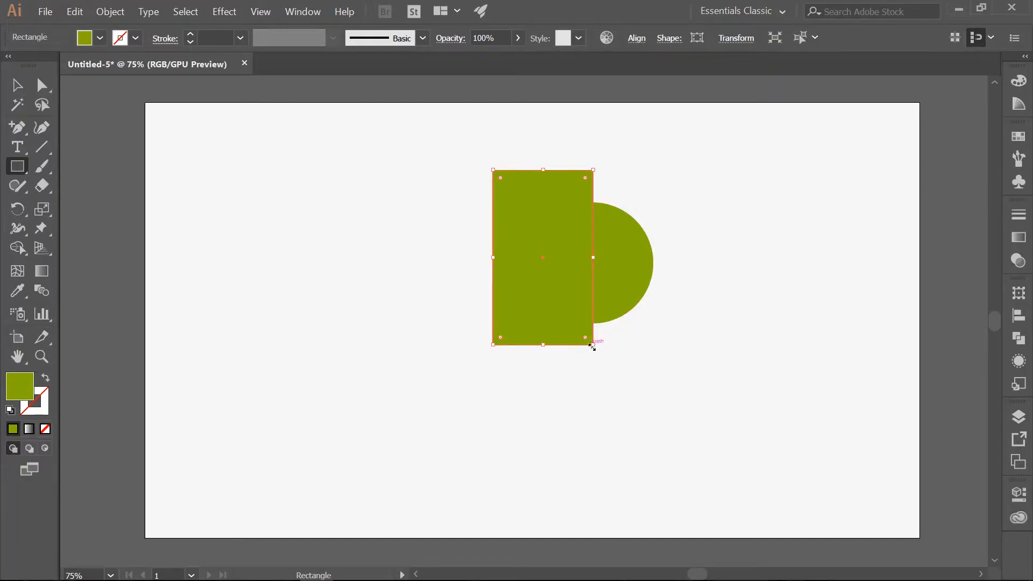
key("v")
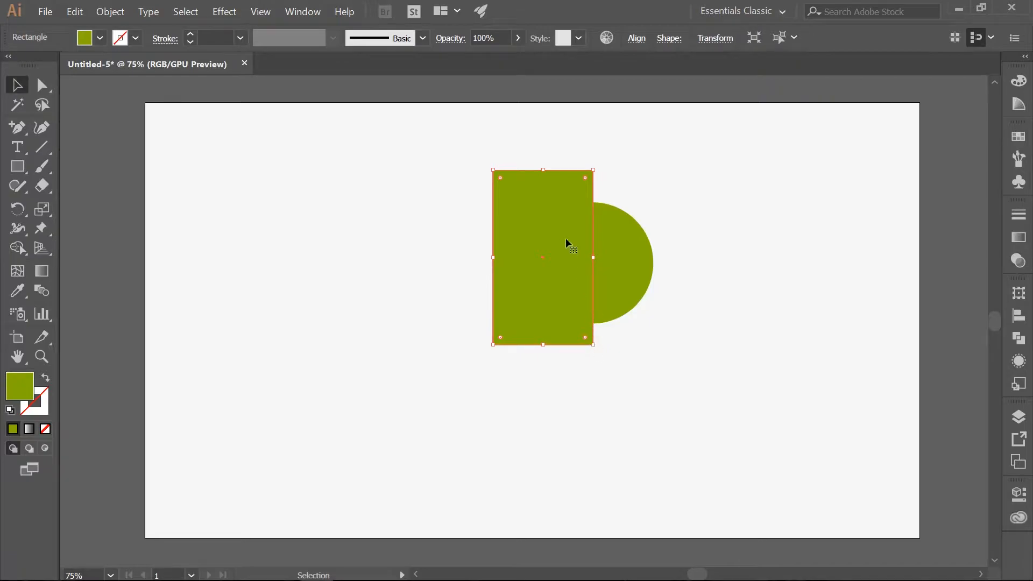
left_click(619, 240, "shift")
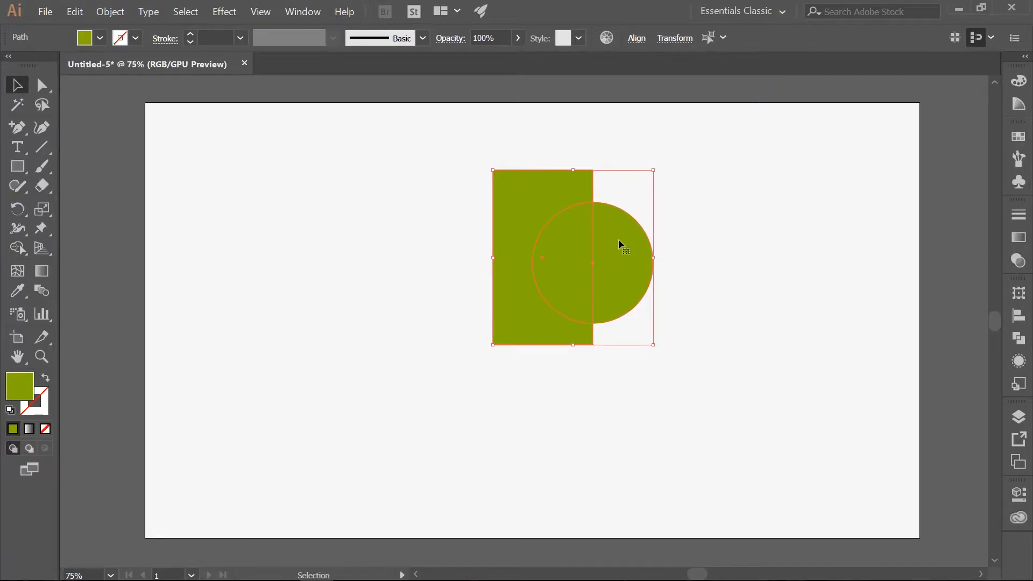
left_click(1020, 339)
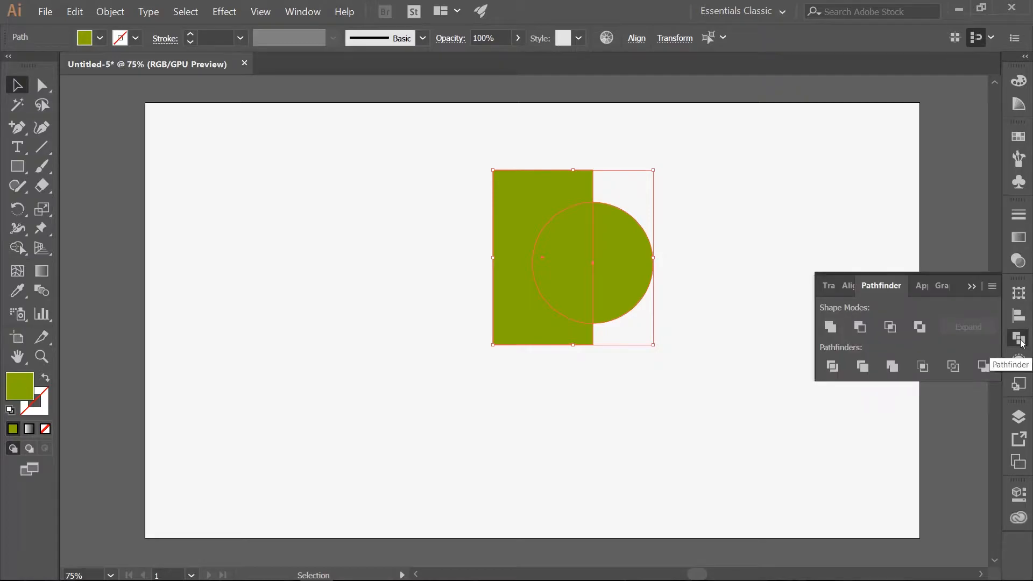
left_click(860, 328)
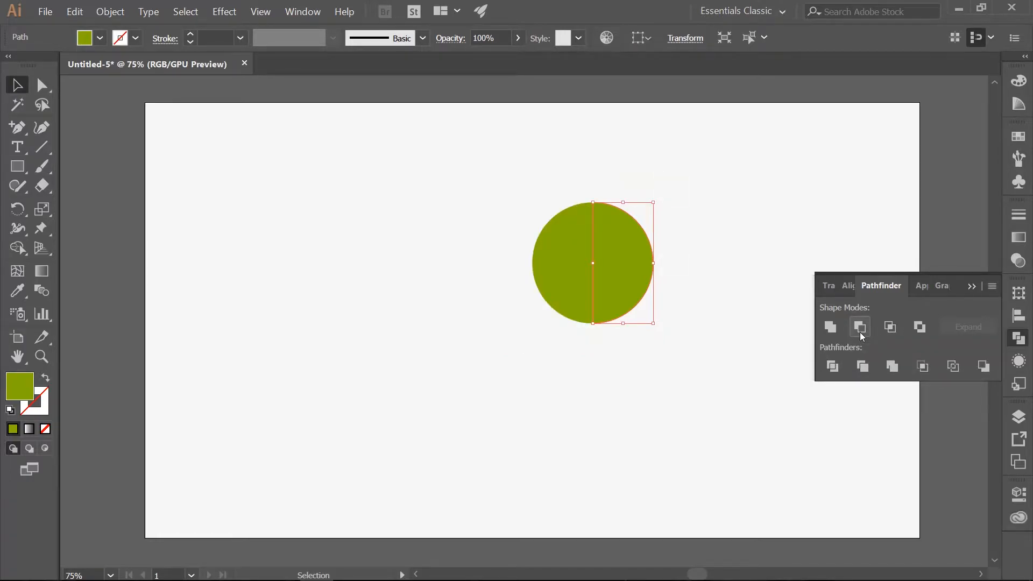
left_click(971, 287)
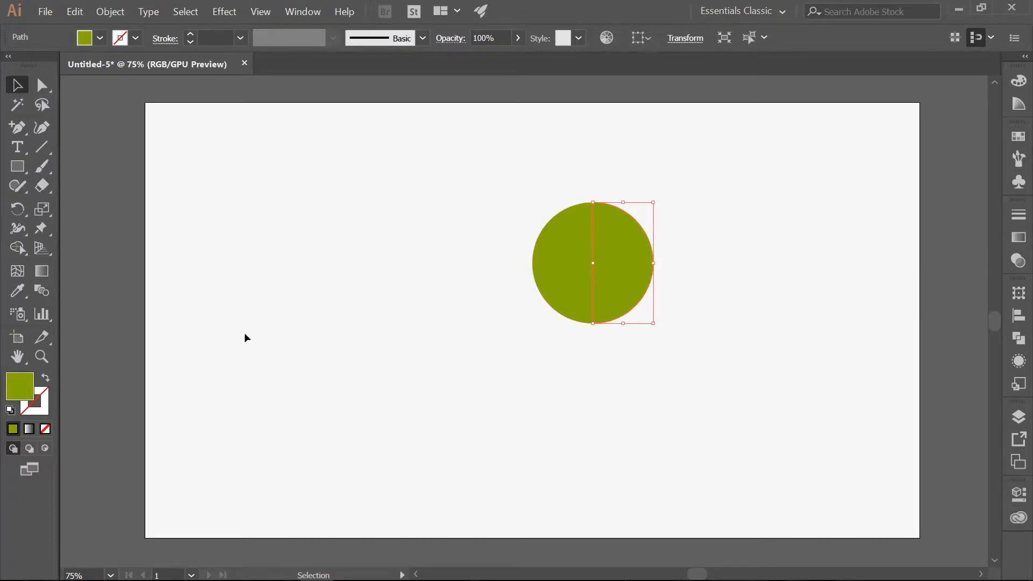
Step: Fill the right half-circle with the darker green 6b8400 and deselect it
double_click(16, 386)
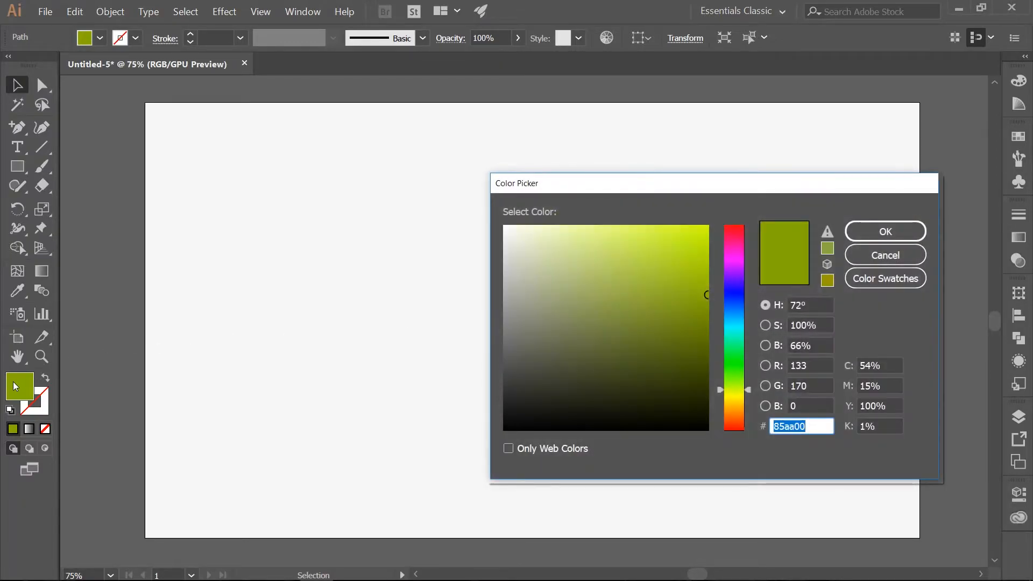
type("6b8400")
key("Return")
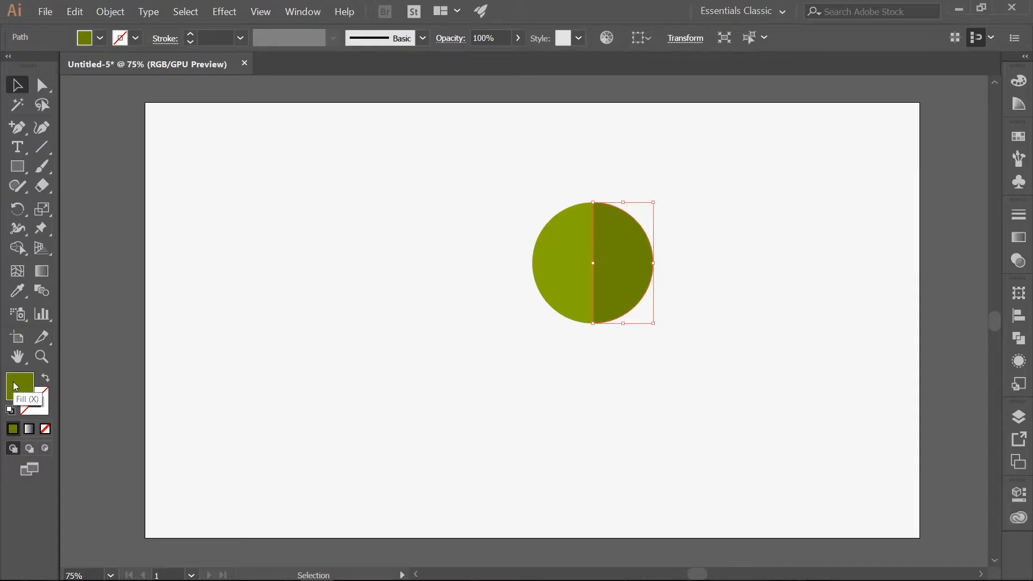
left_click(524, 198)
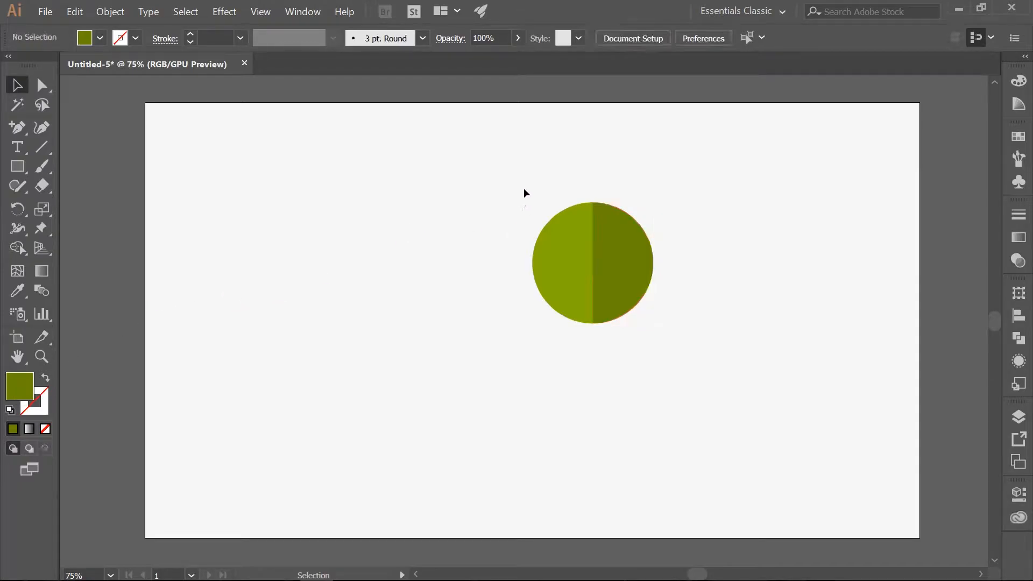
Step: Group the green circle with its darker right half
left_click_drag(521, 186, 663, 353)
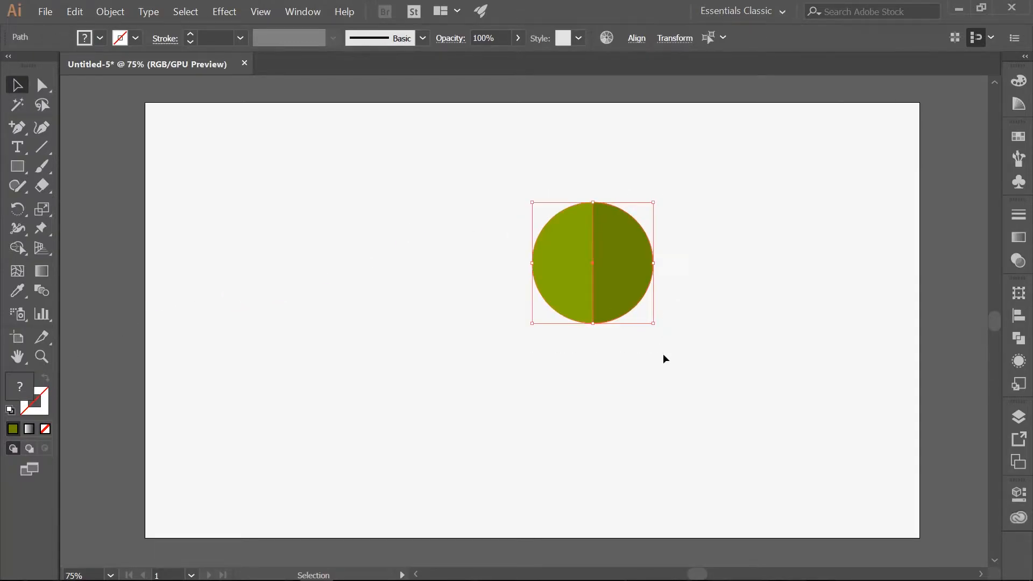
left_click(115, 13)
left_click(131, 57)
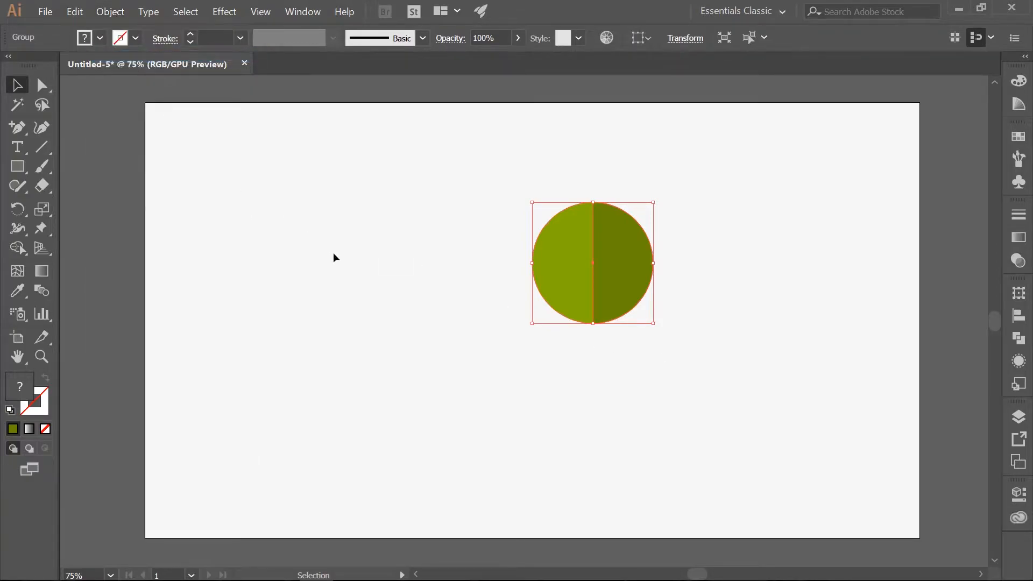
left_click(365, 269)
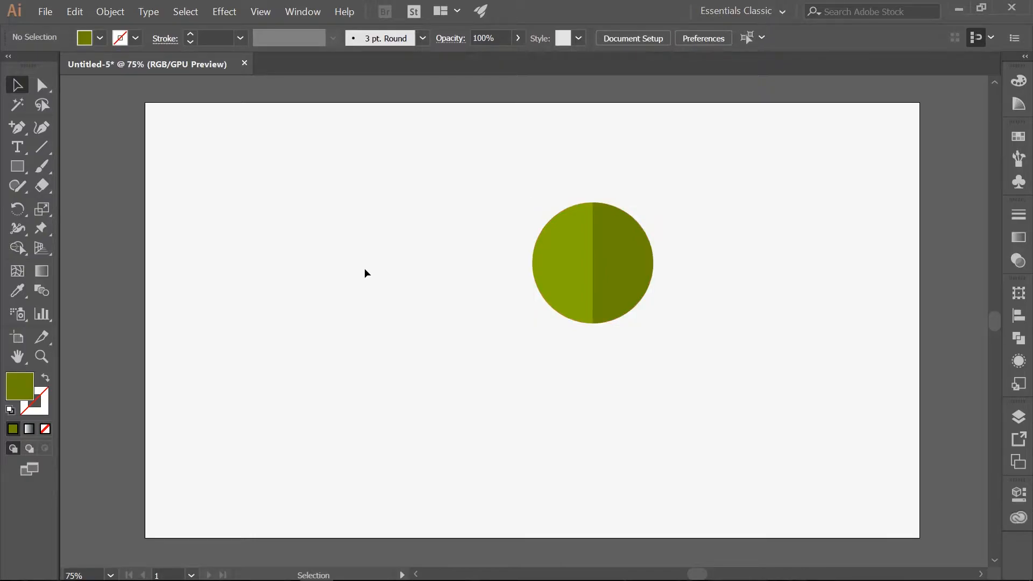
Step: Draw a 50 x 500 px rectangle to the left of the green crown and fill it with brown a87000
key("m")
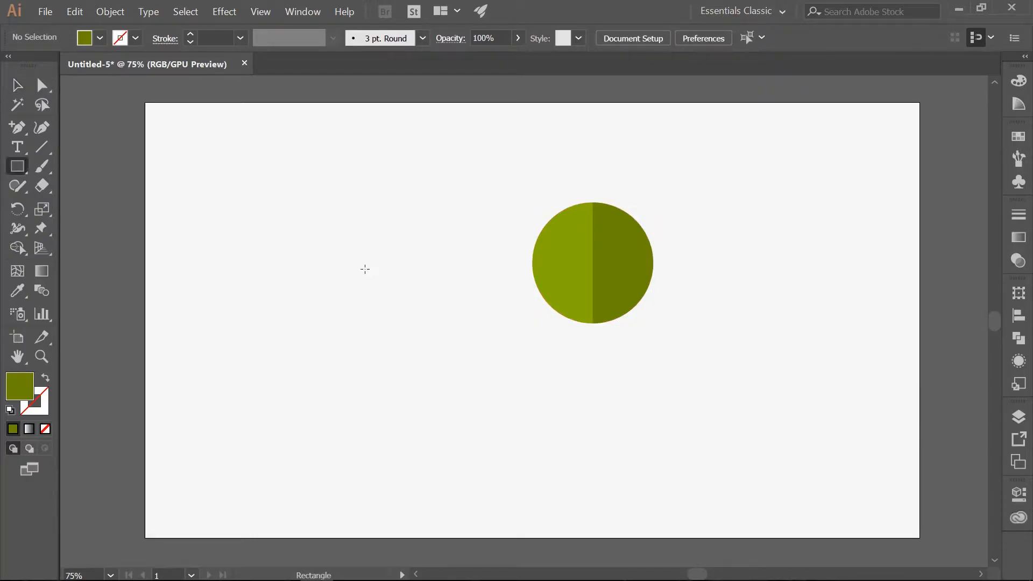
left_click(364, 269)
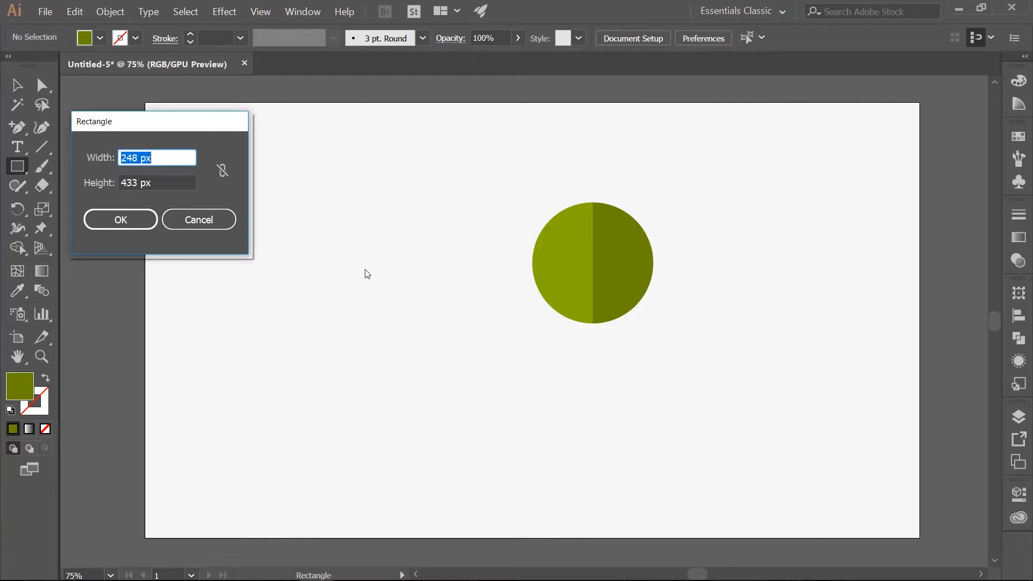
type("50")
key("Tab")
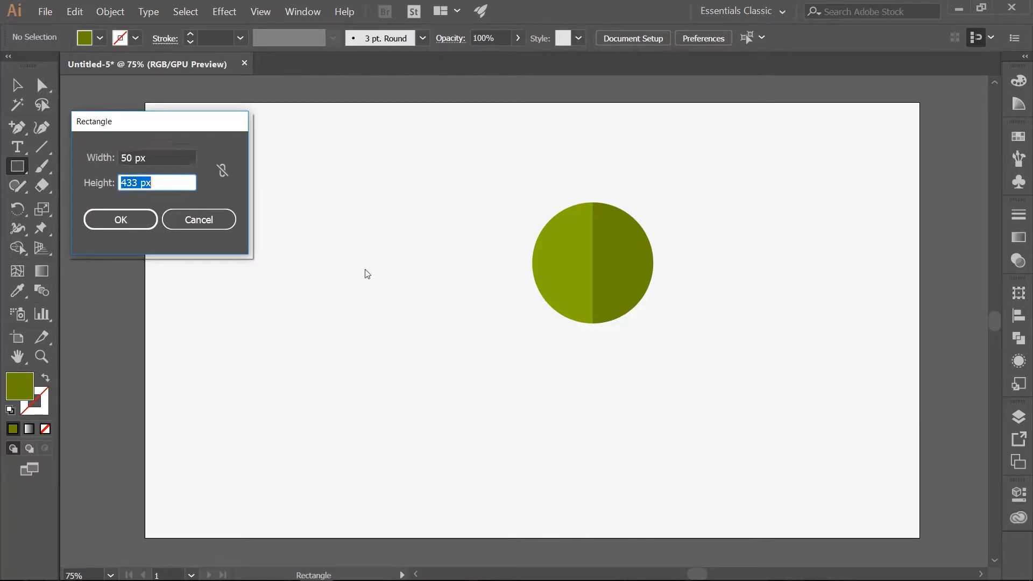
type("500")
key("Return")
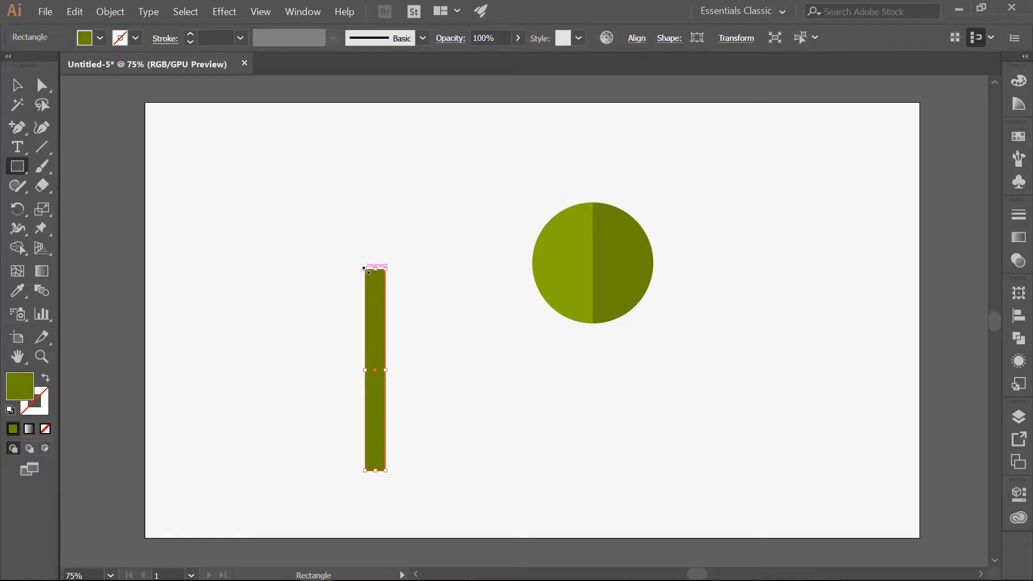
double_click(25, 393)
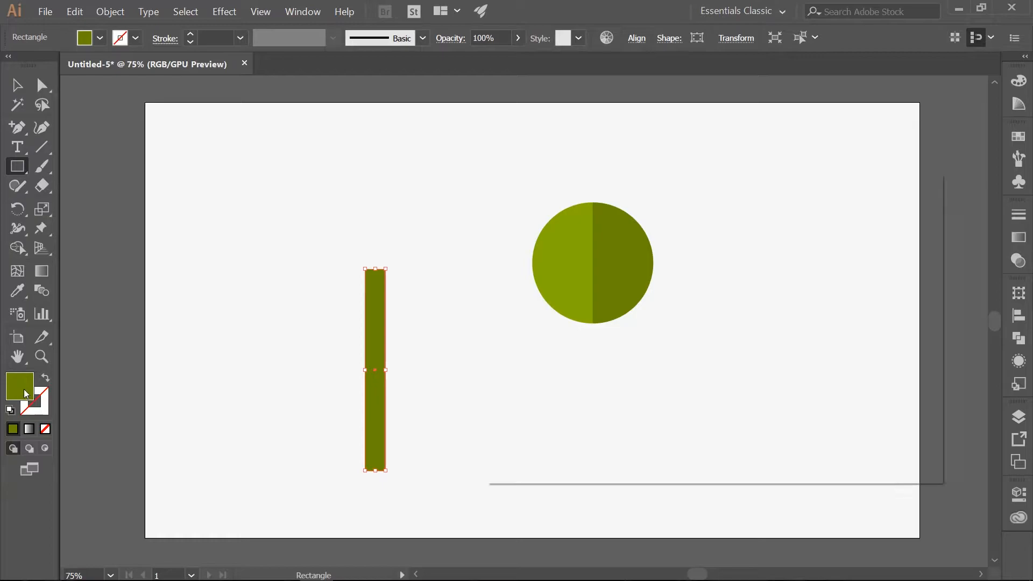
type("a87000")
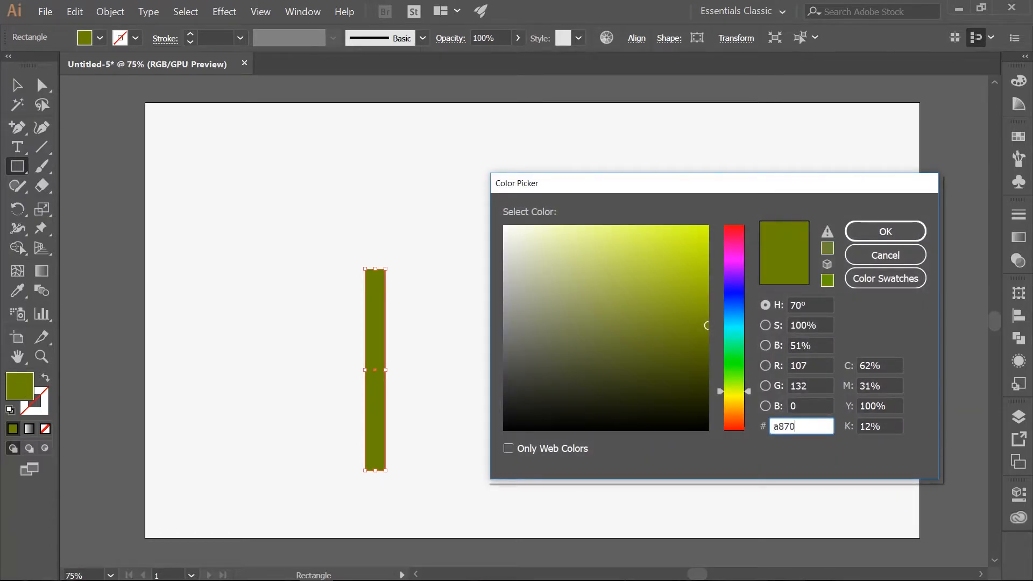
key("Return")
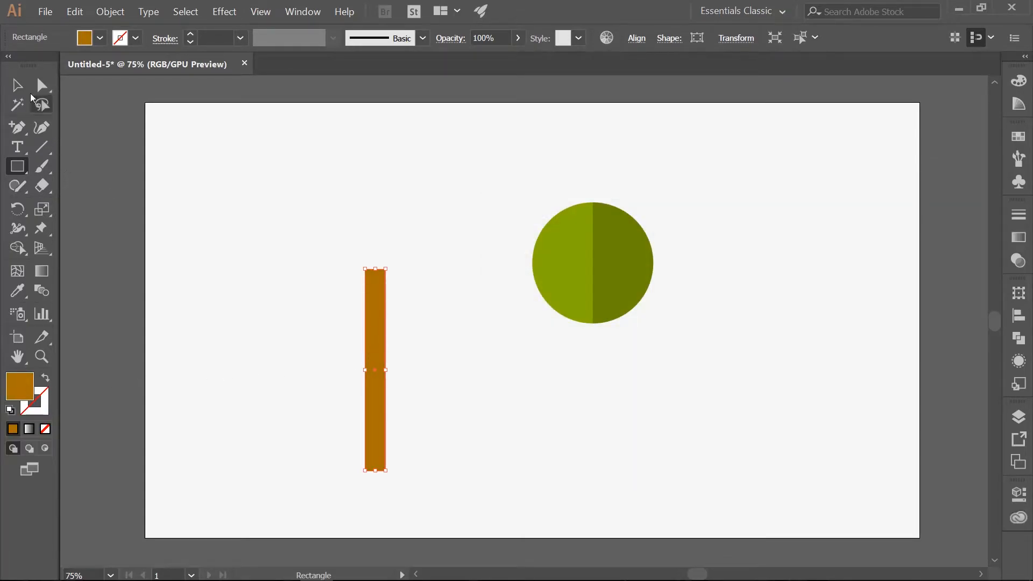
Step: With a copy of the brown trunk in place, cut away the copy's left half using a rectangle and Minus Front
left_click(17, 85)
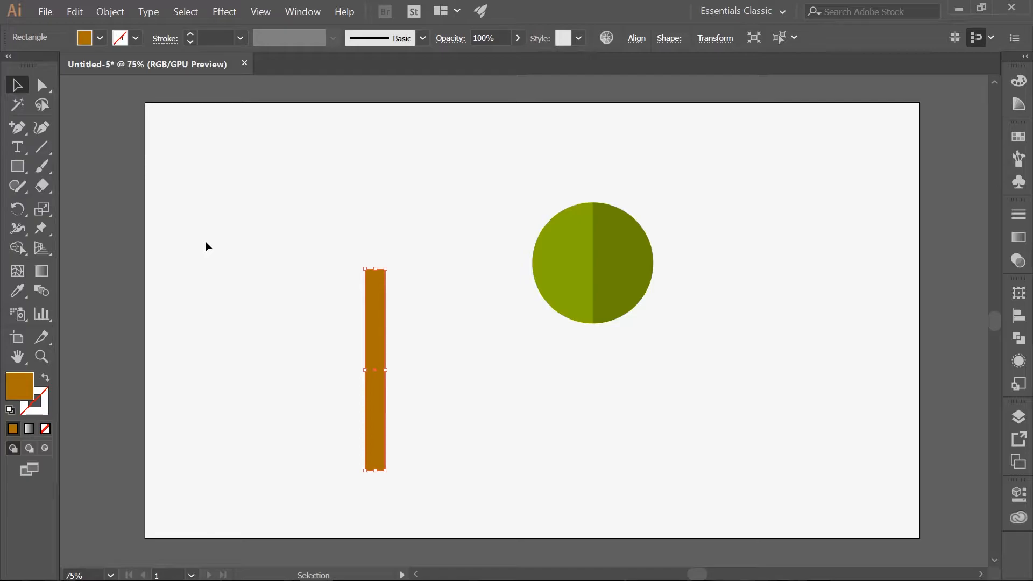
key("m")
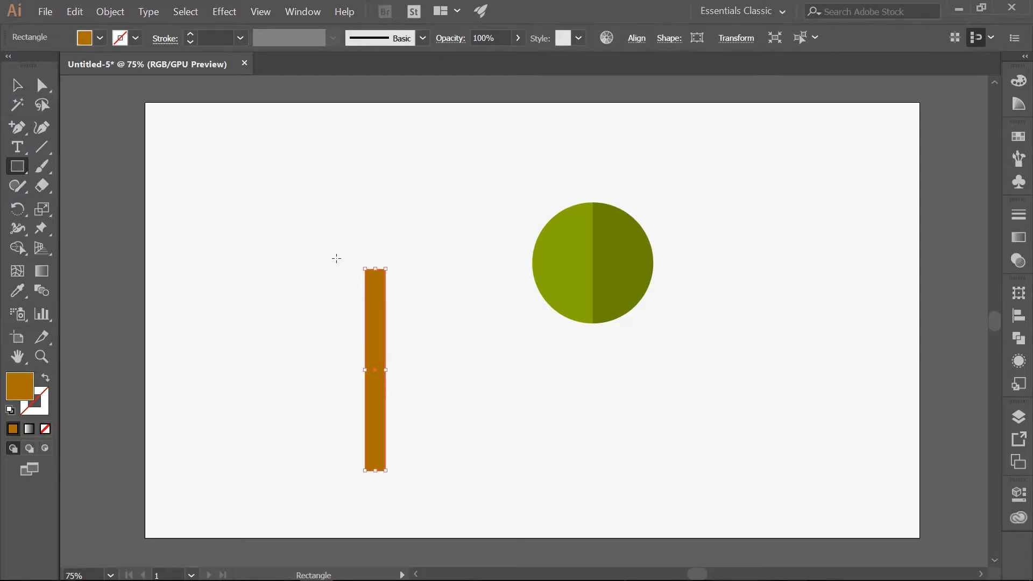
left_click_drag(329, 243, 376, 489)
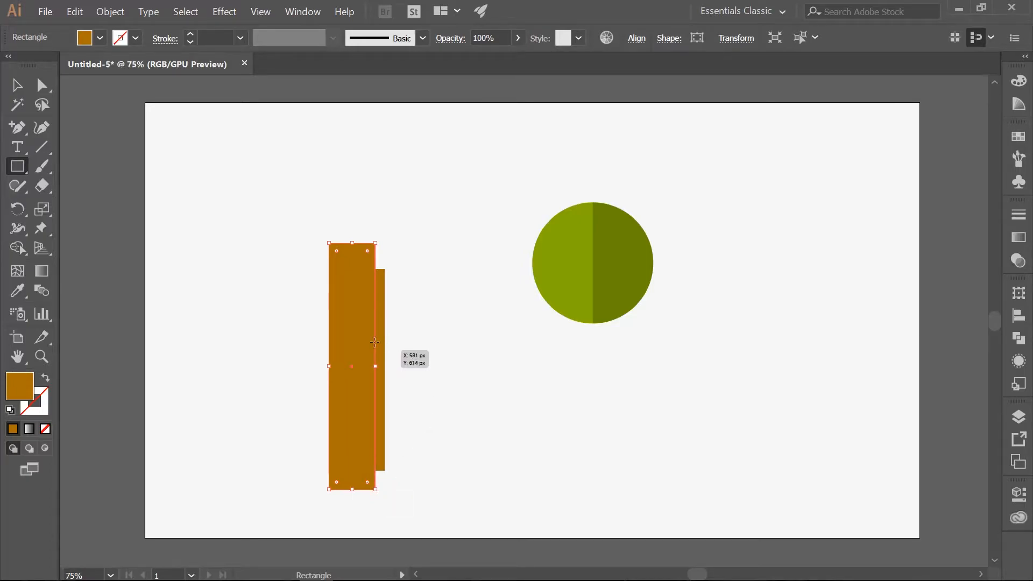
key("v")
left_click(383, 304, "shift")
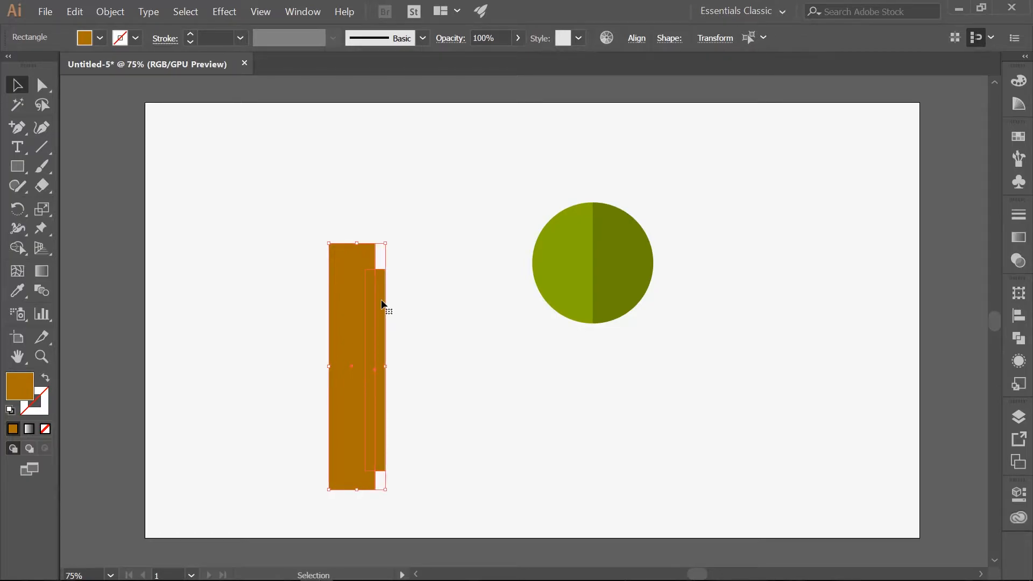
left_click(1020, 340)
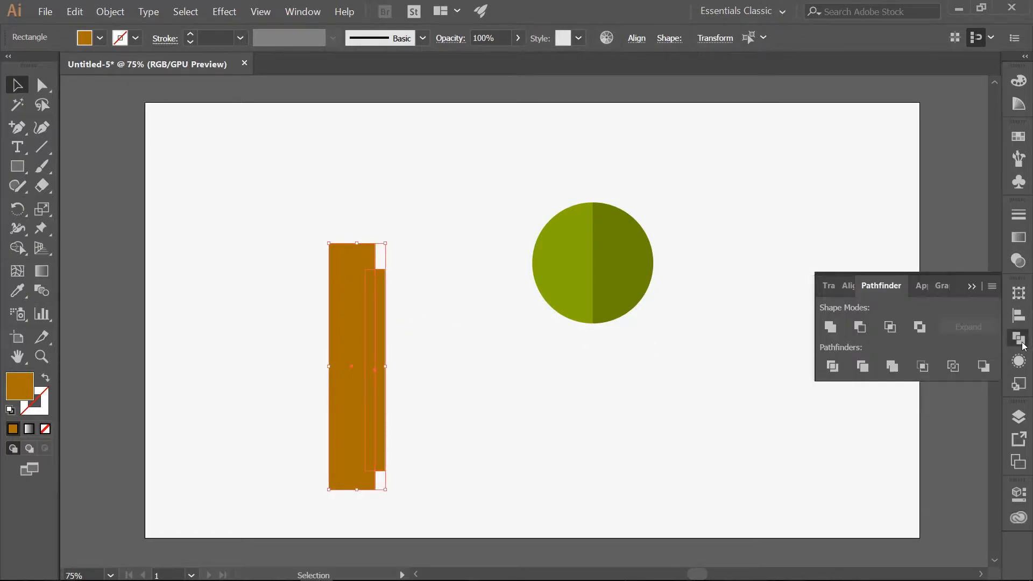
left_click(856, 329)
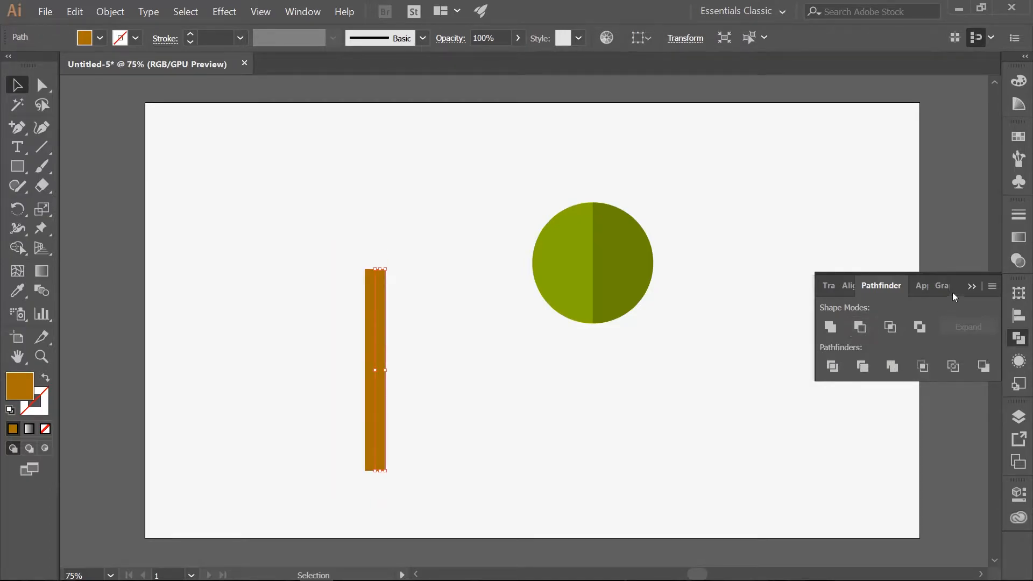
left_click(971, 287)
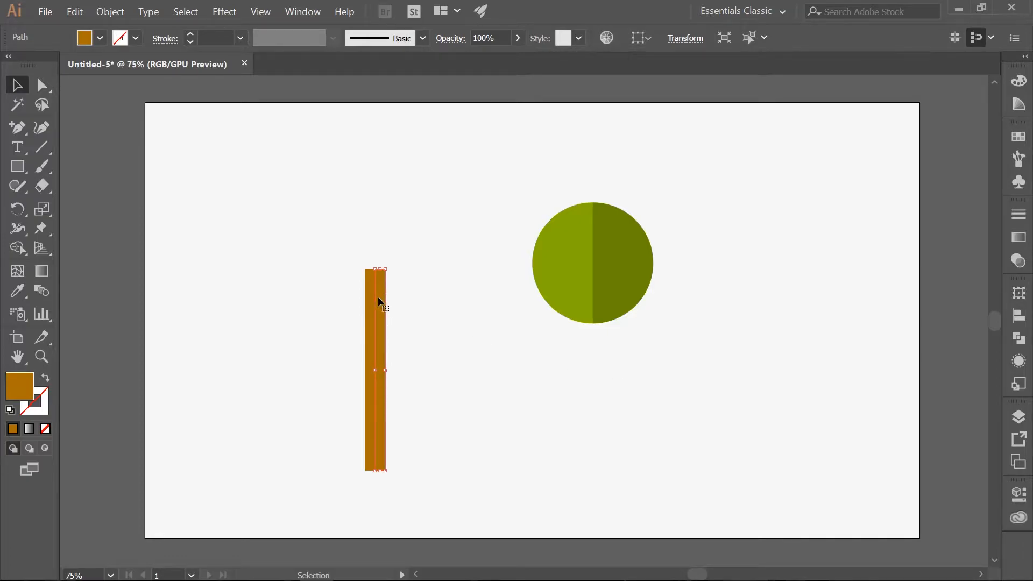
Step: Fill the trunk's right half with the darker brown 7a4e00 and group it with the full trunk
double_click(20, 387)
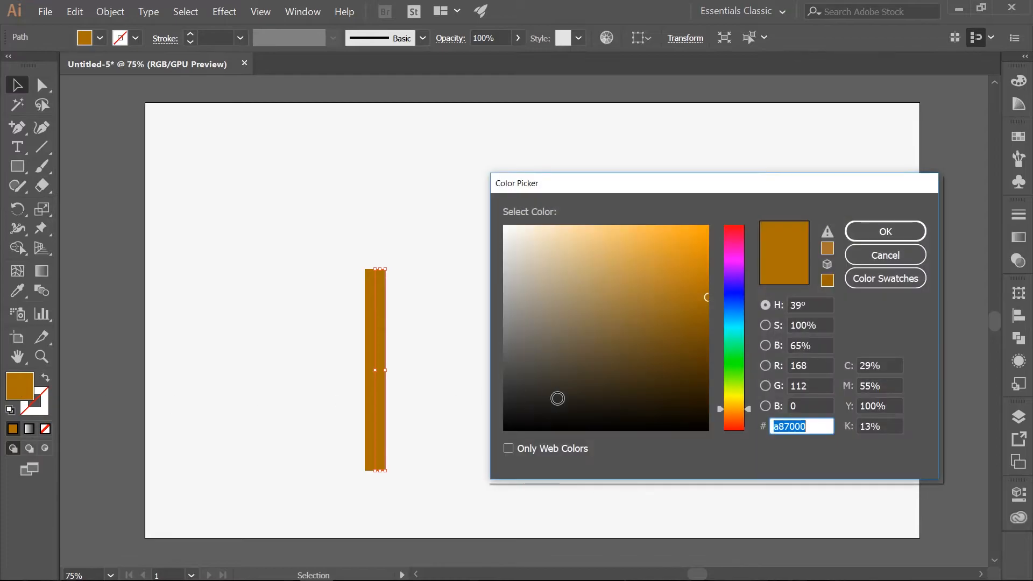
type("7a4e00")
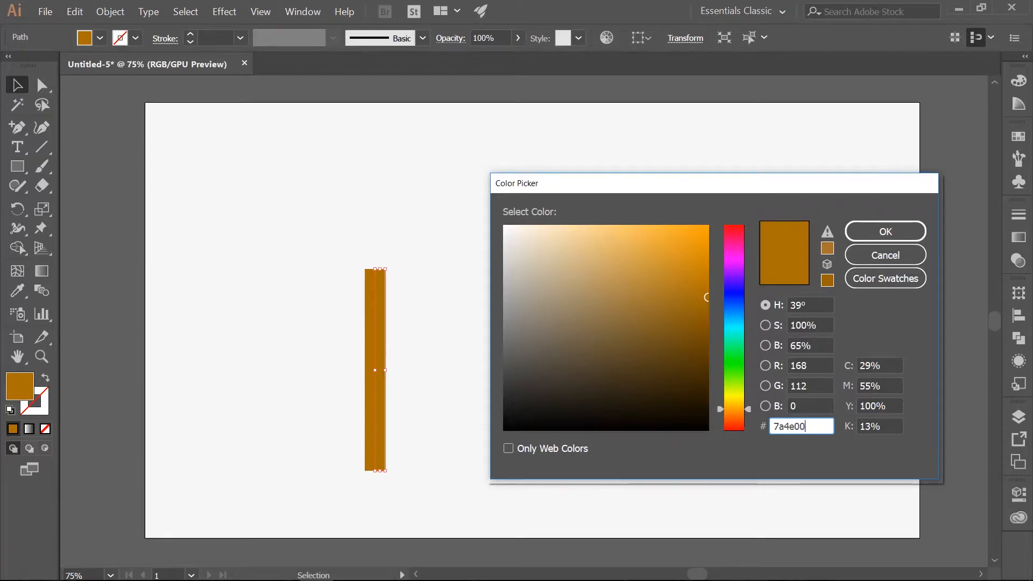
key("Return")
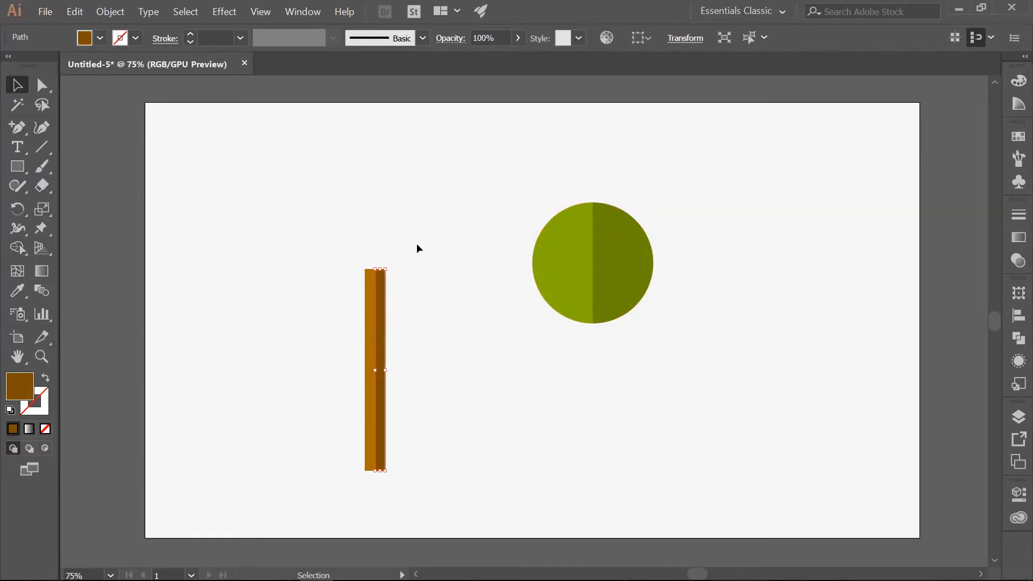
left_click_drag(337, 243, 417, 335)
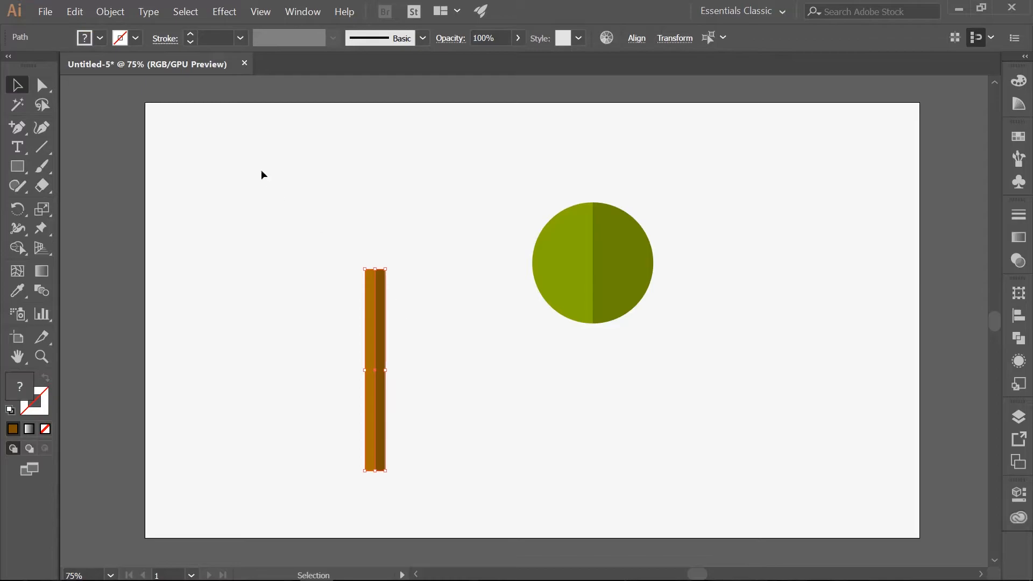
left_click(113, 12)
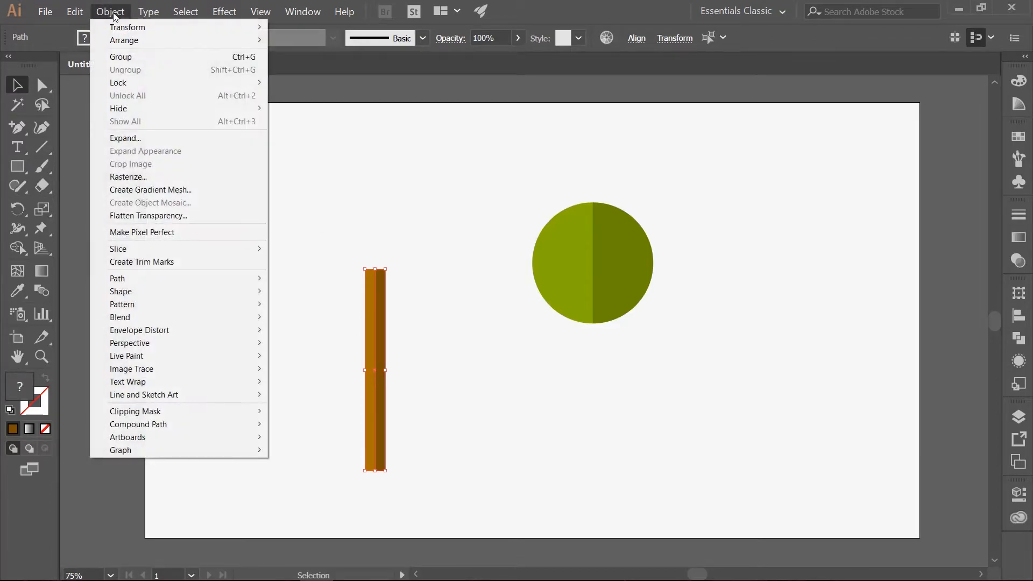
left_click(121, 57)
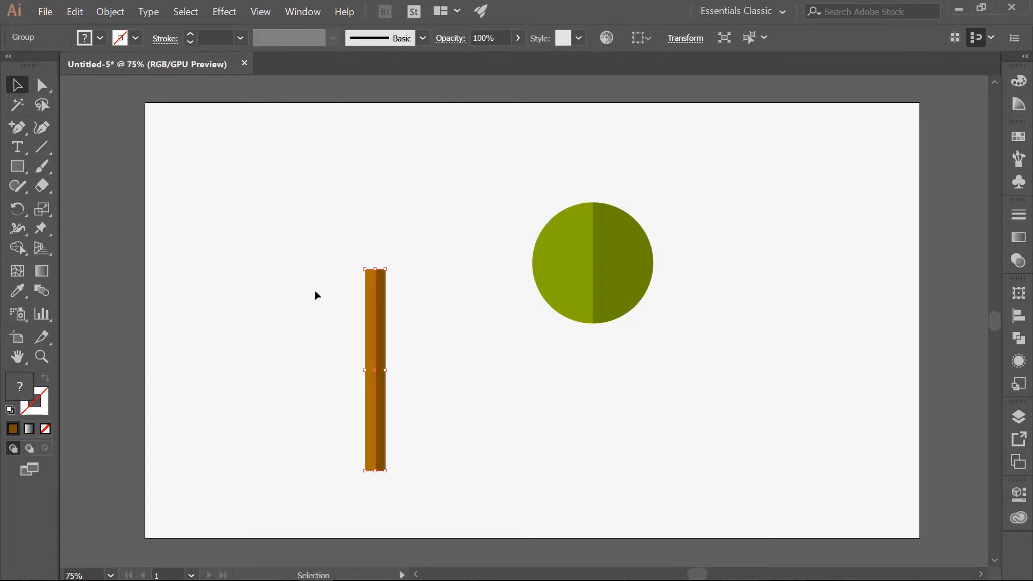
Step: Move the trunk group centrally under the green crown, overlapping its lower edge, and send it backward behind the crown
left_click_drag(371, 313, 589, 344)
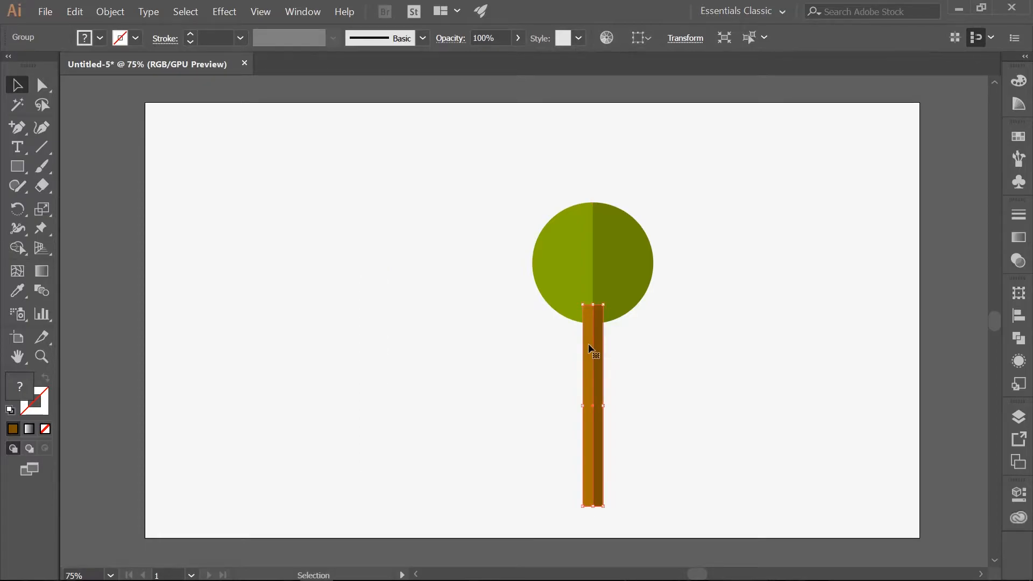
right_click(589, 344)
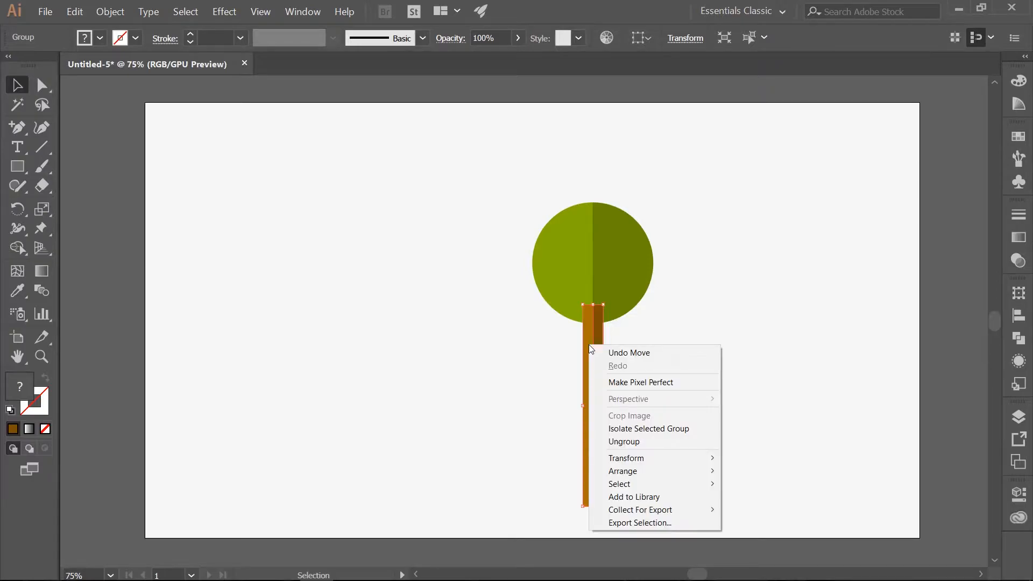
mouse_move(661, 474)
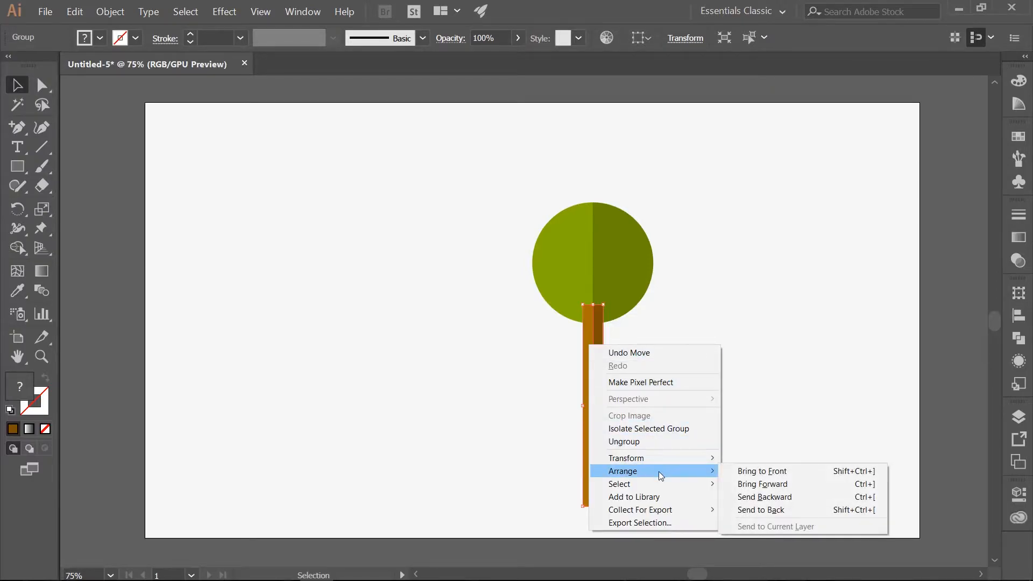
left_click(767, 500)
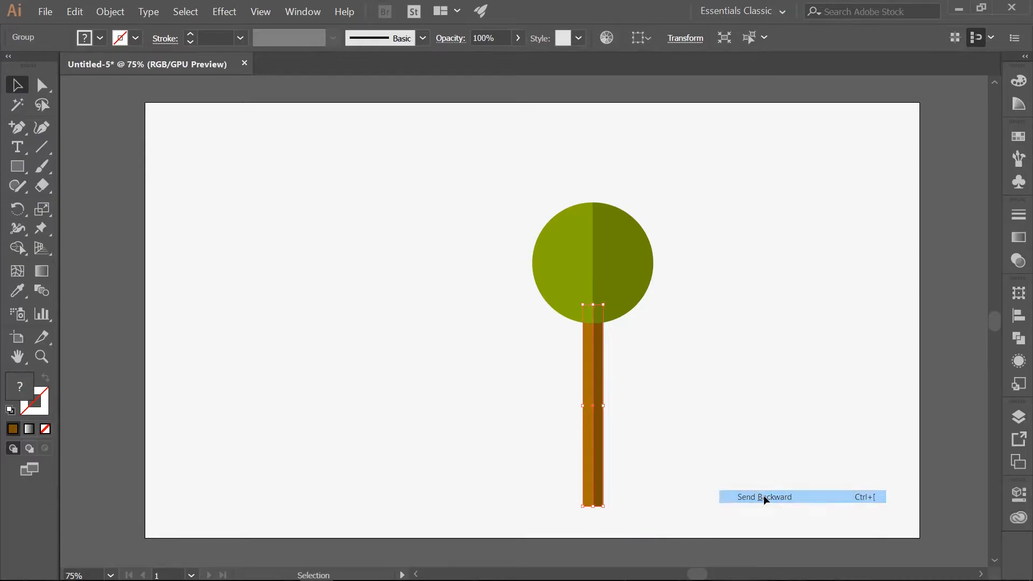
left_click(692, 437)
Step: Move the whole tree, crown and trunk together, to the left side of the artboard and deselect it
left_click_drag(653, 450, 528, 206)
left_click_drag(576, 248, 223, 215)
left_click(364, 221)
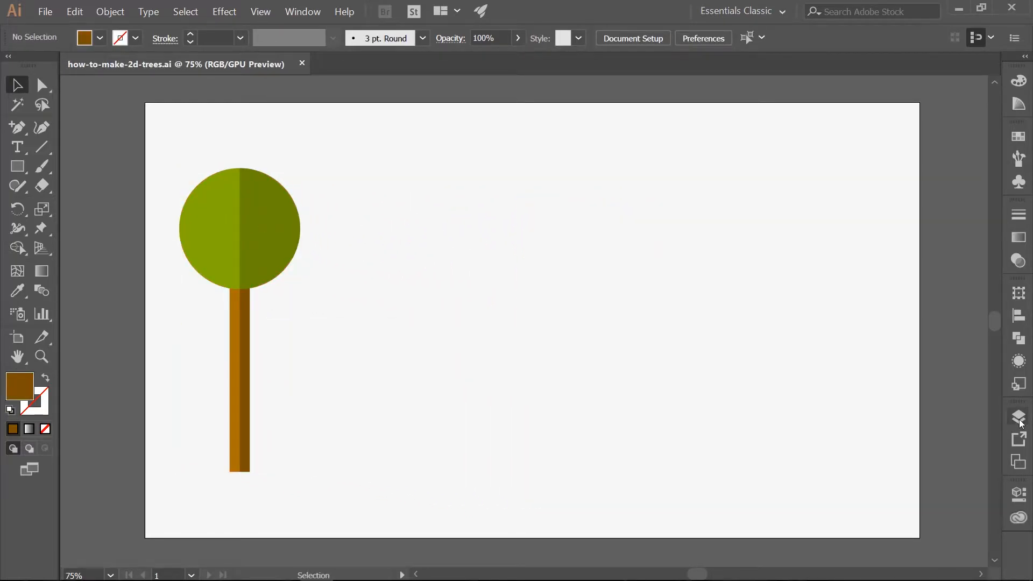
Step: Lock the tree 1 layer and add a new layer named tree 2 above it
left_click(1019, 417)
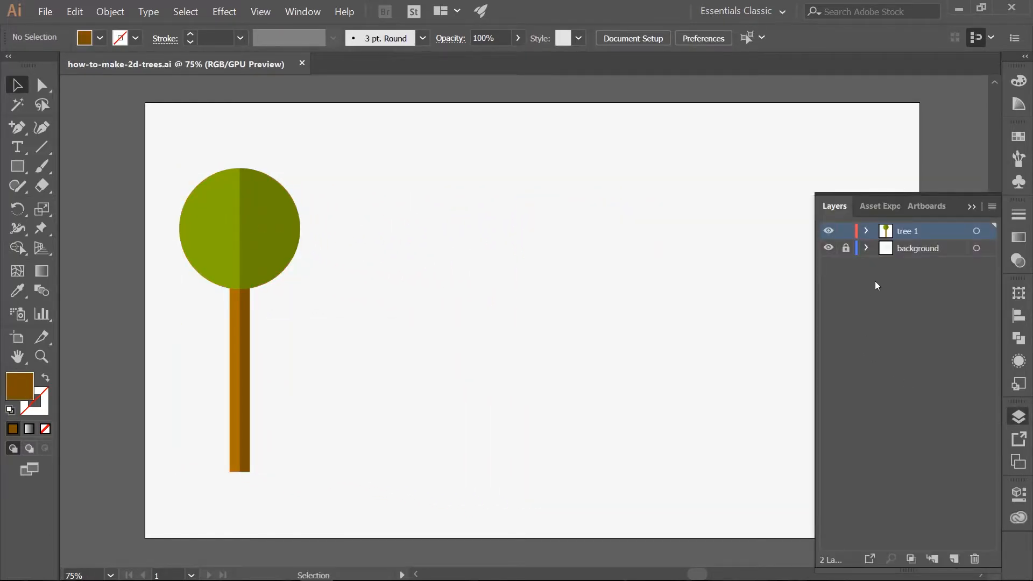
left_click(846, 232)
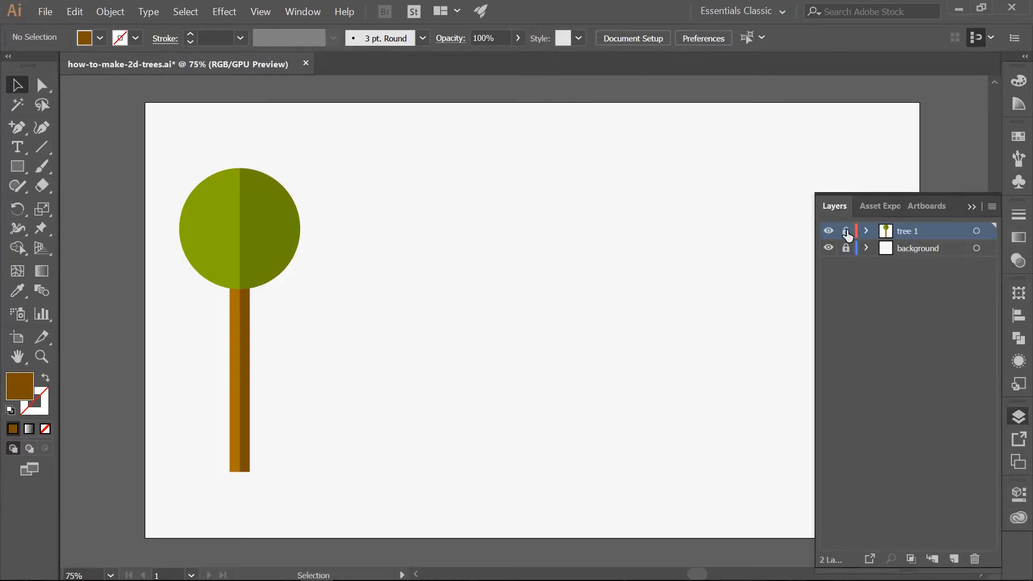
left_click(953, 560)
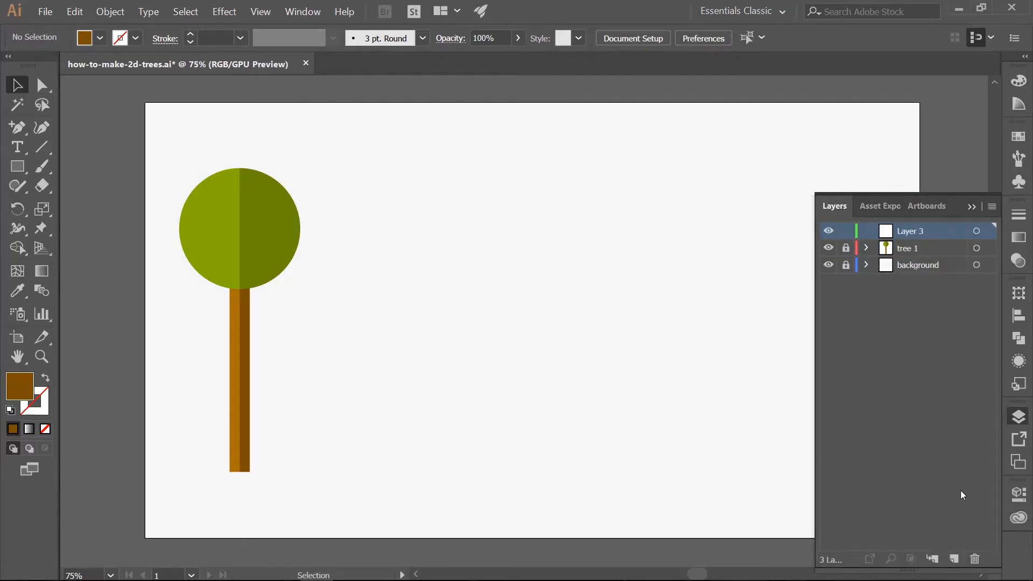
double_click(907, 232)
type("tree 2")
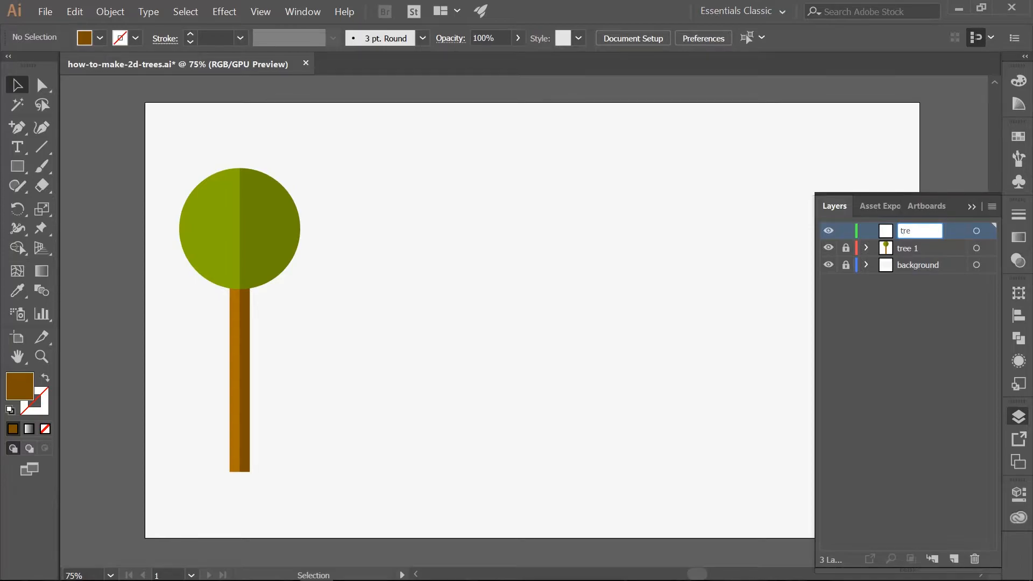
key("Return")
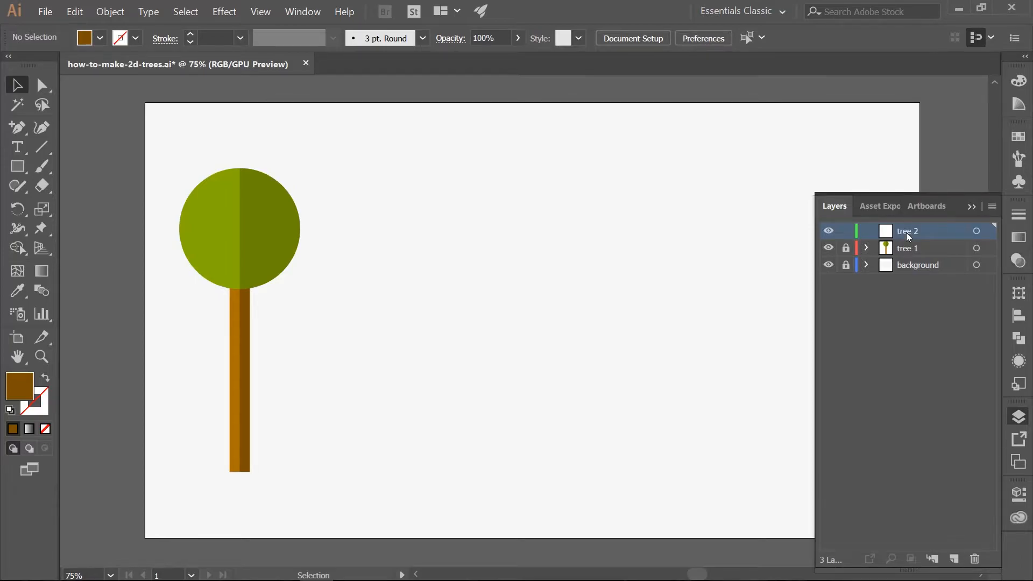
left_click(971, 206)
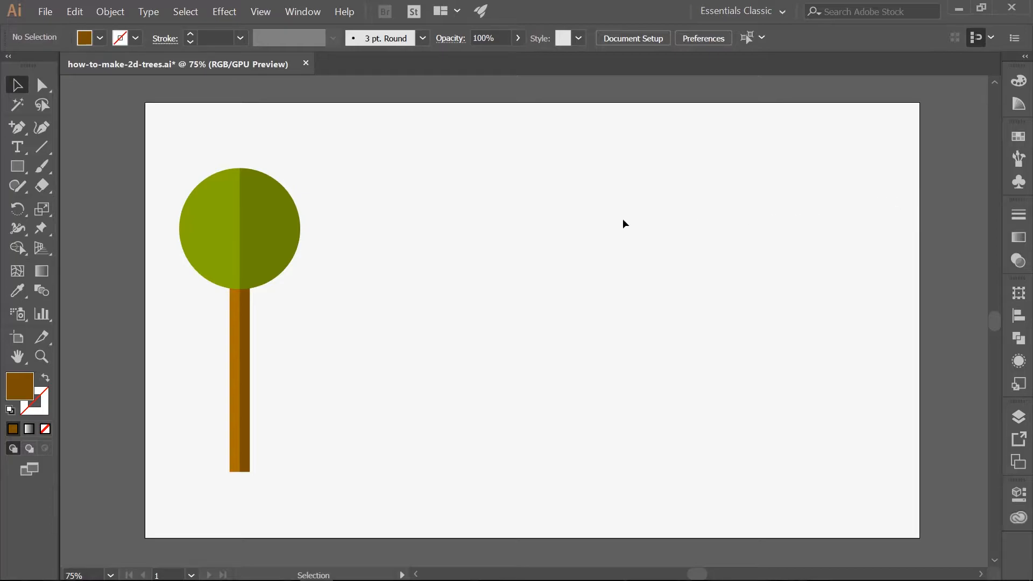
Step: Draw a 300 x 300 px circle on the tree 2 layer, slightly right of the artboard's center
key("l")
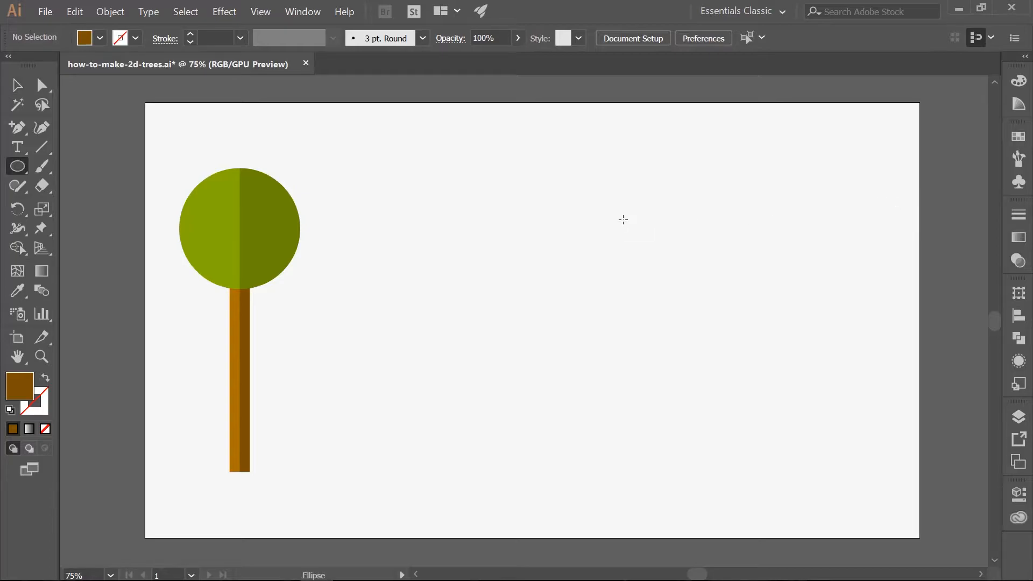
left_click(623, 221)
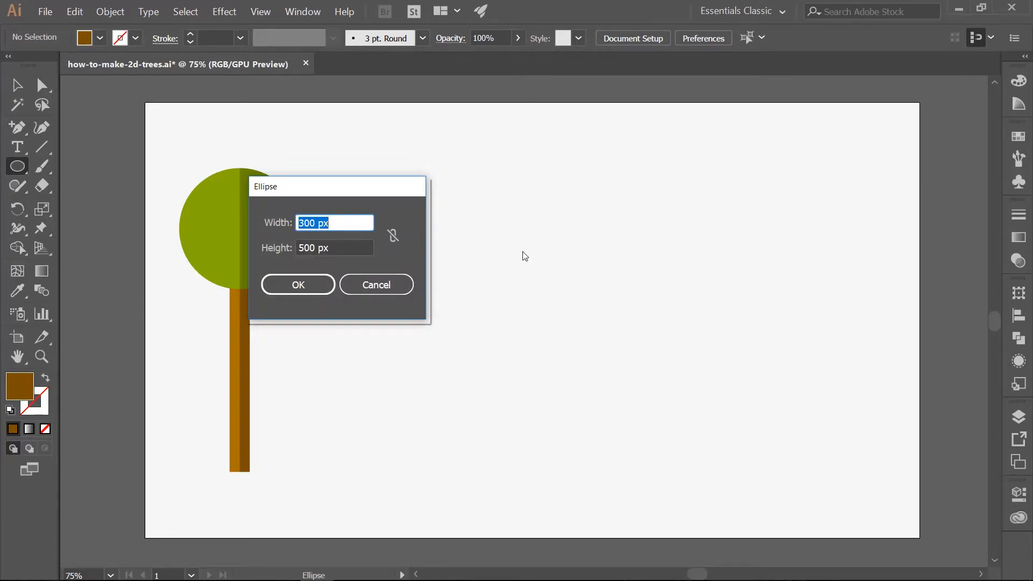
key("Tab")
type("300")
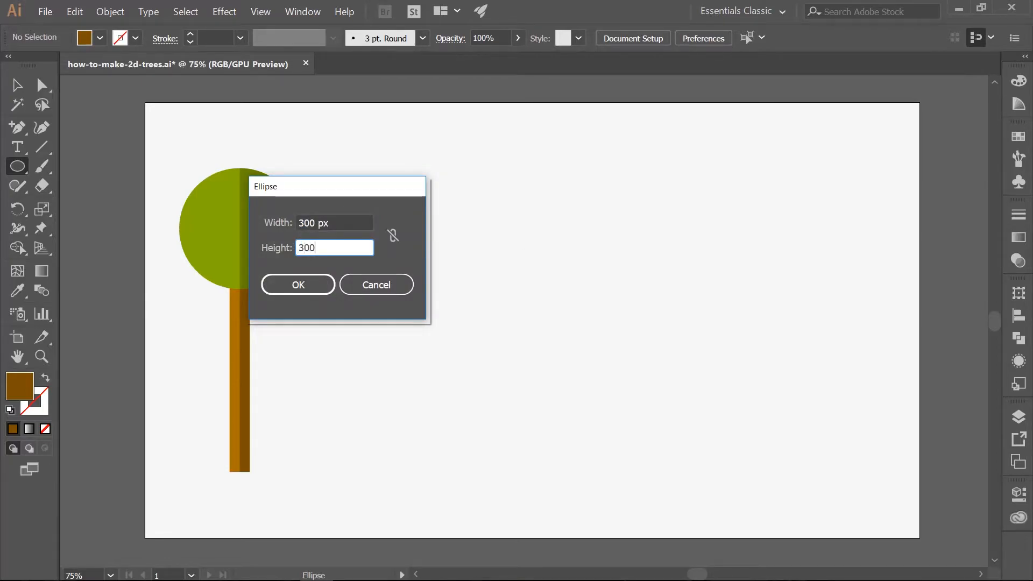
key("Return")
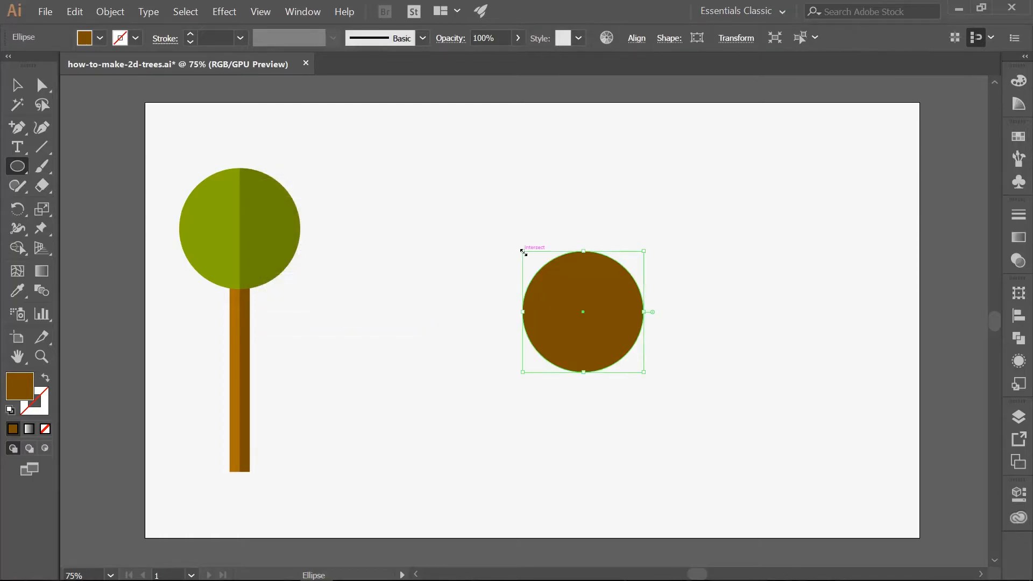
Step: Set the circle's fill colour to #85aa00
double_click(24, 386)
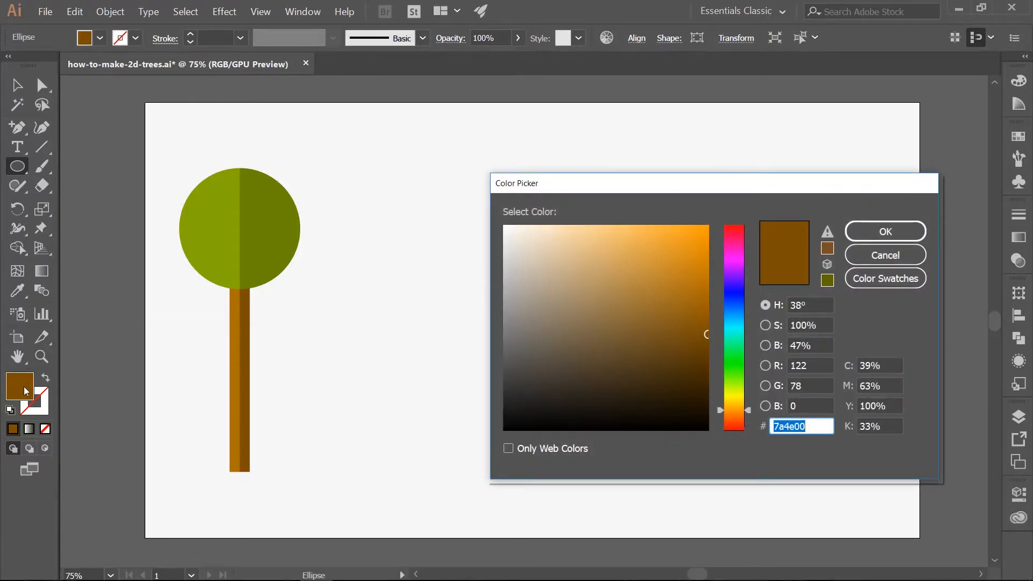
type("85aa00")
key("Return")
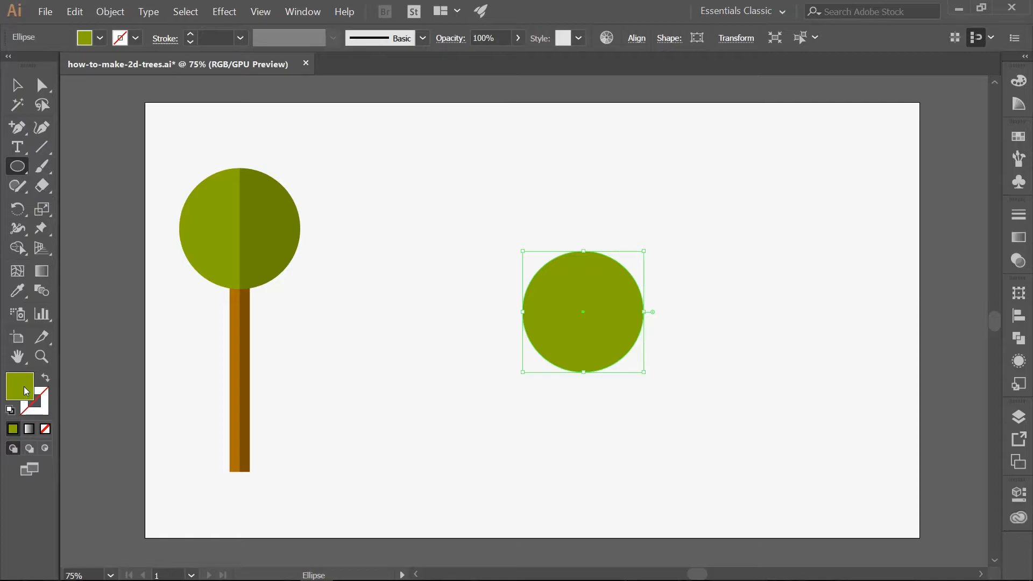
Step: Convert the circle's top anchor point to a corner and move it up 100 px to form a teardrop crown
key("shift+c")
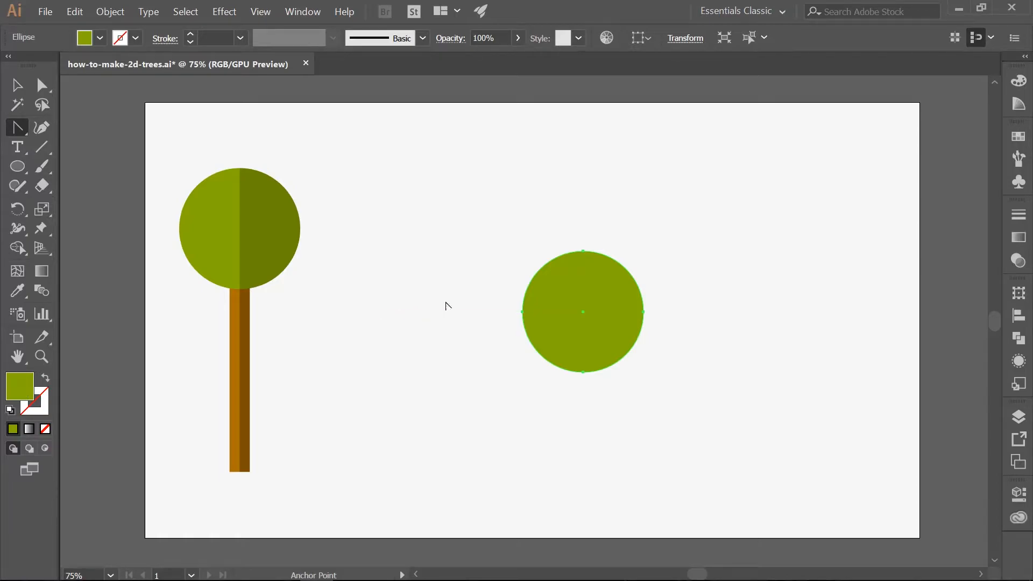
left_click(585, 253)
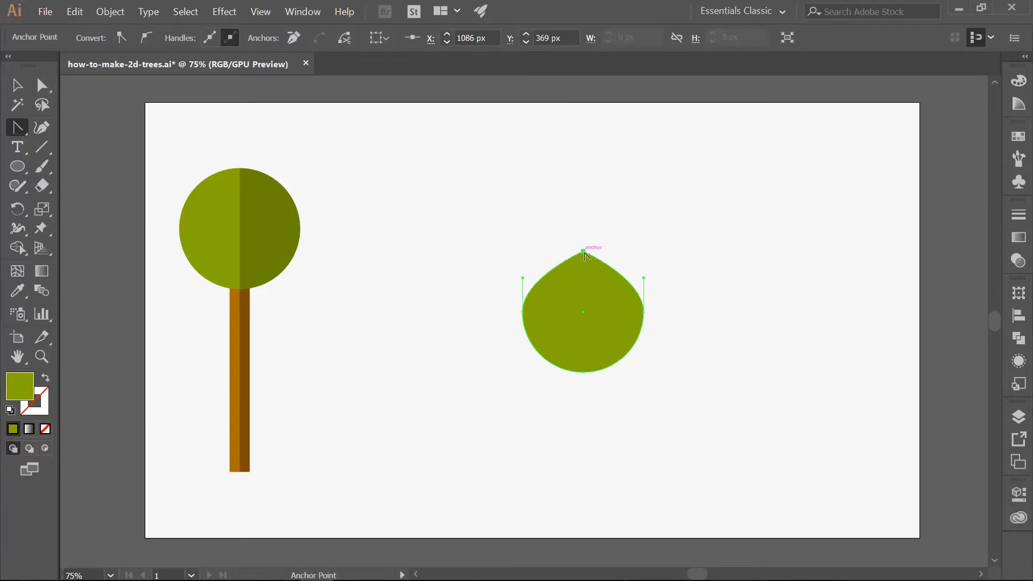
key("a")
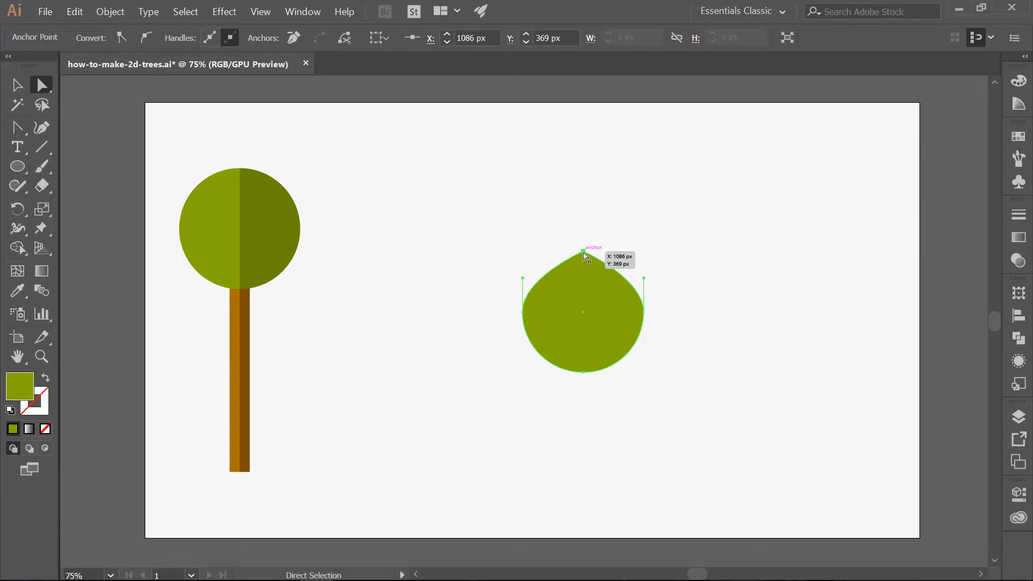
left_click(583, 252)
key("shift+Up")
key("shift+Up")
key("shift+Up")
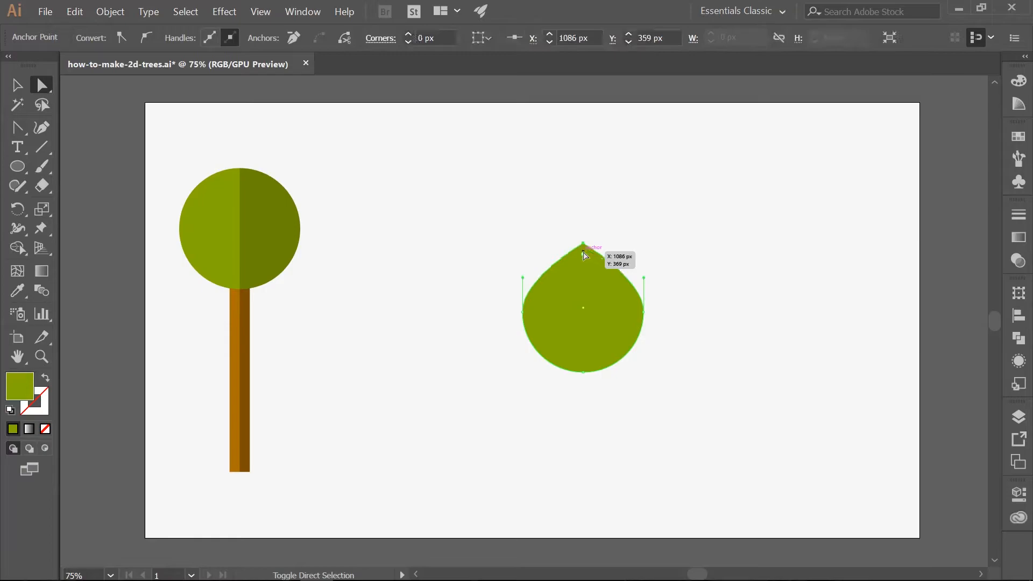
key("shift+Up")
key("shift+Up")
key("shift+Up")
key("shift+Up")
key("shift+Up")
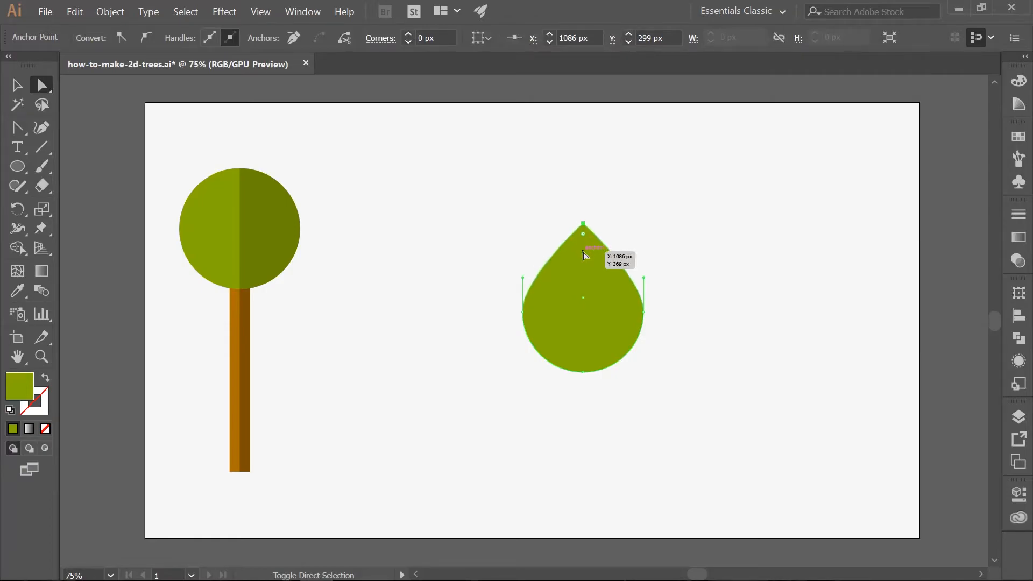
key("shift+Up")
key("shift+Up")
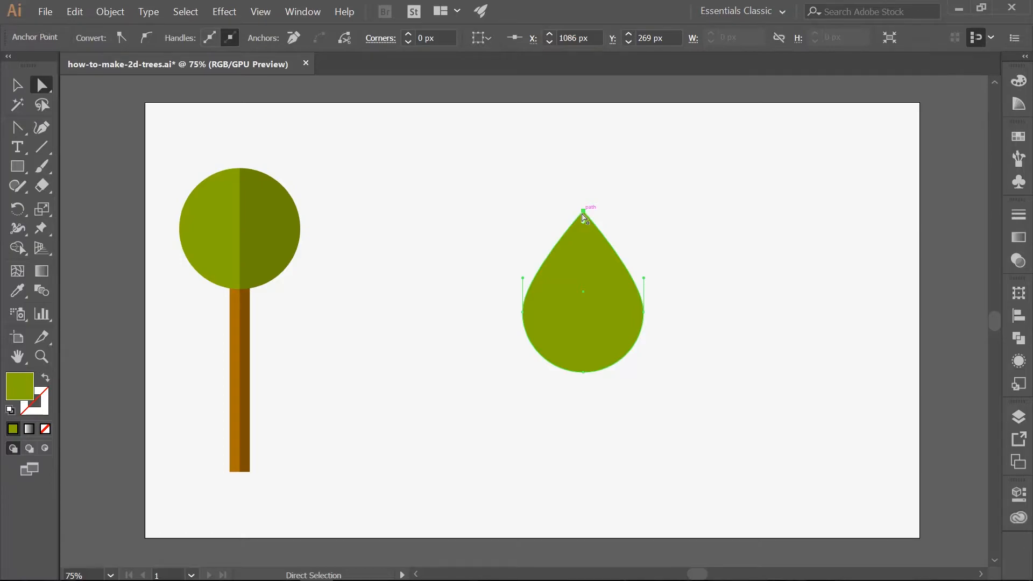
Step: Copy the whole teardrop and paste the duplicate in place in front of it
key("v")
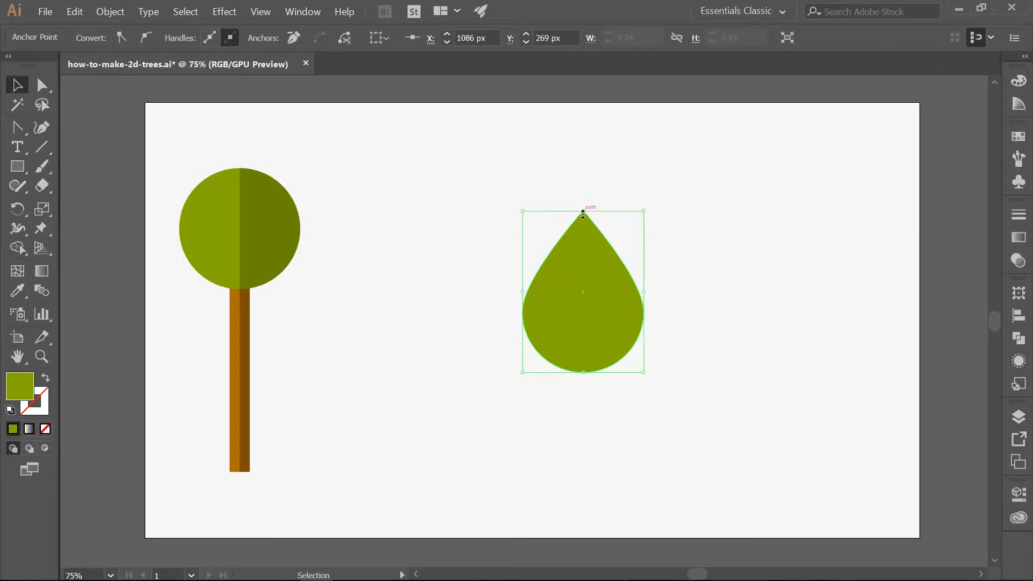
left_click(583, 228)
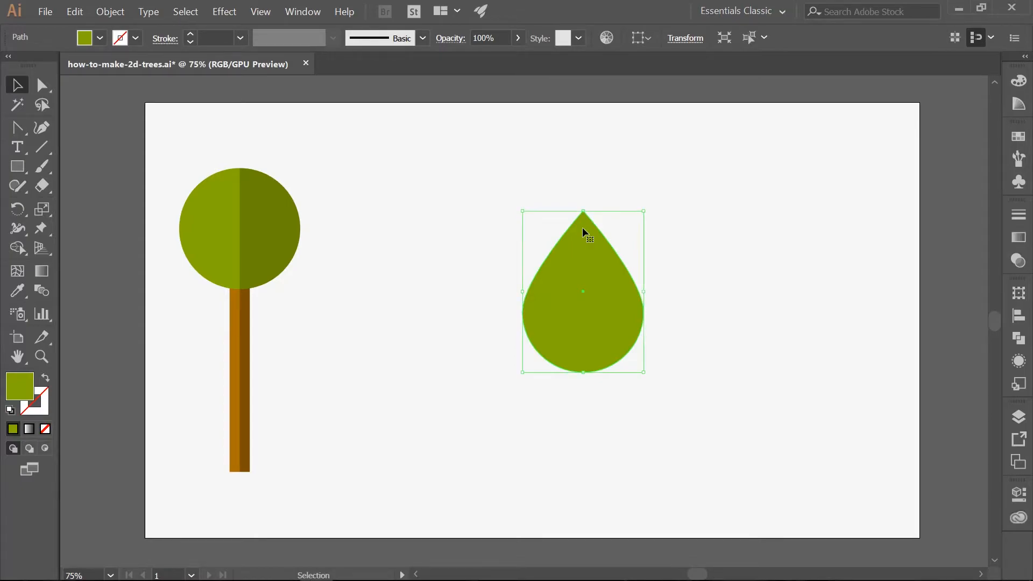
key("ctrl")
Step: Draw a rectangle about 202 x 551 px over the teardrop's left half and subtract it from the front copy with Minus Front
key("m")
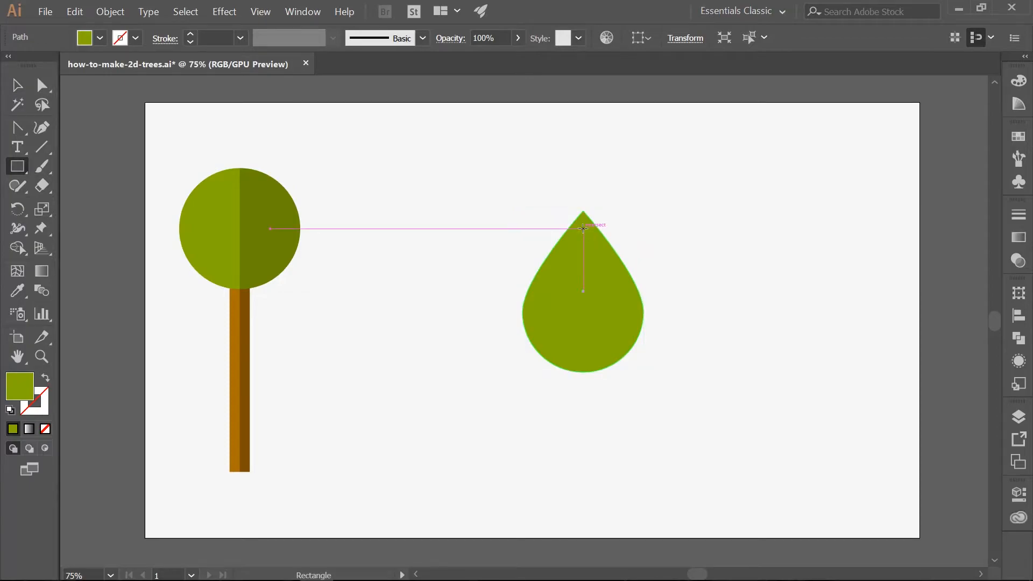
left_click_drag(501, 182, 583, 404)
key("v")
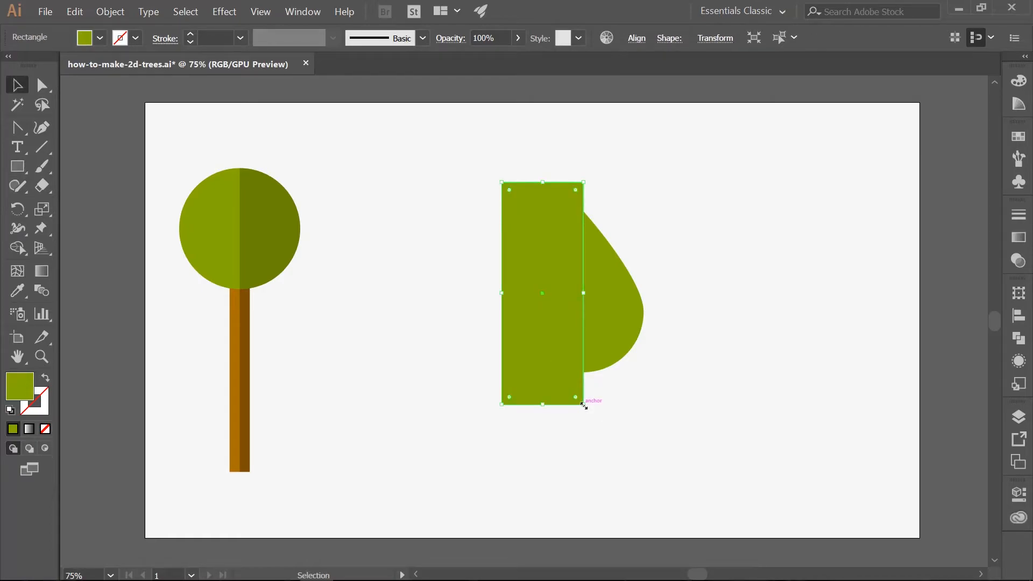
left_click(610, 280, "shift")
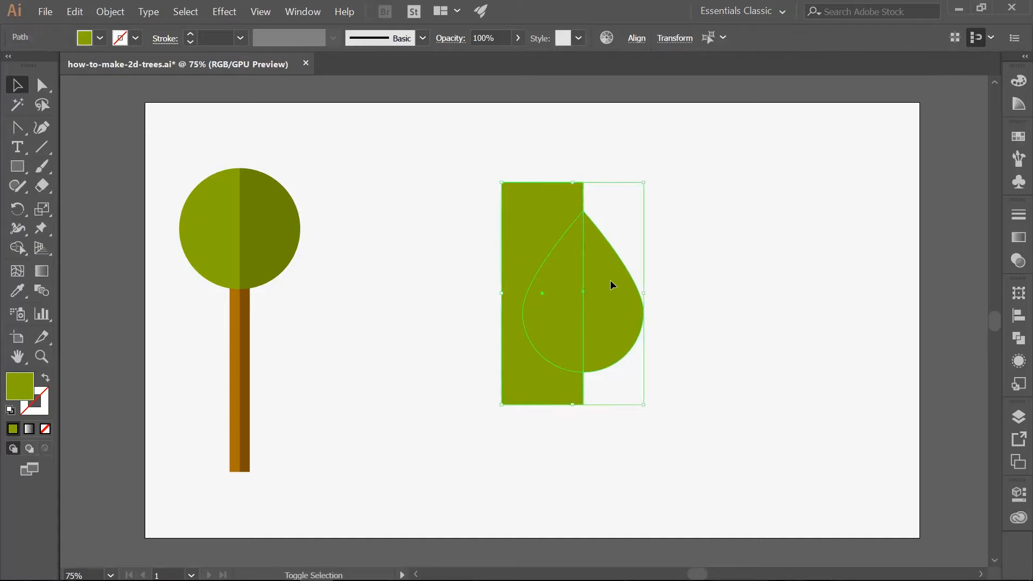
left_click(1016, 341)
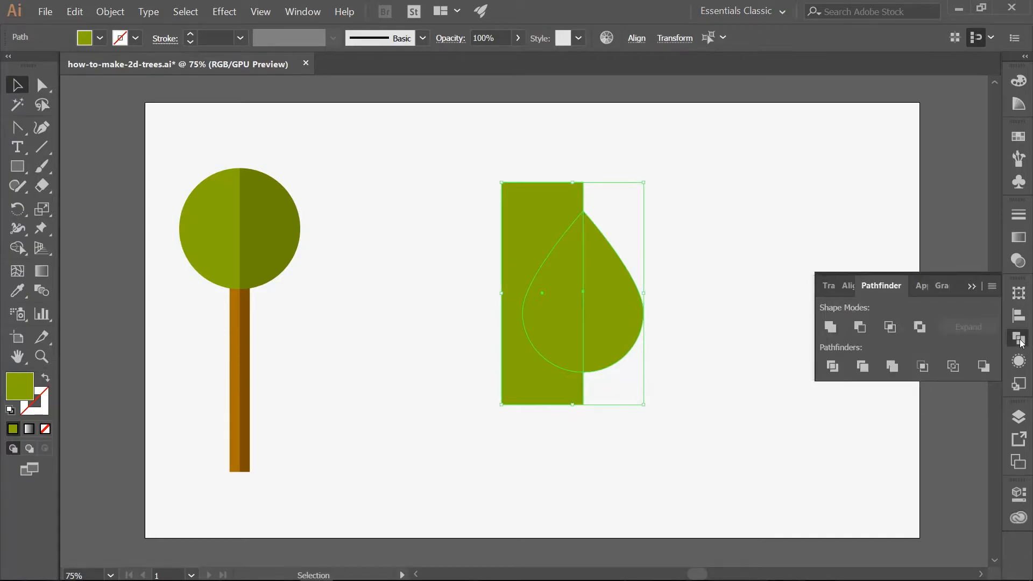
left_click(861, 327)
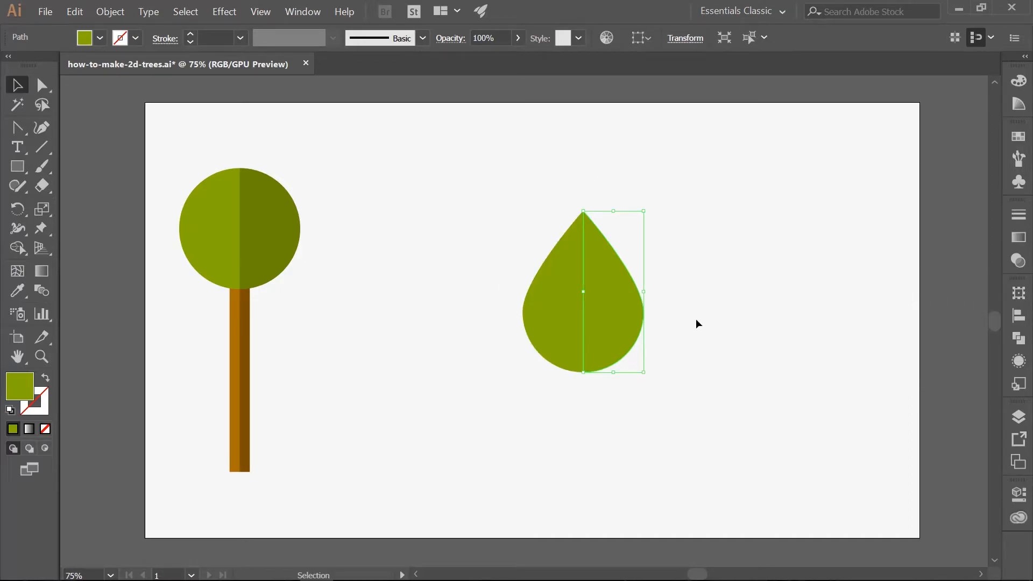
Step: Fill the right half of the teardrop with the darker green #6b8400
double_click(20, 387)
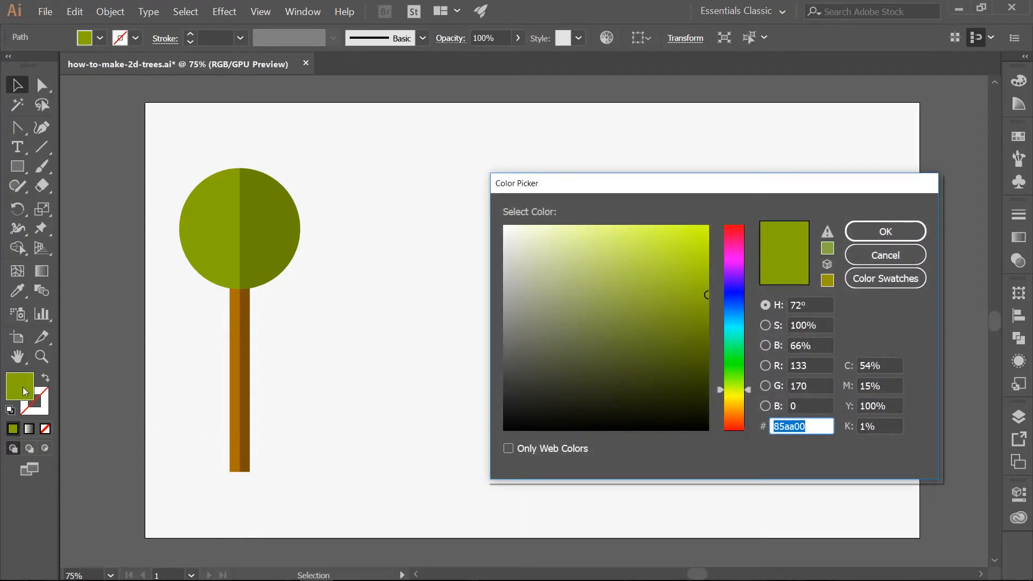
type("6b8400")
key("Return")
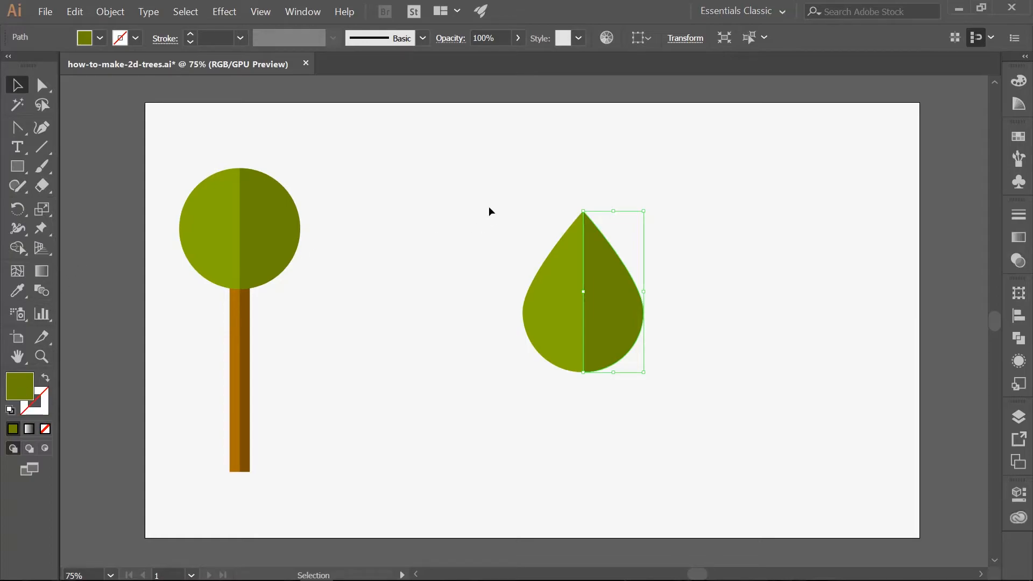
Step: Group the light and dark parts of the teardrop crown, and deselect the group
left_click(521, 207)
left_click_drag(531, 189, 671, 405)
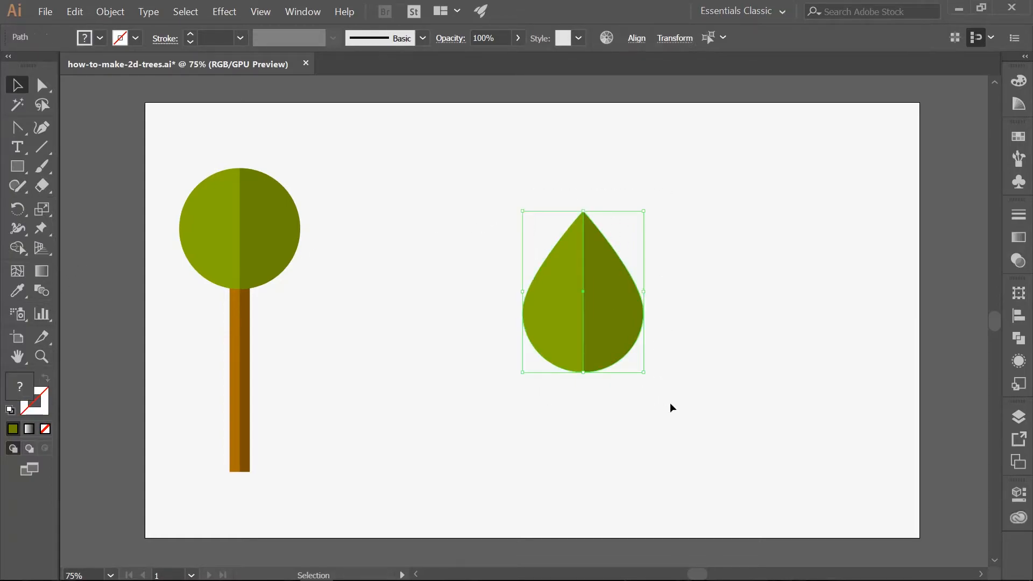
left_click(110, 12)
left_click(121, 57)
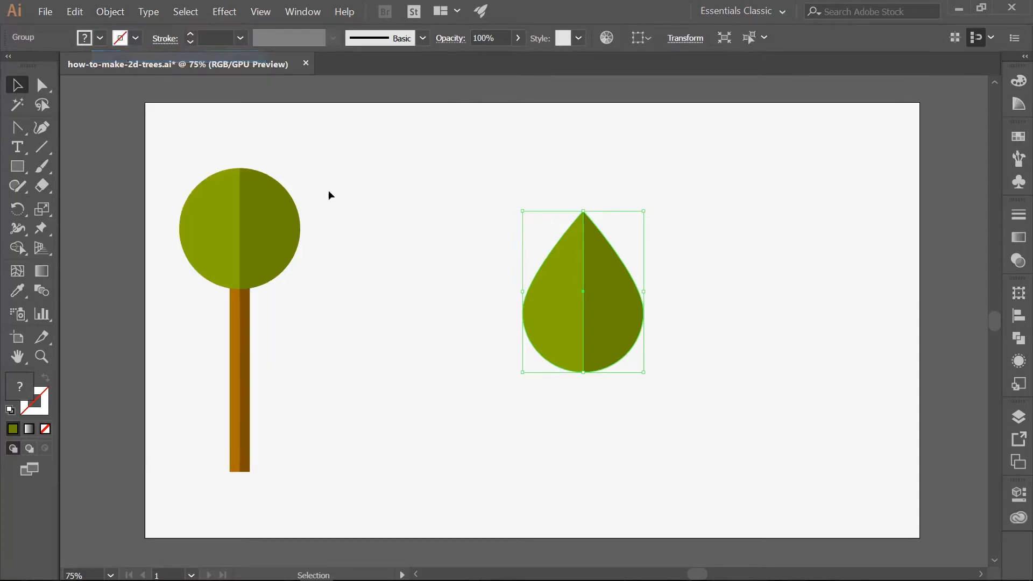
left_click(486, 275)
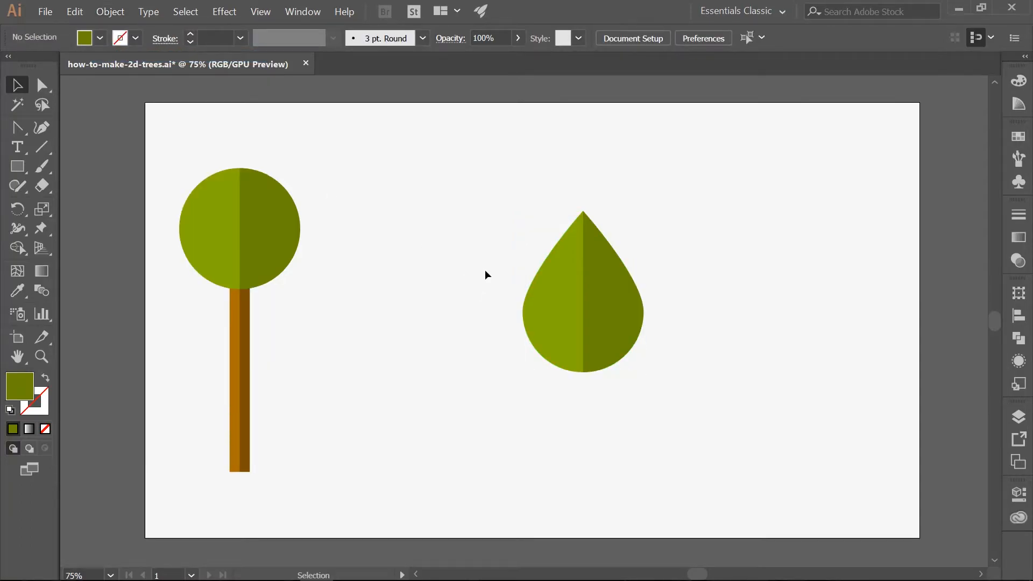
Step: Create a 50 x 250 px rectangle for the trunk just left of the teardrop crown
key("m")
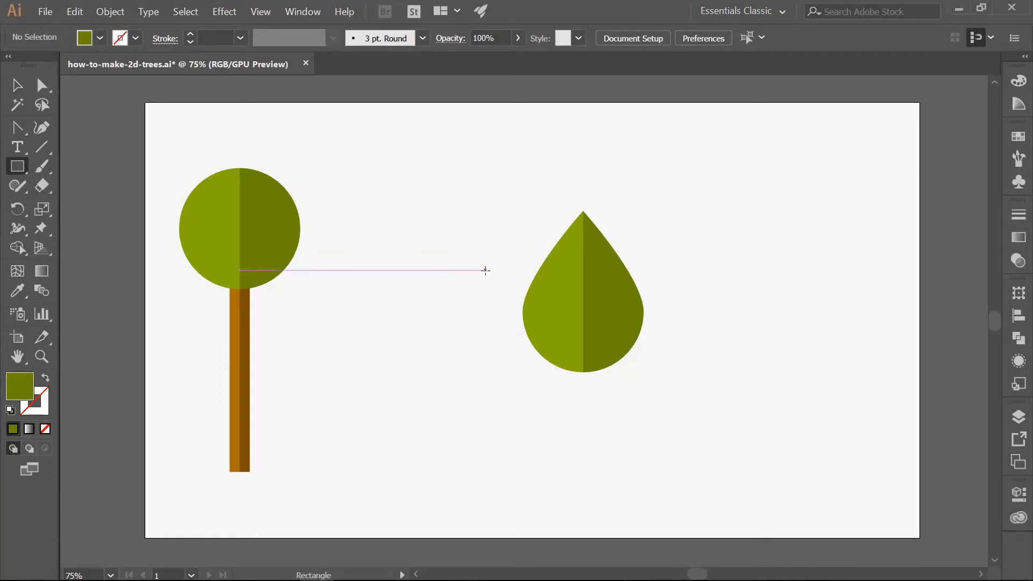
left_click(485, 270)
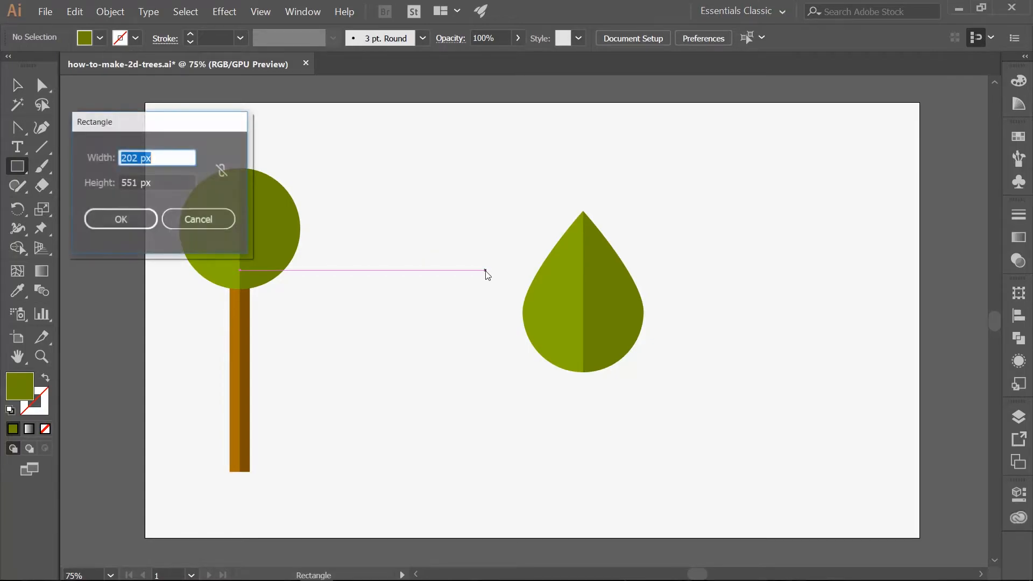
type("50")
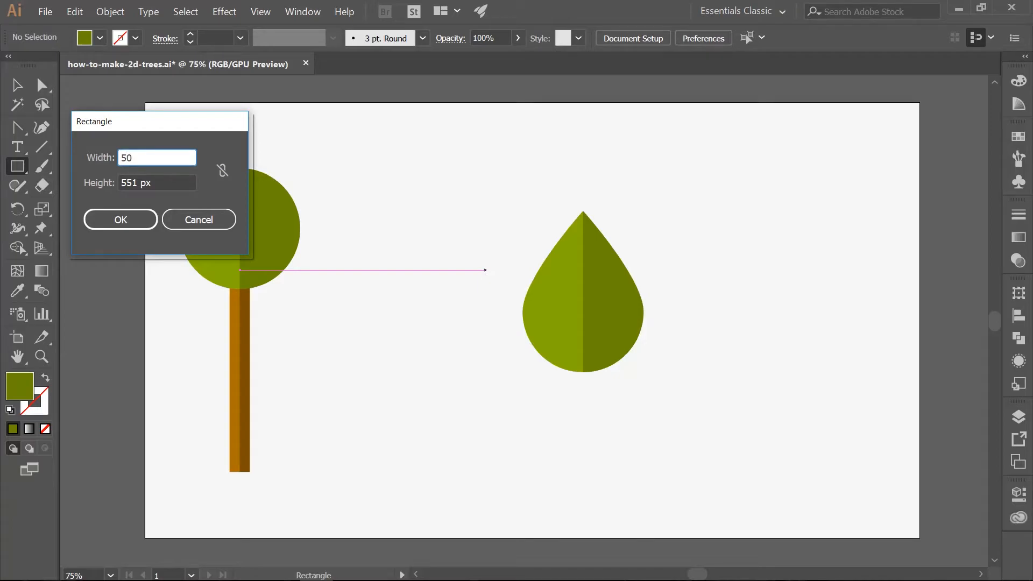
key("Tab")
type("250")
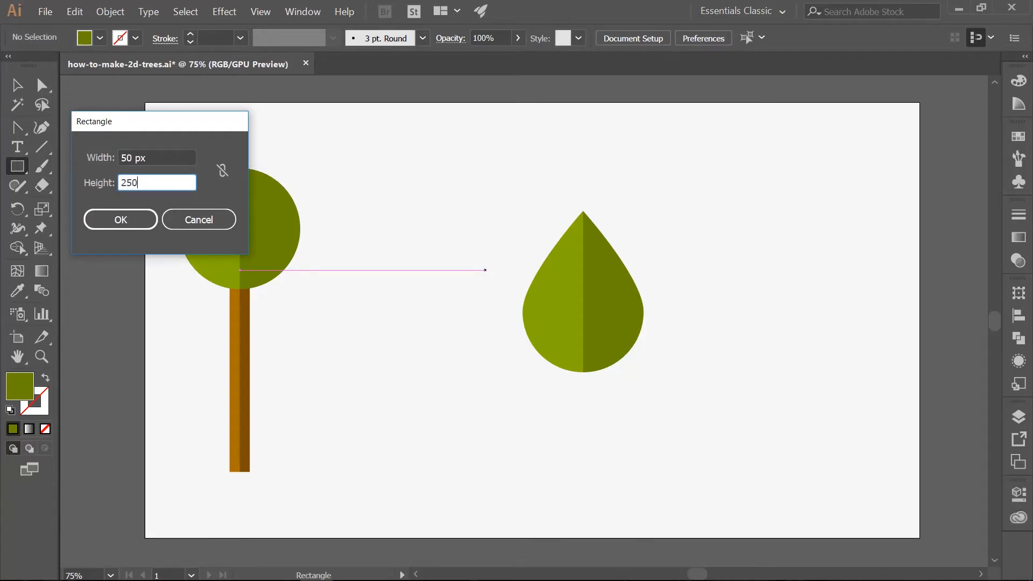
key("Return")
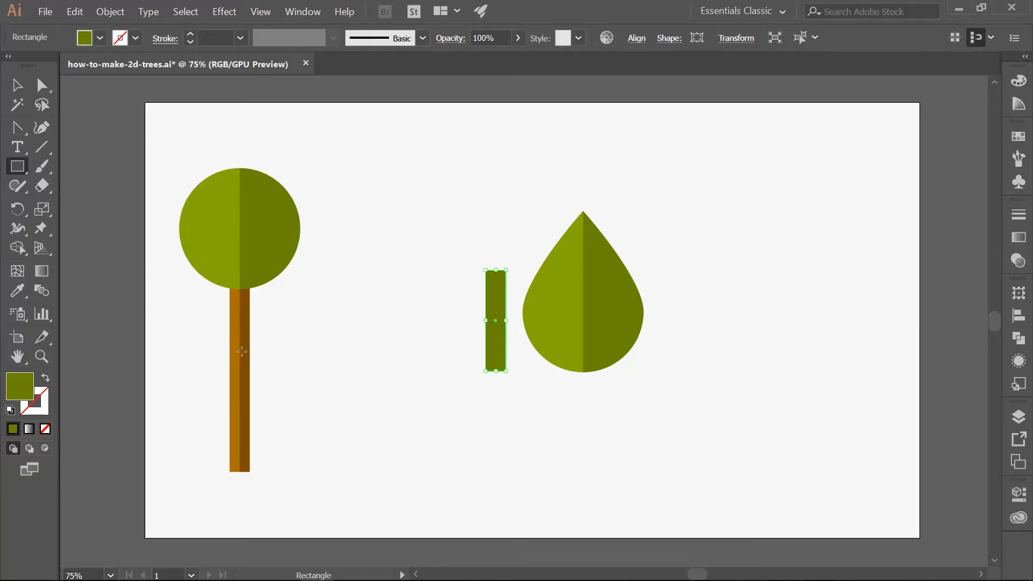
Step: Set the trunk rectangle's fill colour to #a87000
double_click(17, 394)
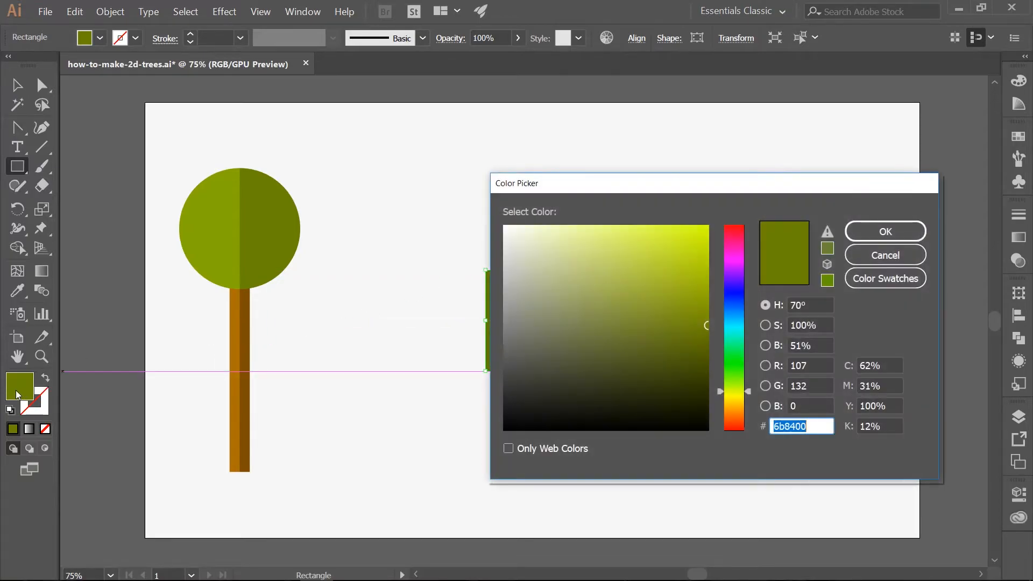
type("a87000")
key("Return")
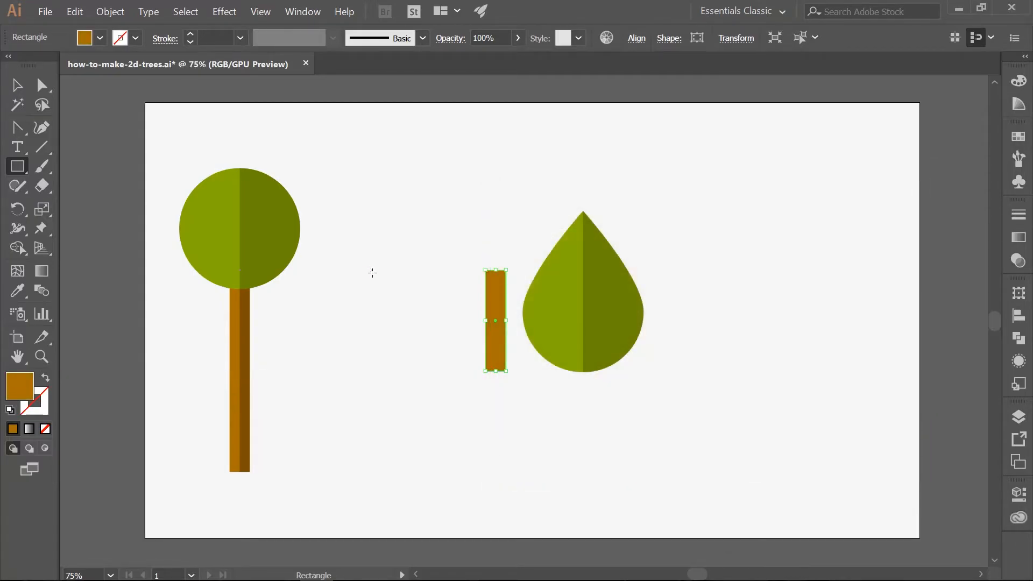
Step: Copy the brown trunk rectangle and paste the duplicate in place in front of it
key("v")
key("ctrl+c")
key("ctrl+f")
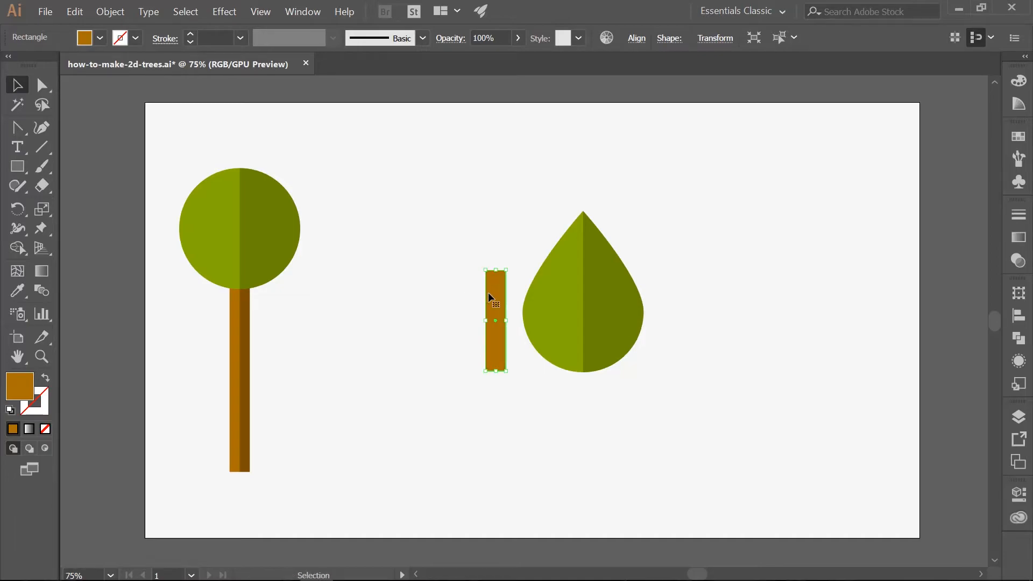
key("ctrl+f")
Step: Draw a taller rectangle over the trunk's left half and subtract it from the front copy with Minus Front
key("m")
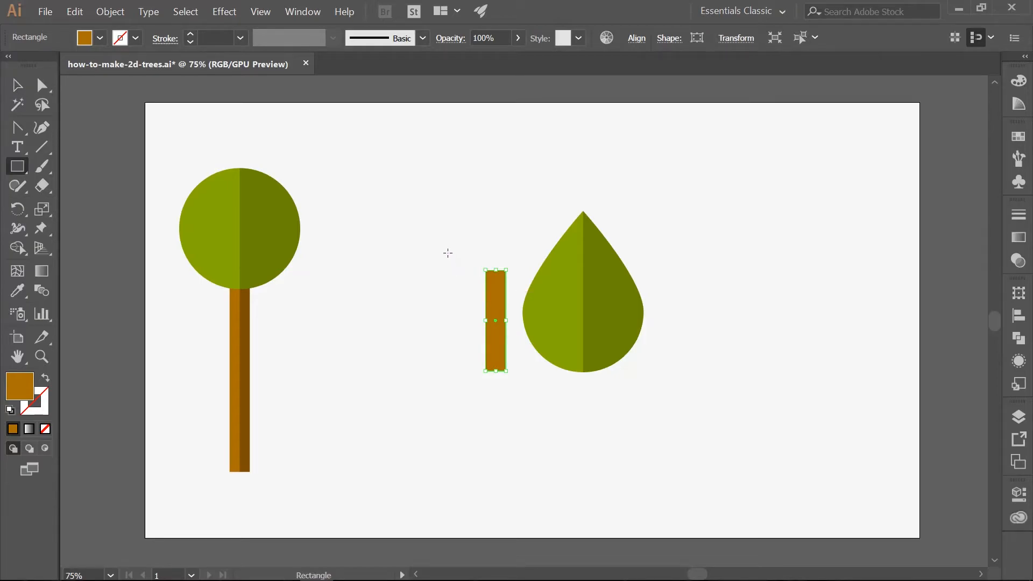
left_click_drag(456, 244, 496, 401)
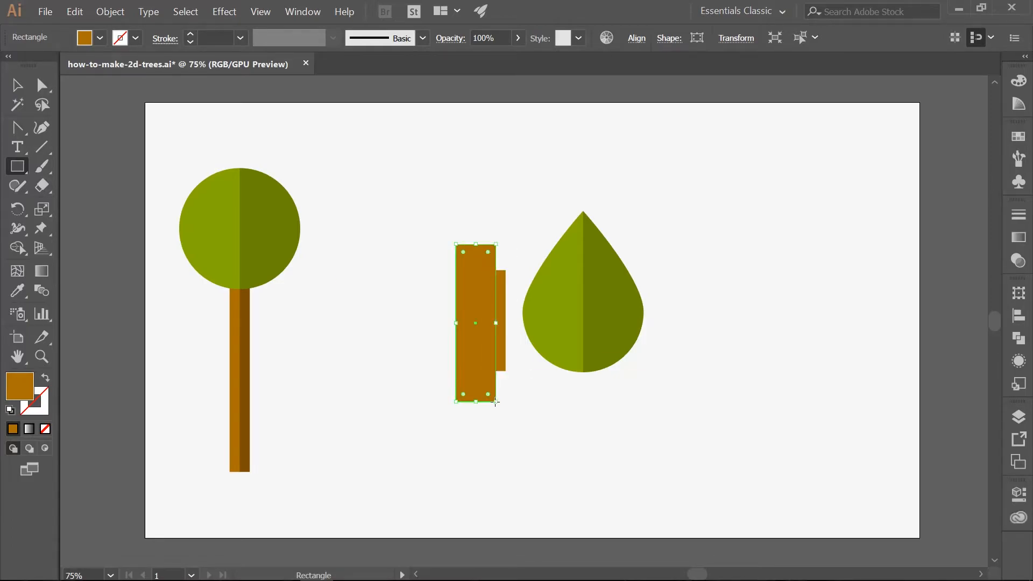
key("v")
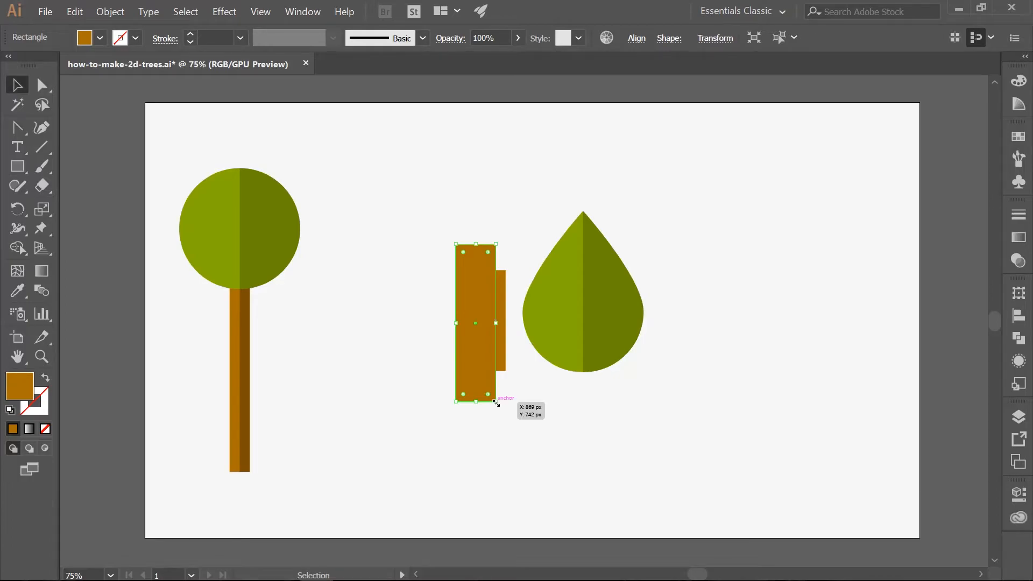
left_click(504, 315, "shift")
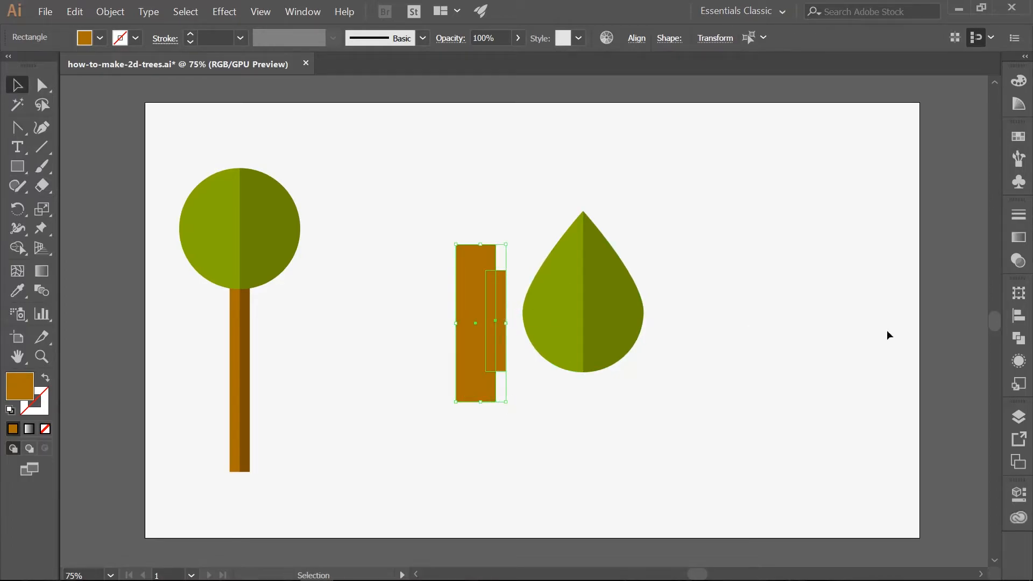
left_click(1019, 339)
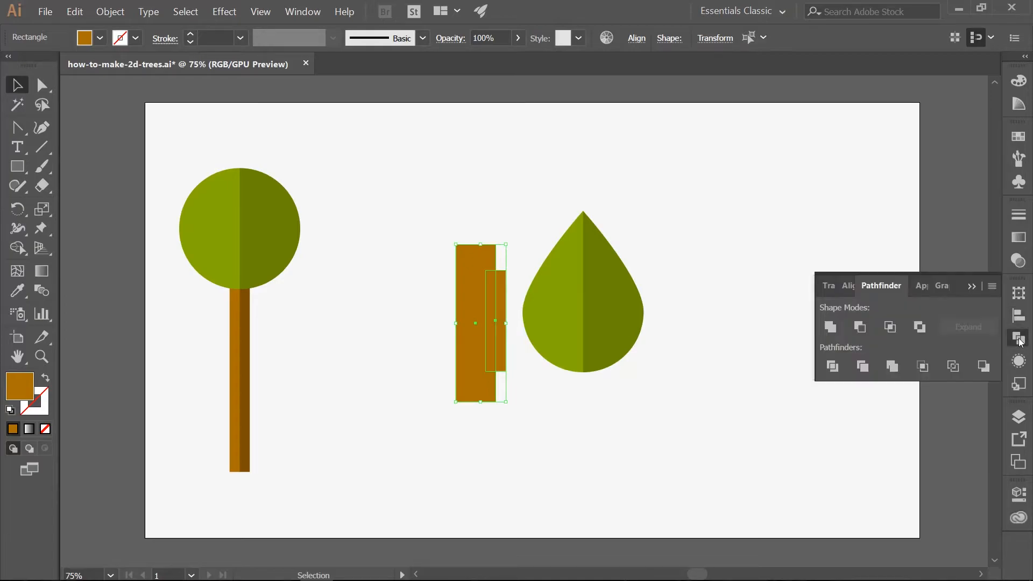
left_click(860, 328)
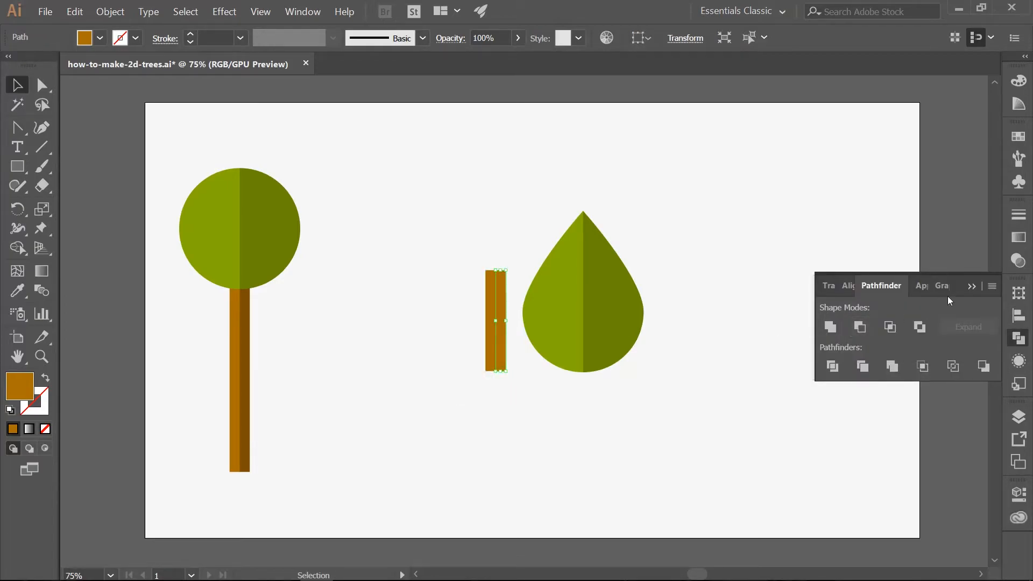
left_click(972, 287)
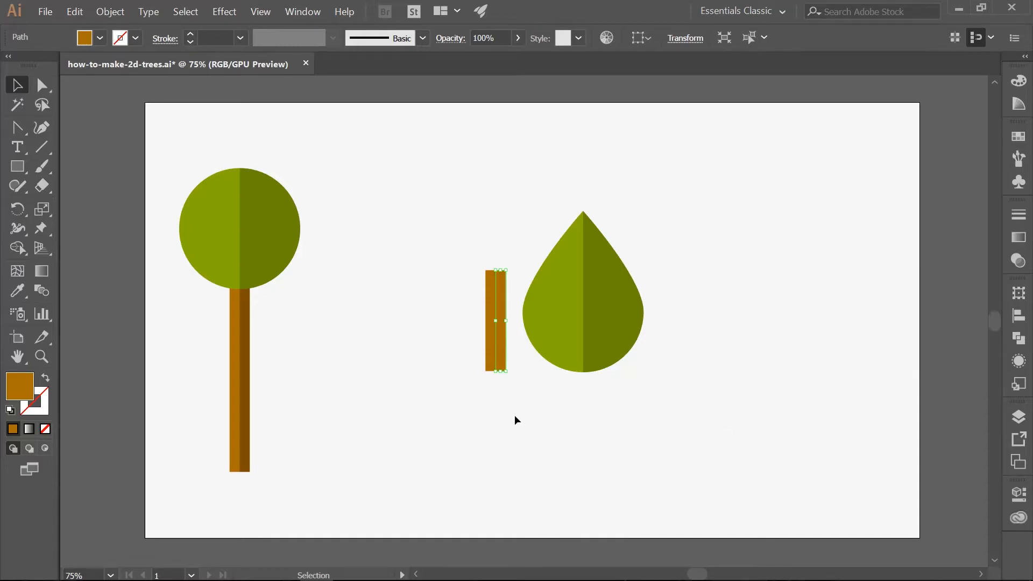
Step: Set the fill colour of the trunk's right half to #7a4e00
double_click(21, 388)
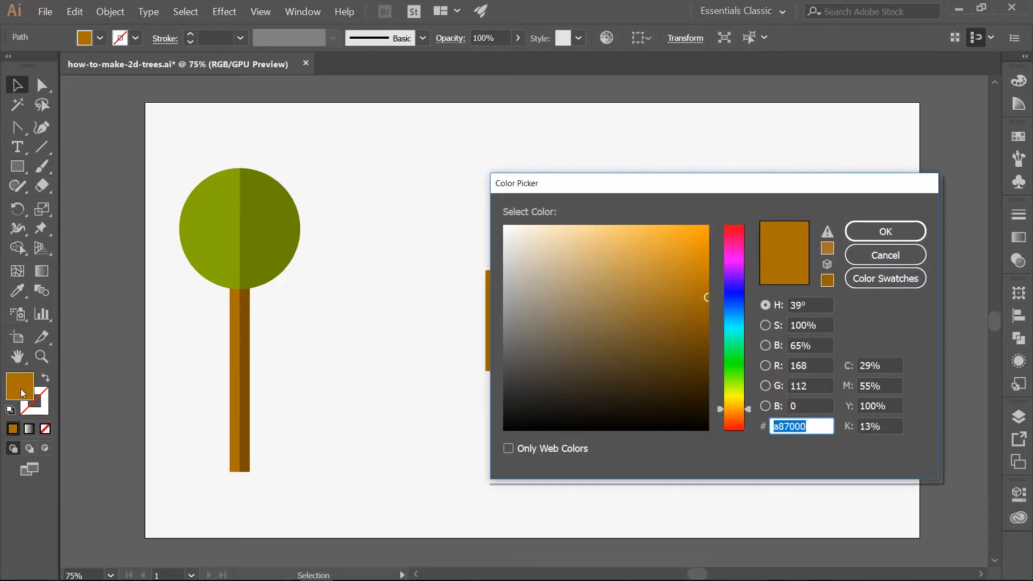
type("7a4e00")
key("Return")
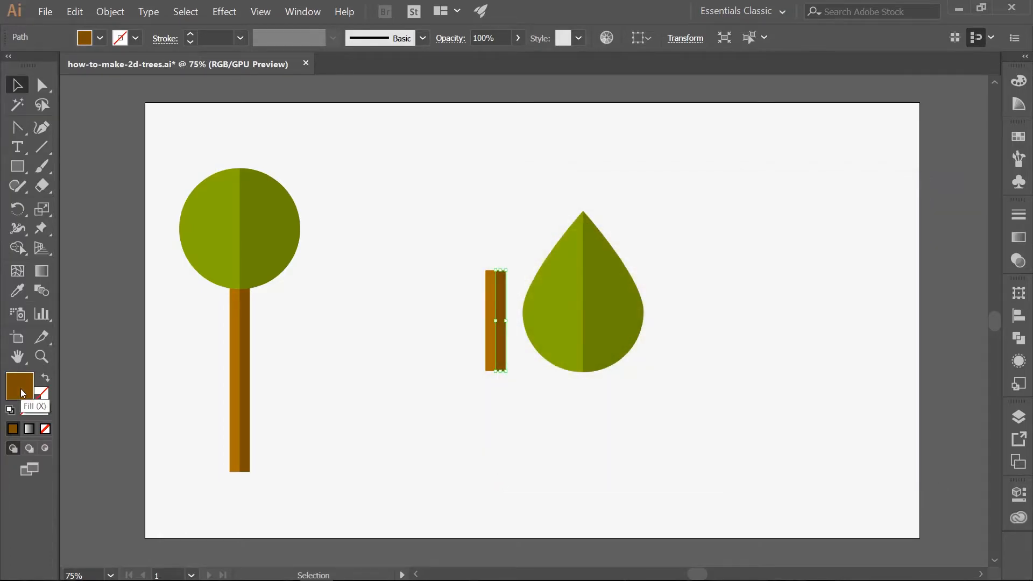
Step: Select both halves of the short trunk and group them
left_click_drag(462, 254, 515, 305)
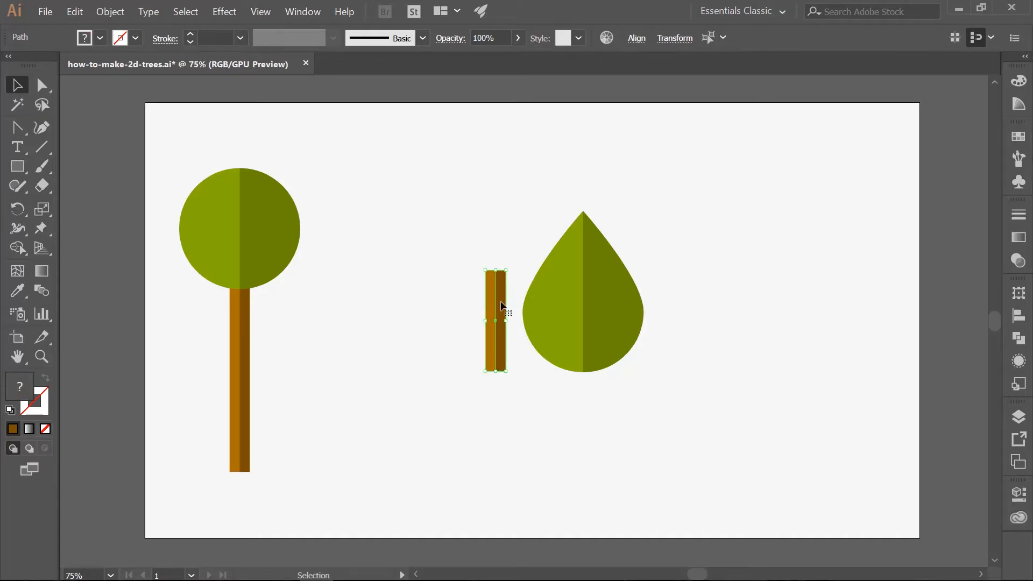
left_click(111, 11)
left_click(121, 58)
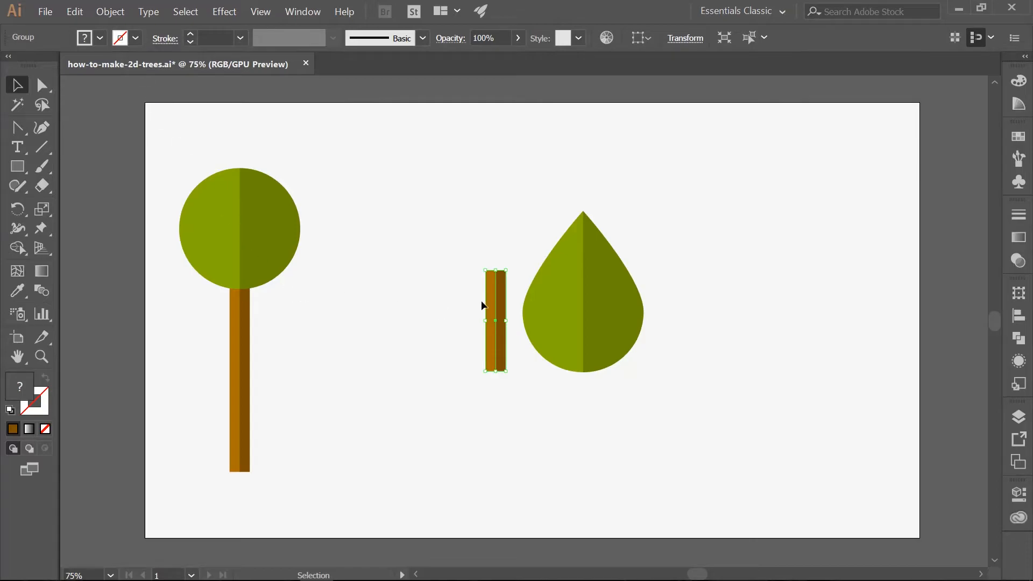
Step: Move the trunk group under the centre of the teardrop crown and send it behind the crown
left_click_drag(490, 294, 576, 388)
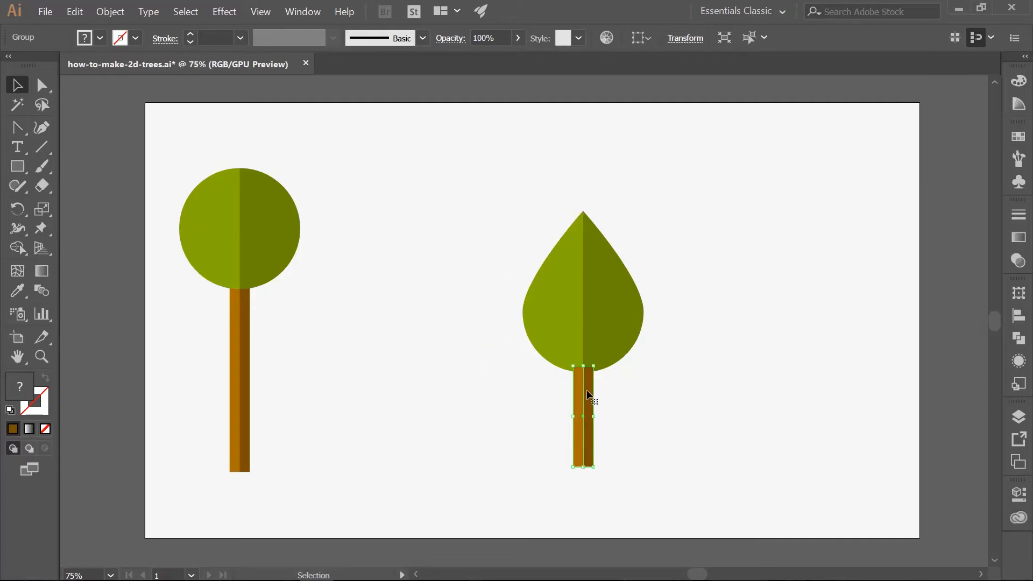
right_click(588, 395)
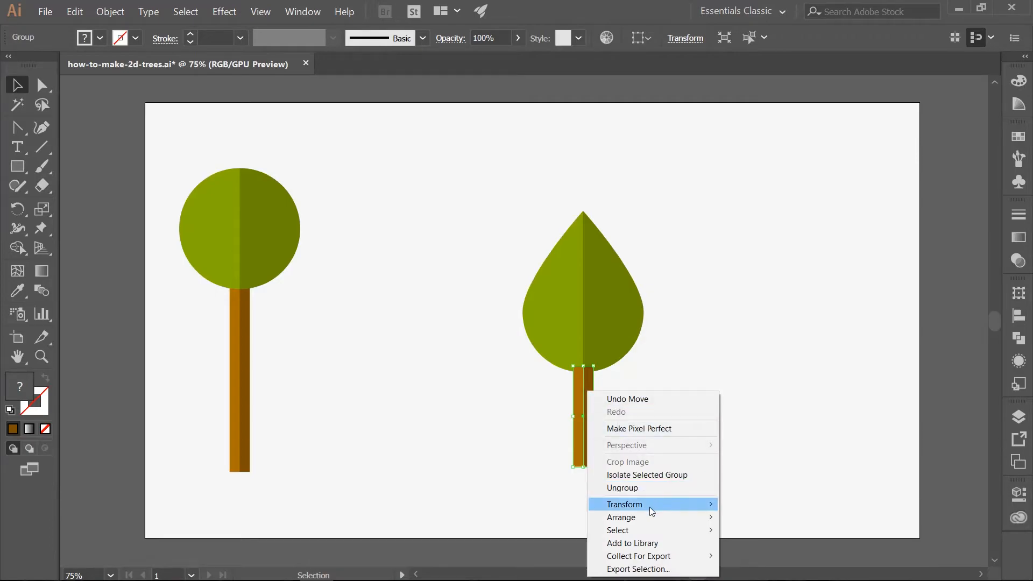
mouse_move(651, 516)
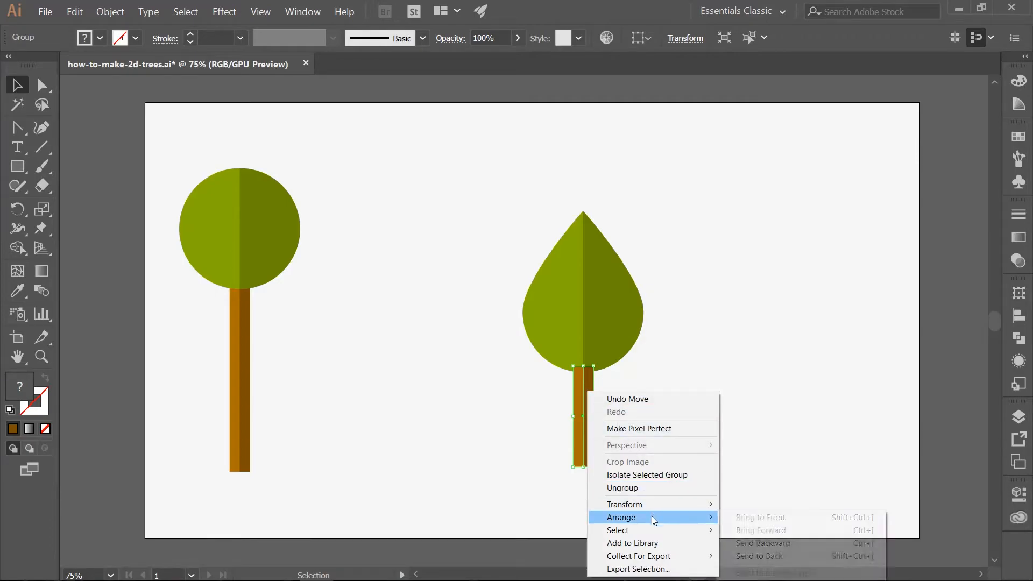
left_click(770, 546)
left_click(639, 439)
Step: Move the whole teardrop tree beside the round tree with trunk bases aligned, and lock the tree 2 layer
left_click_drag(638, 480, 499, 186)
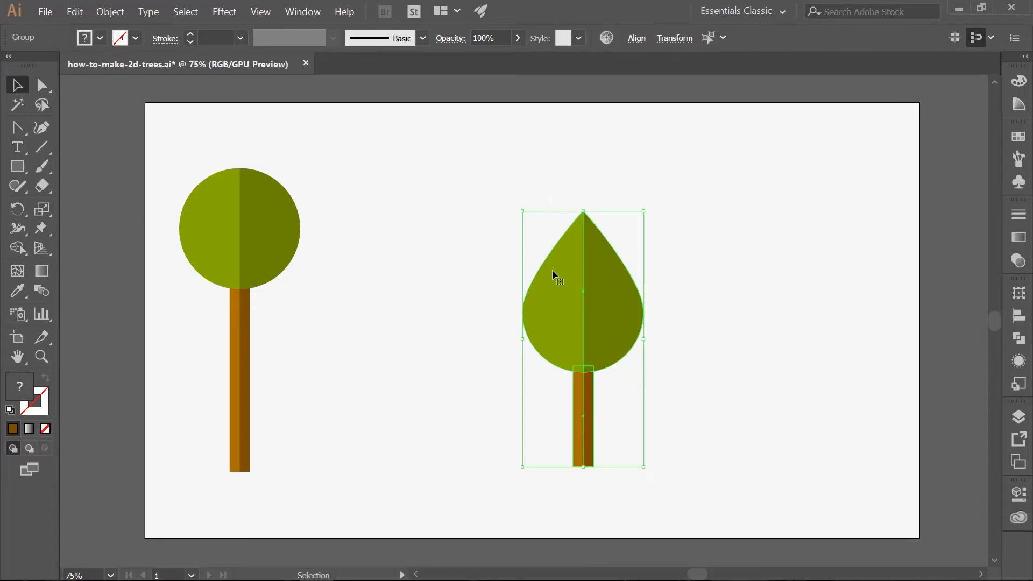
left_click_drag(561, 283, 375, 288)
left_click(1018, 417)
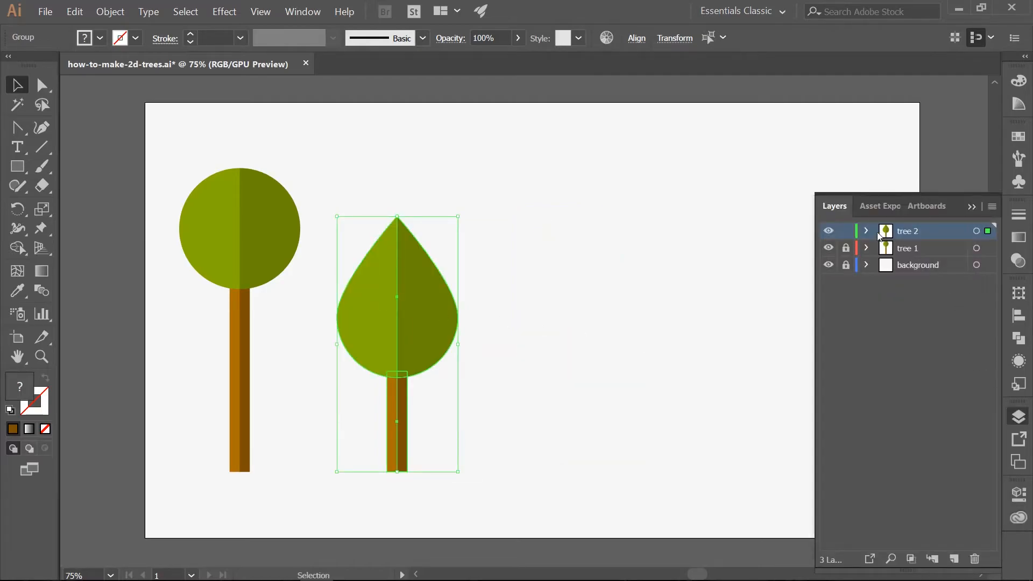
left_click(846, 232)
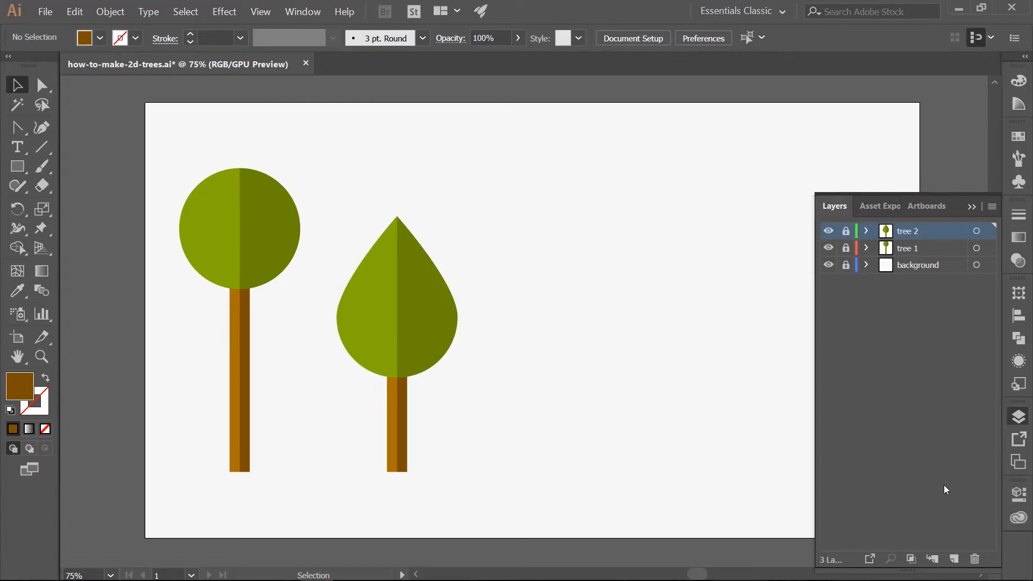
Step: Add a new layer above tree 2 and name it "tree 3"
left_click(954, 559)
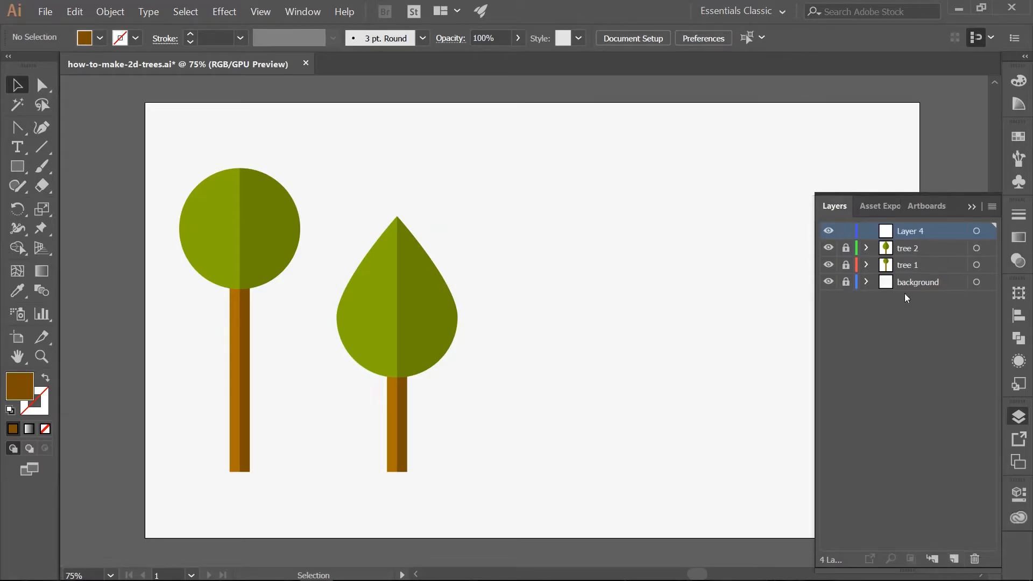
double_click(909, 230)
type("tr")
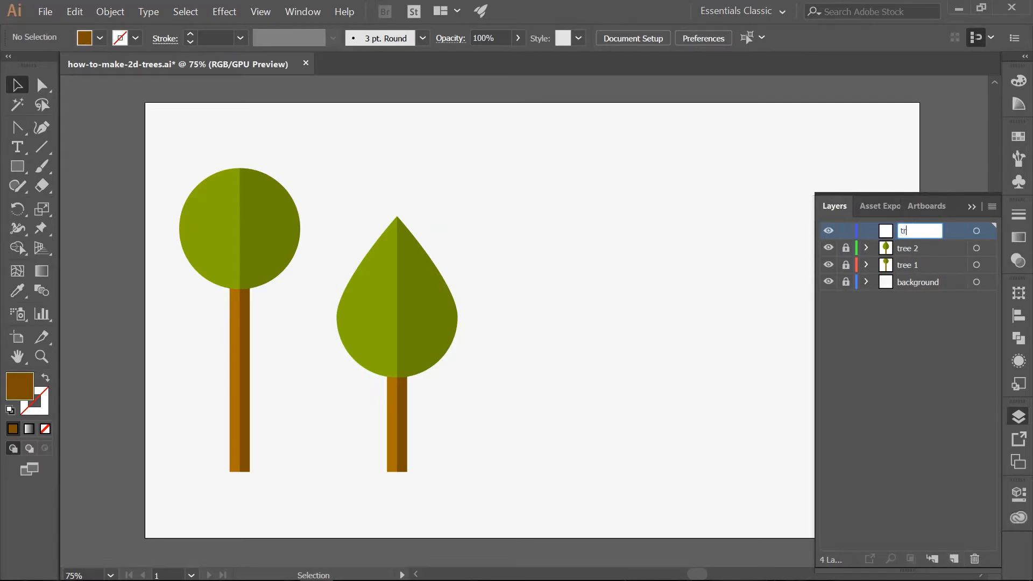
type("ee 3")
key("Return")
left_click(972, 207)
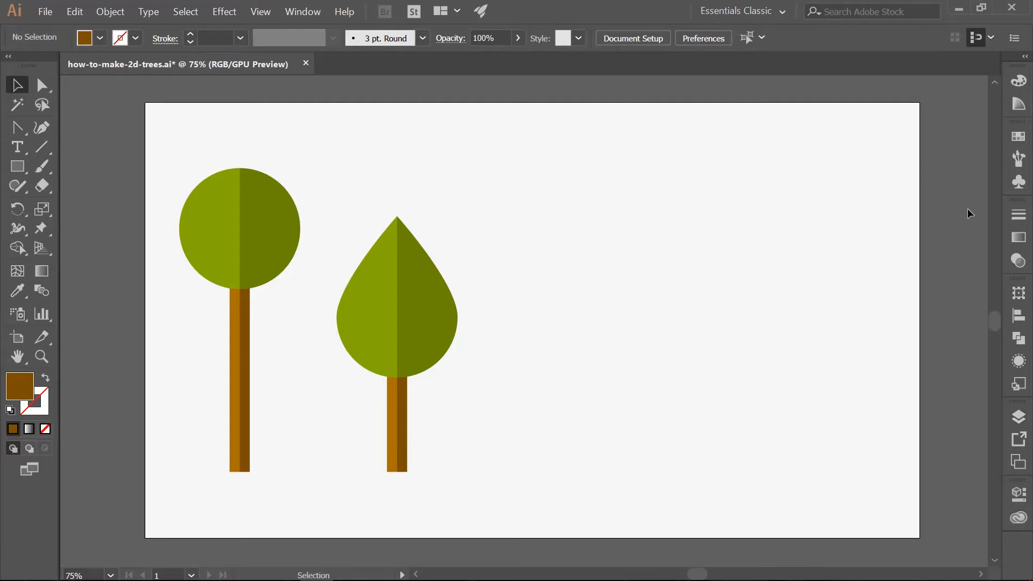
Step: Create a 500 x 500 px circle with the Ellipse tool at the artboard's right edge
key("l")
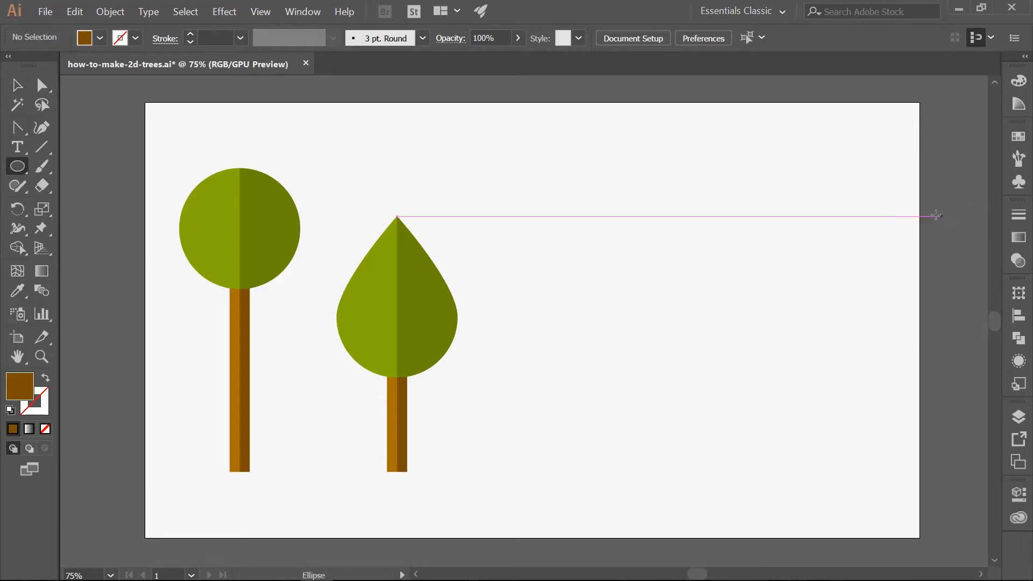
left_click(757, 222)
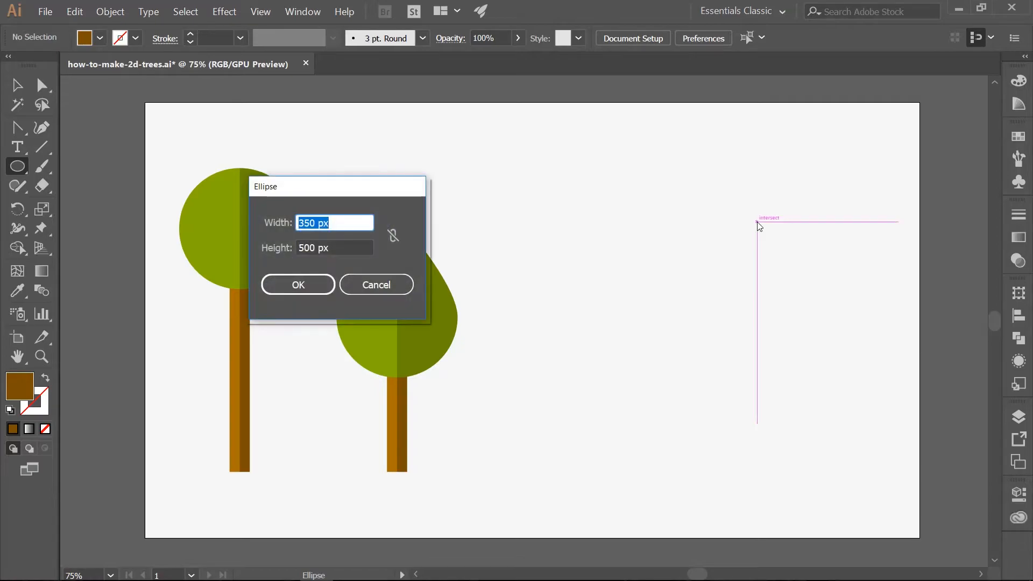
type("500")
key("Tab")
type("500")
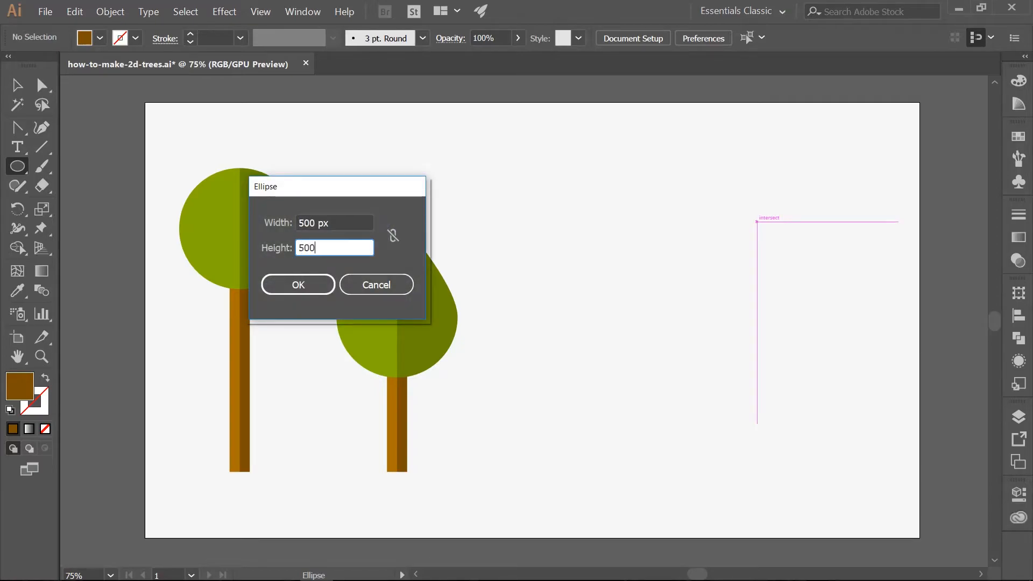
key("Return")
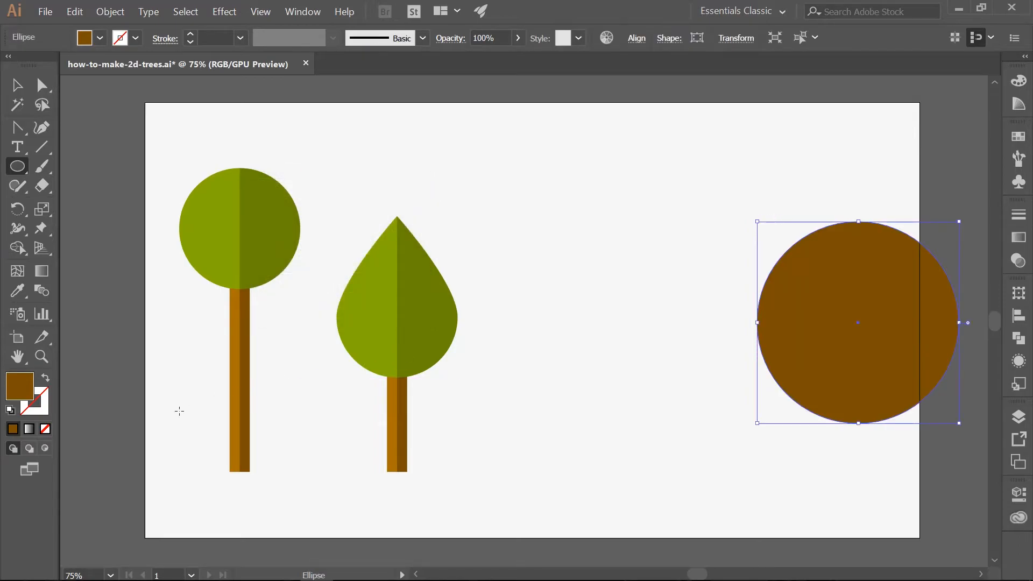
Step: Set the large circle's fill colour to #85aa00
double_click(21, 388)
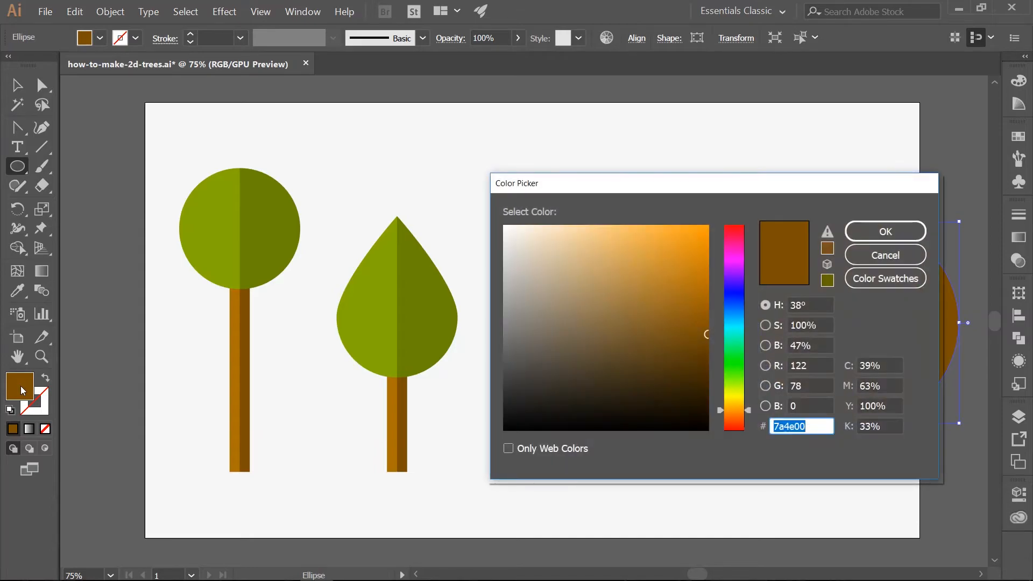
type("85aa00")
key("Return")
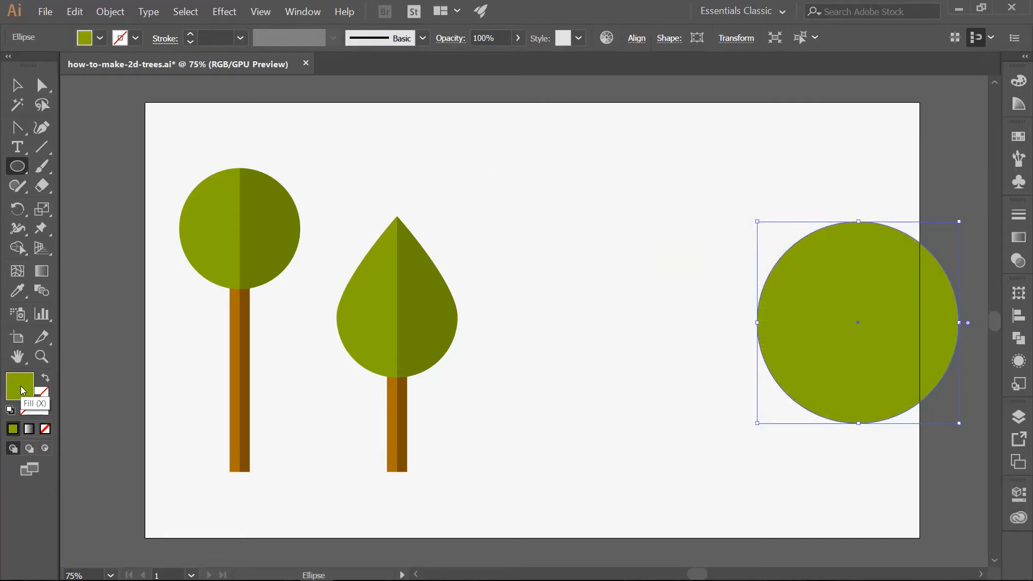
Step: Create a 72 x 540 px rounded rectangle with a 180 px corner radius between the teardrop tree and the large circle
left_click(21, 169)
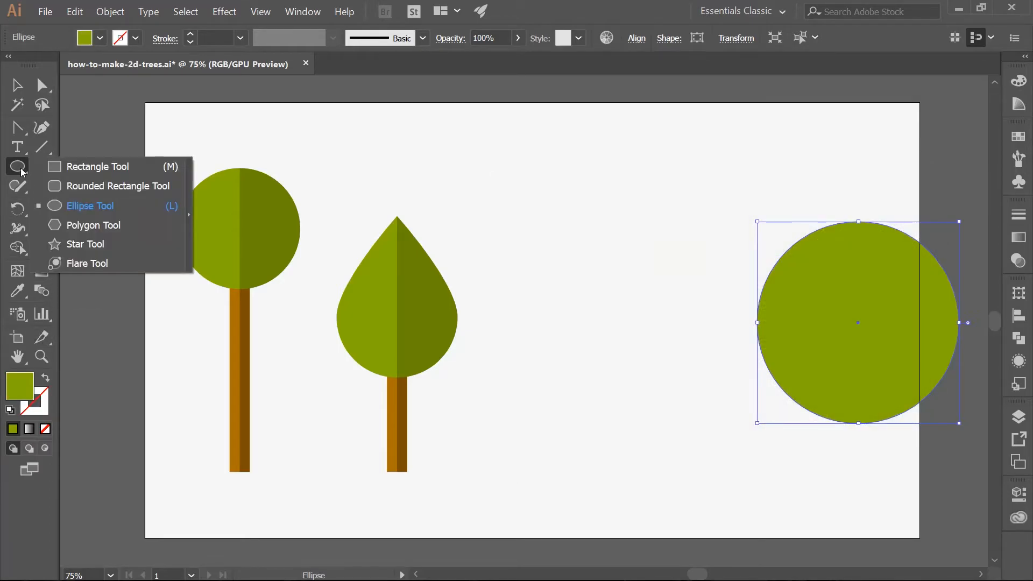
left_click(77, 186)
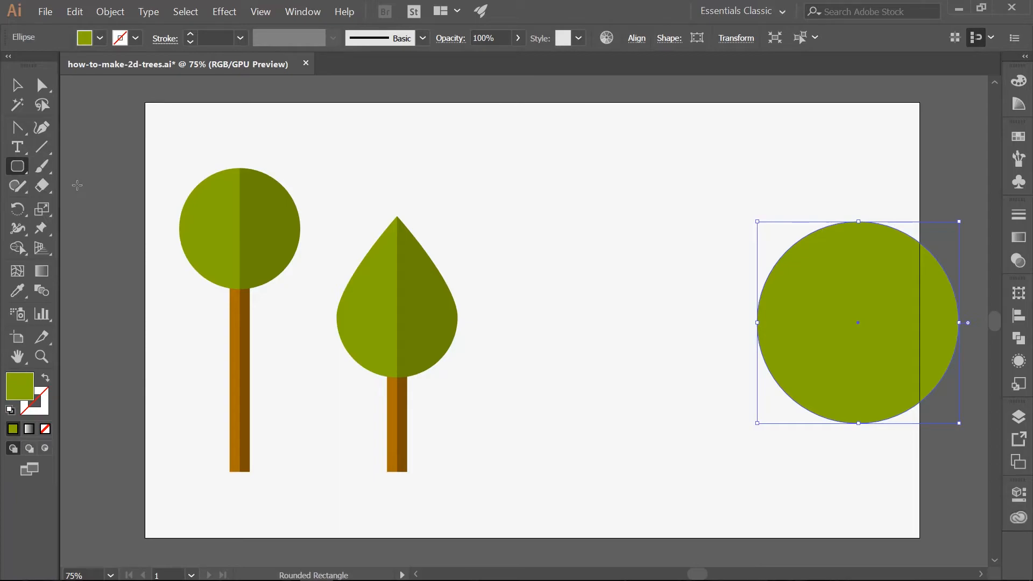
left_click(505, 185)
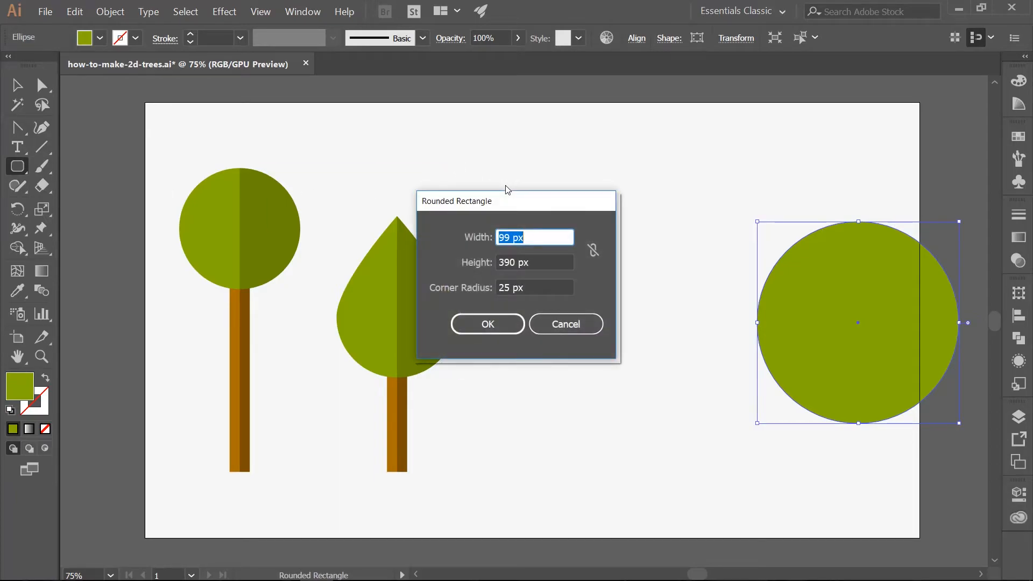
type("72")
key("Tab")
type("5")
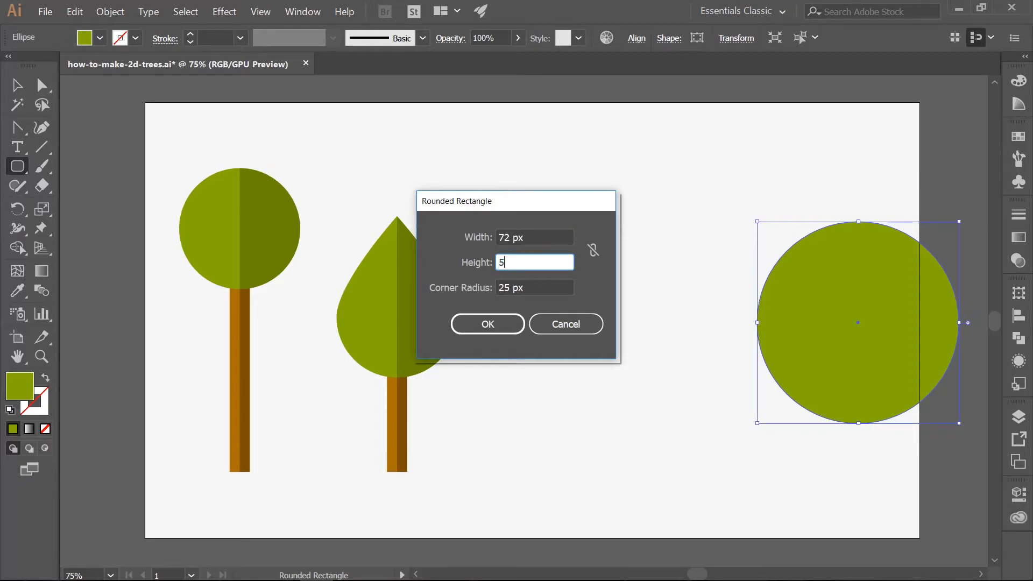
type("40")
key("Tab")
type("180")
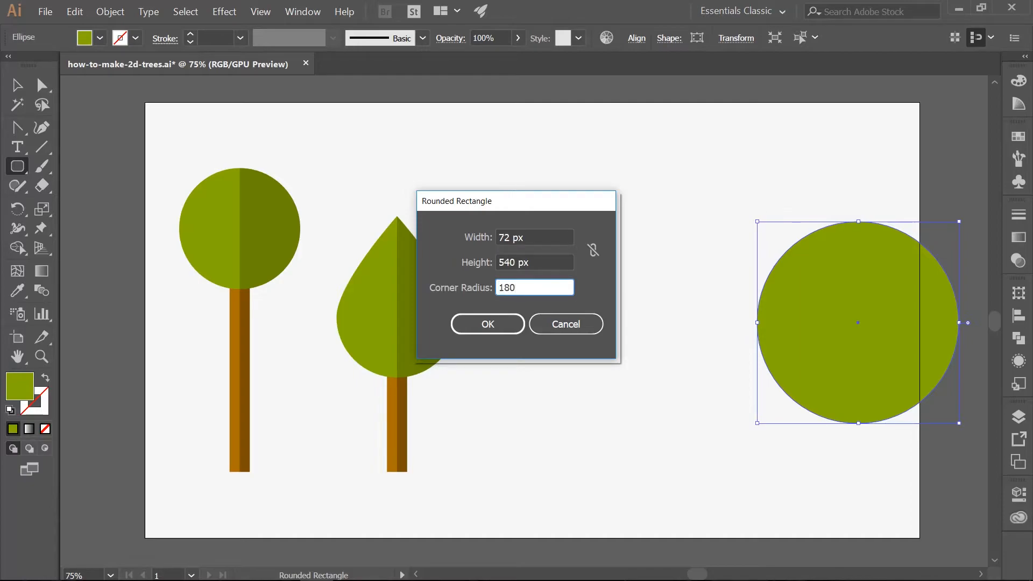
key("Return")
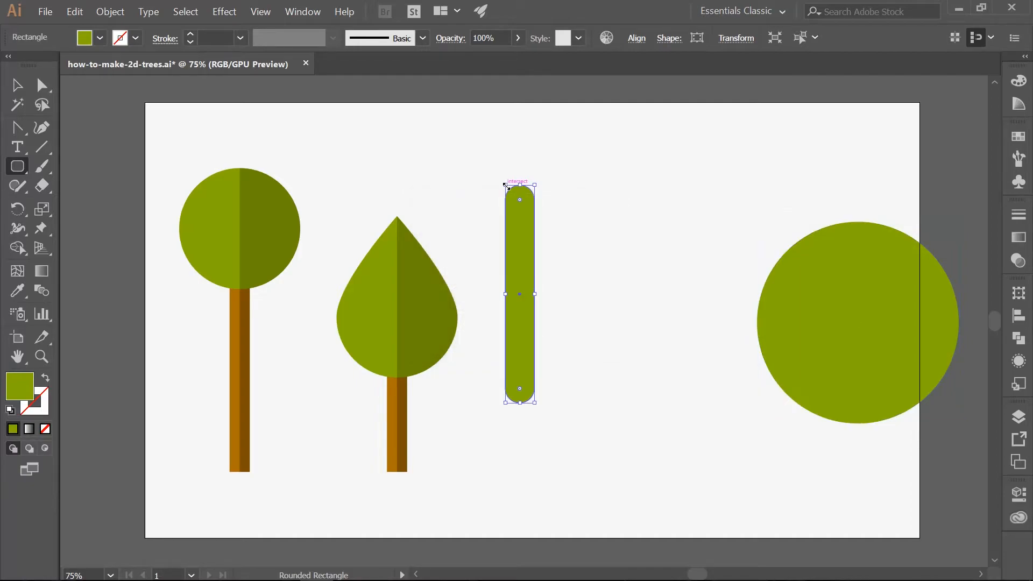
Step: Move the rounded rectangle onto the exact centre of the large circle and save the document
key("v")
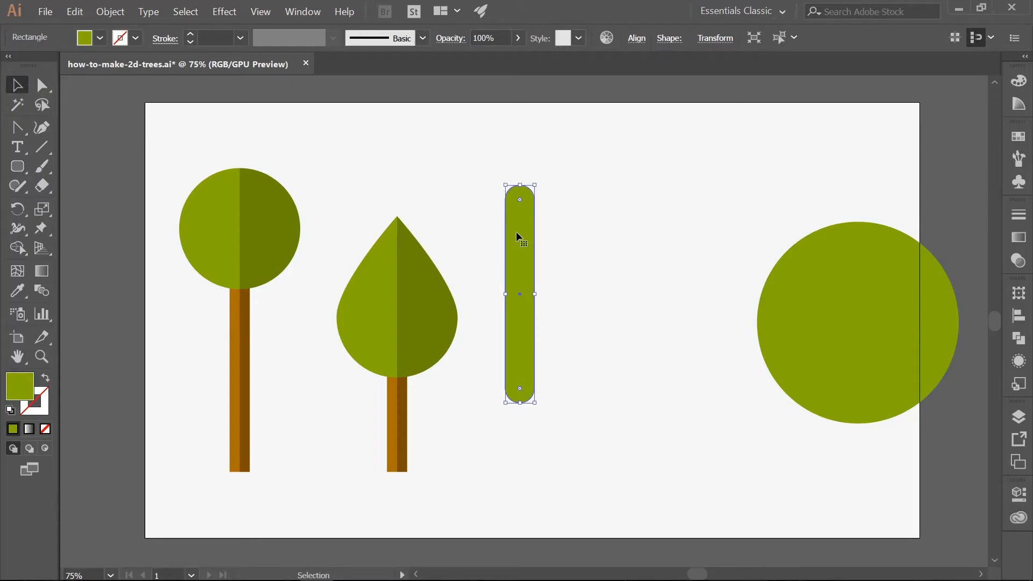
left_click_drag(515, 234, 851, 260)
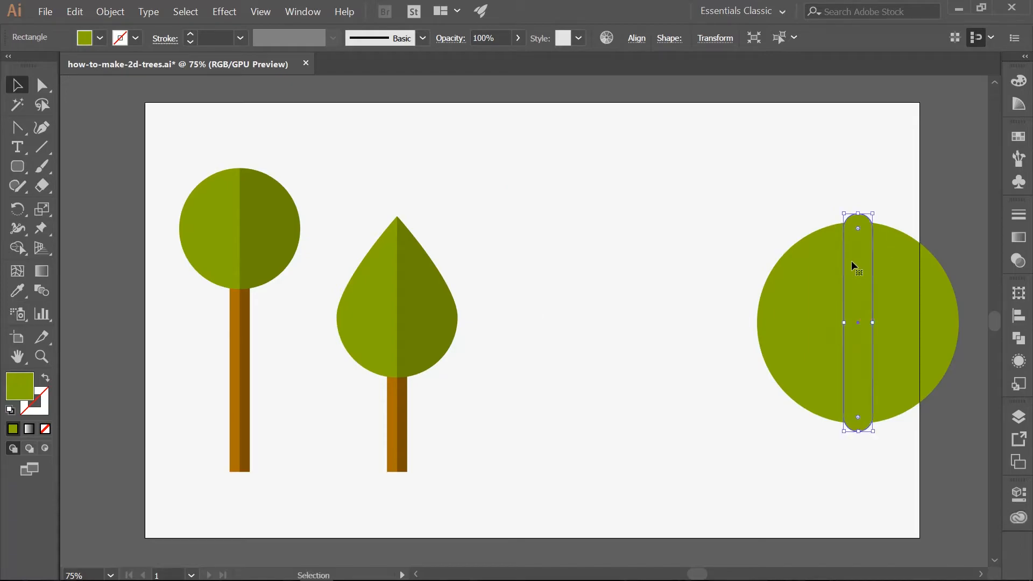
key("ctrl+s")
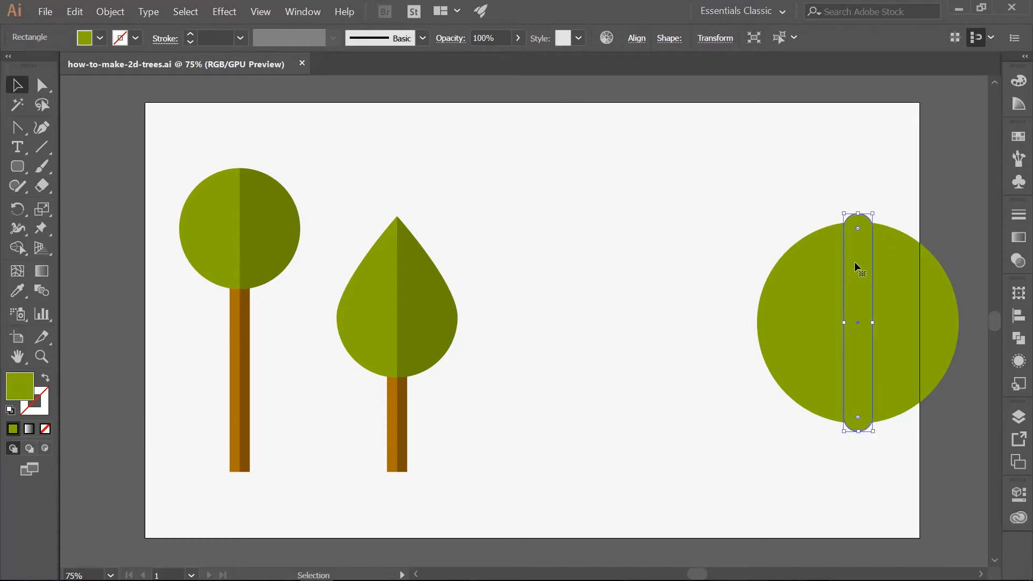
Step: Make a copy of the rounded rectangle rotated 10° about the circle's centre
key("r")
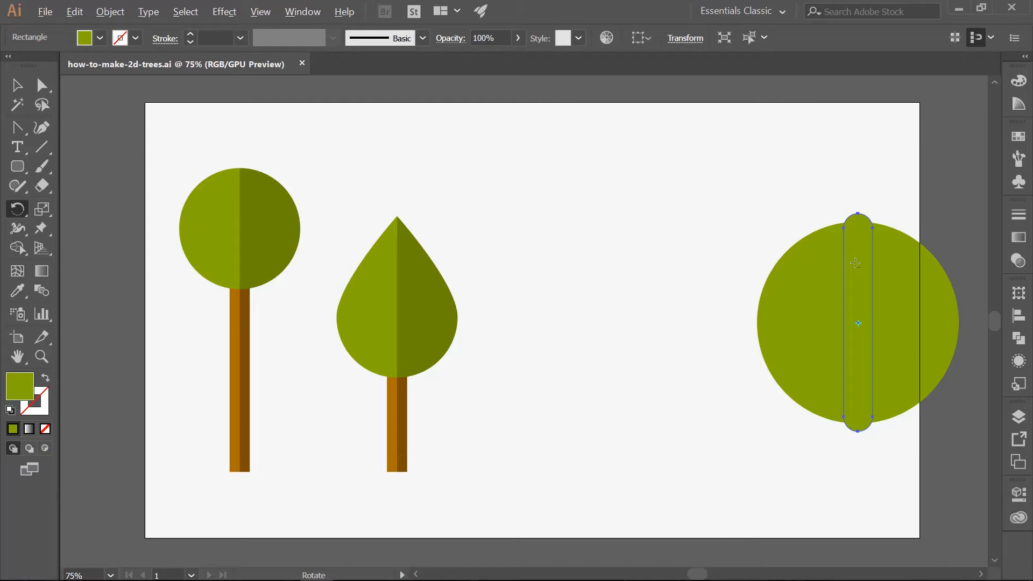
left_click(859, 324, "alt")
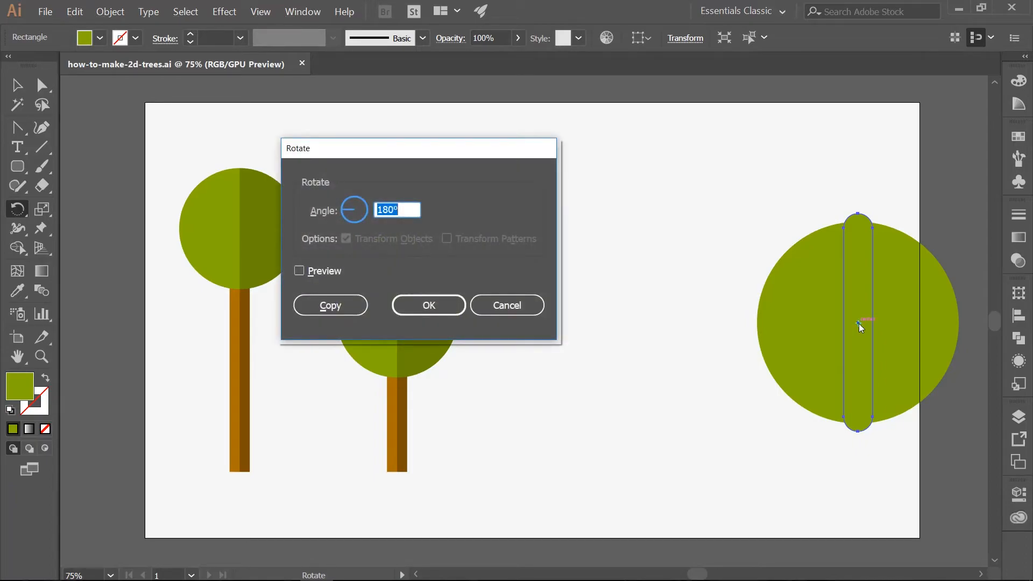
type("10")
left_click(333, 306)
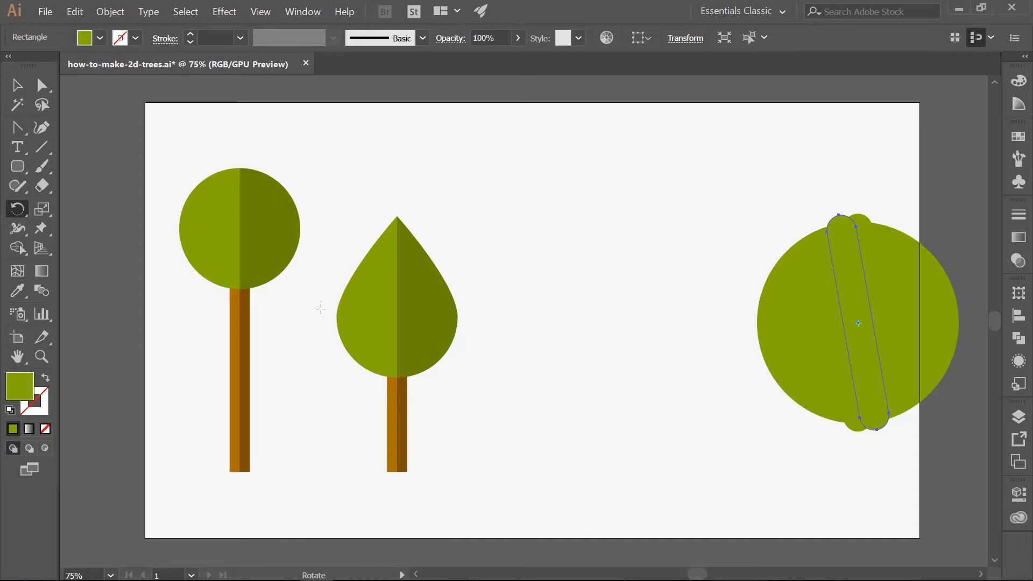
Step: Repeat the rotated copy around the circle until the rounded ends form a complete scalloped edge
key("ctrl+d")
key("ctrl+d")
key("ctrl+d")
key("ctrl+d")
key("ctrl+d")
key("ctrl+d")
key("ctrl+d")
key("ctrl+d")
key("ctrl+d")
key("ctrl+d")
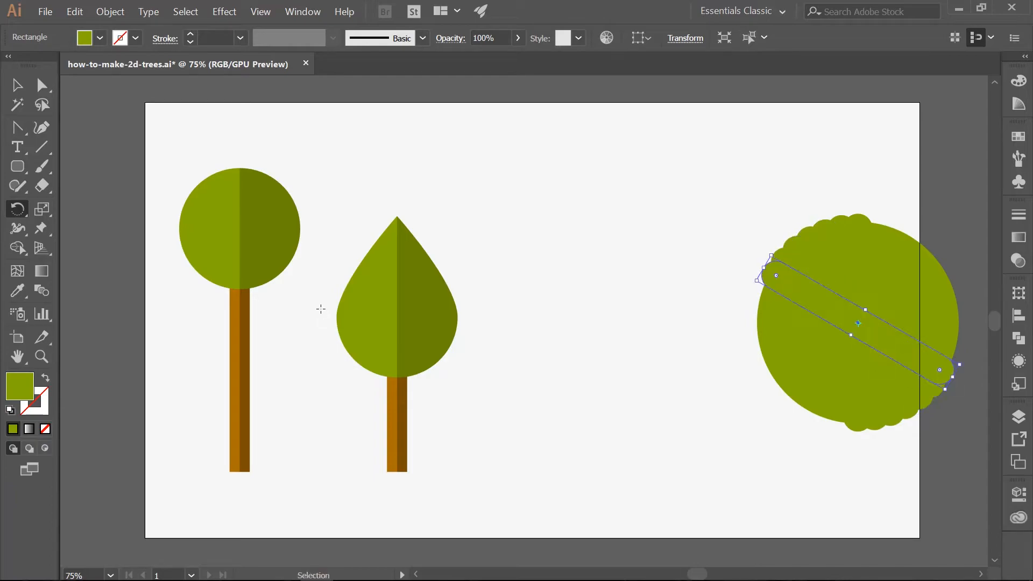
key("ctrl+d")
key("ctrl+d")
key("ctrl+d")
key("ctrl+d")
key("ctrl+d")
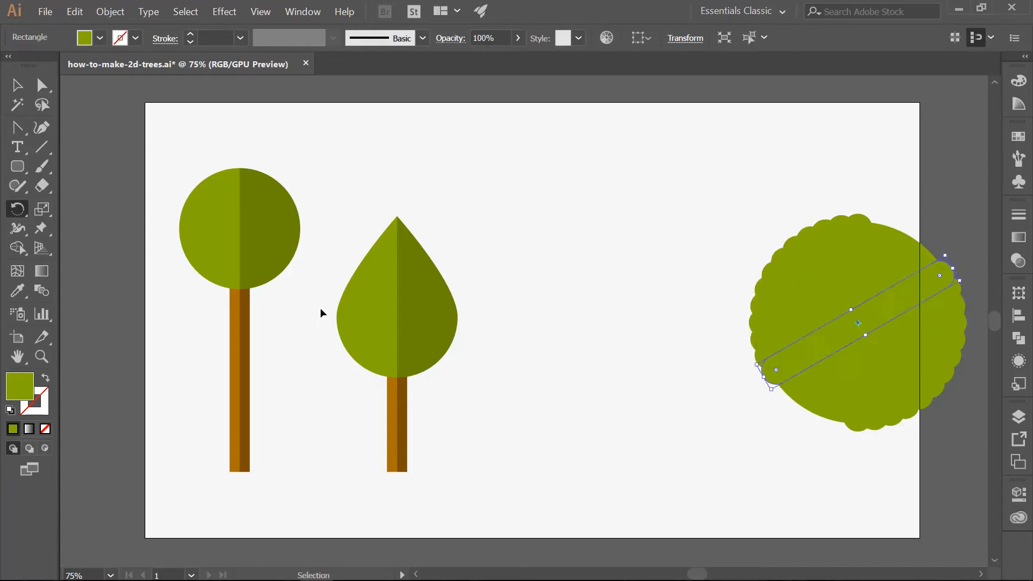
key("ctrl+d")
key("ctrl+d")
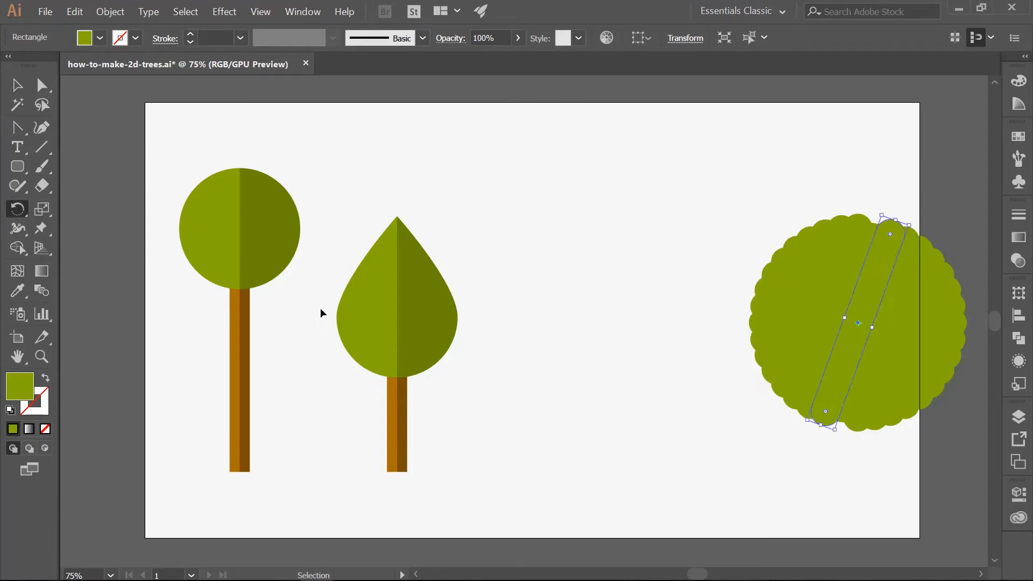
Step: Unite the large circle and all the rotated rounded rectangles into a single scalloped crown shape
key("v")
left_click_drag(721, 176, 979, 457)
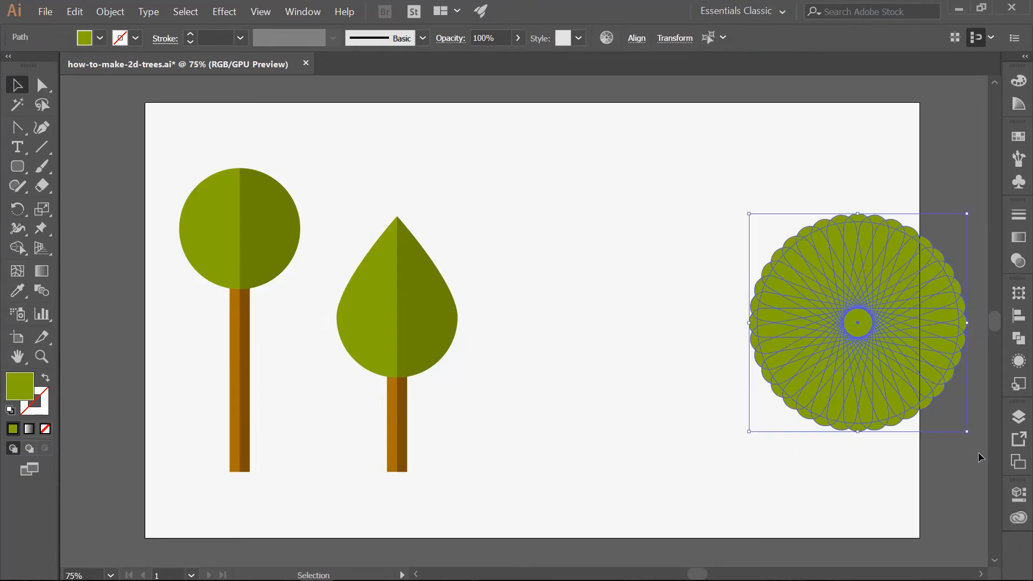
left_click(1017, 339)
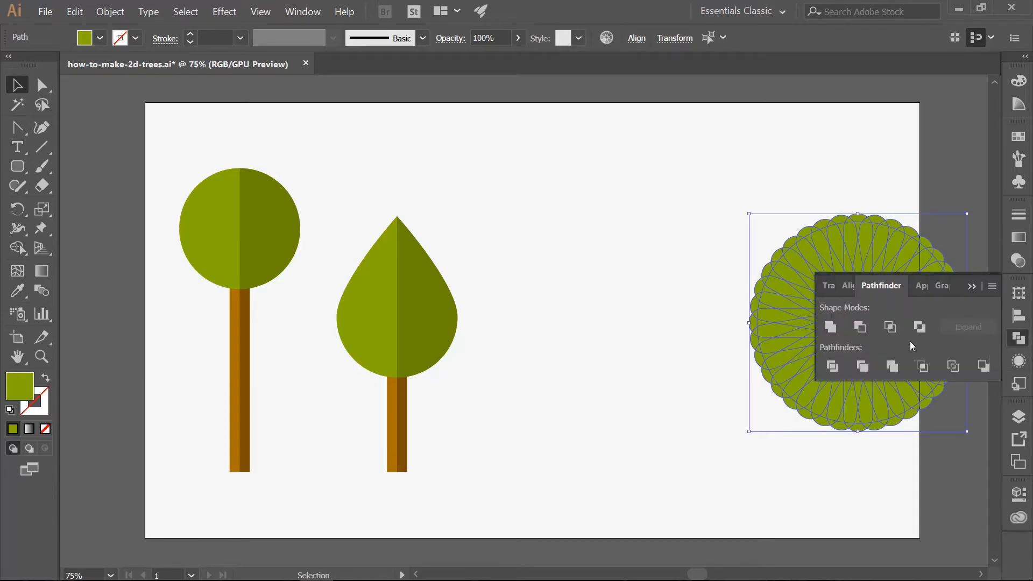
left_click(829, 328)
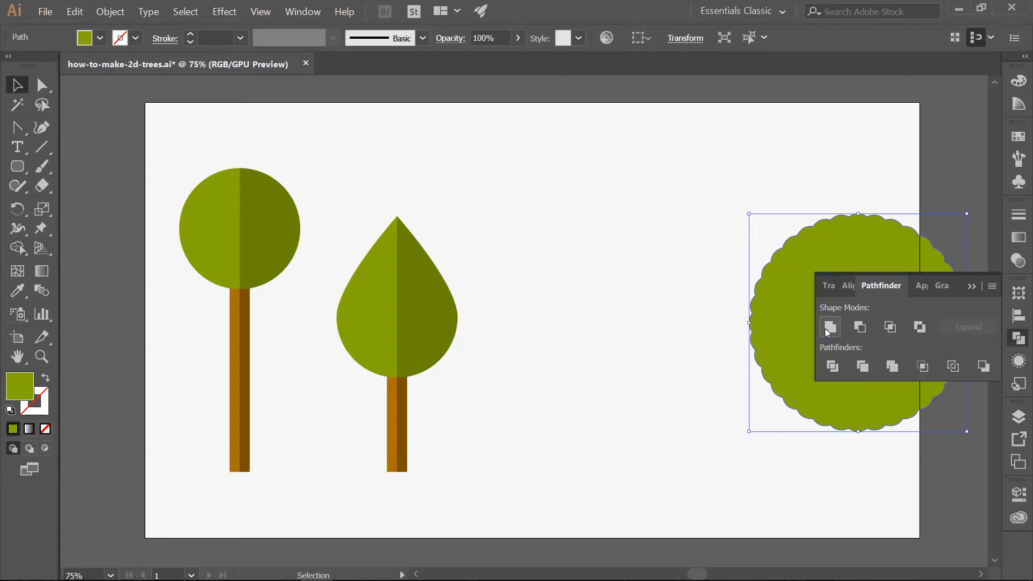
left_click(971, 289)
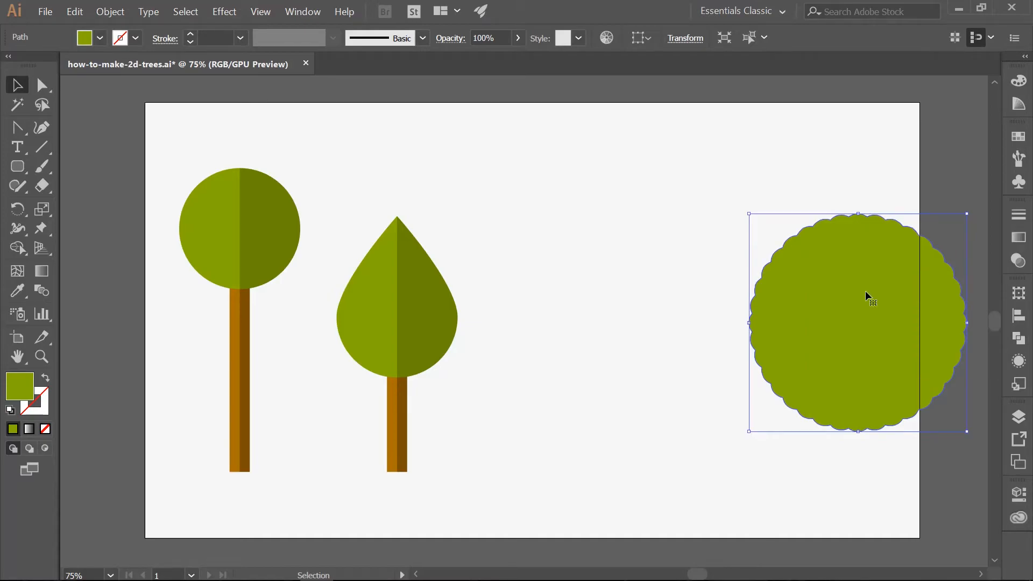
Step: Duplicate the scalloped crown in place and cut away the copy's left half with a rectangle, using Minus Front
key("ctrl+c")
key("ctrl+f")
key("m")
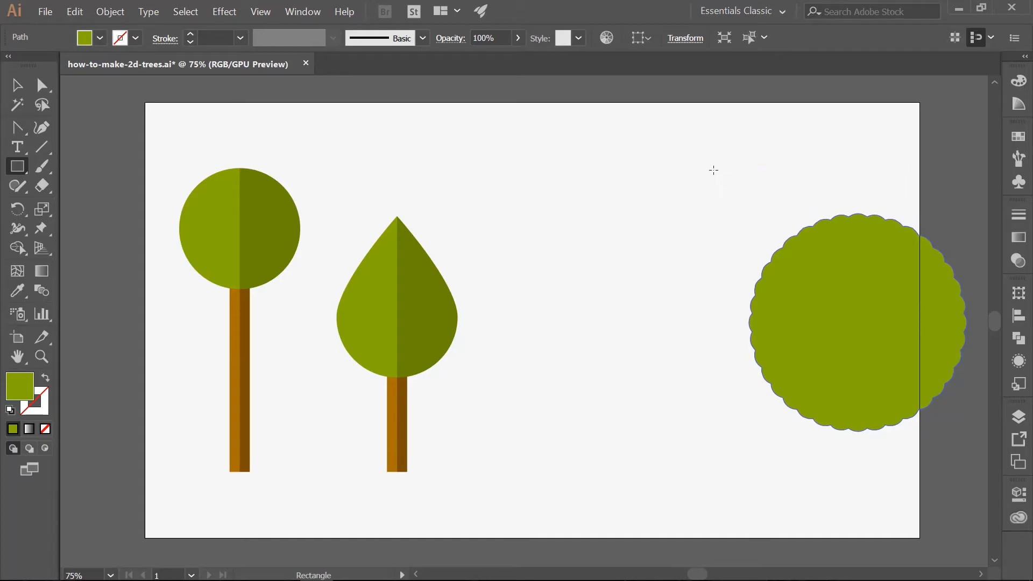
left_click_drag(714, 168, 858, 464)
key("v")
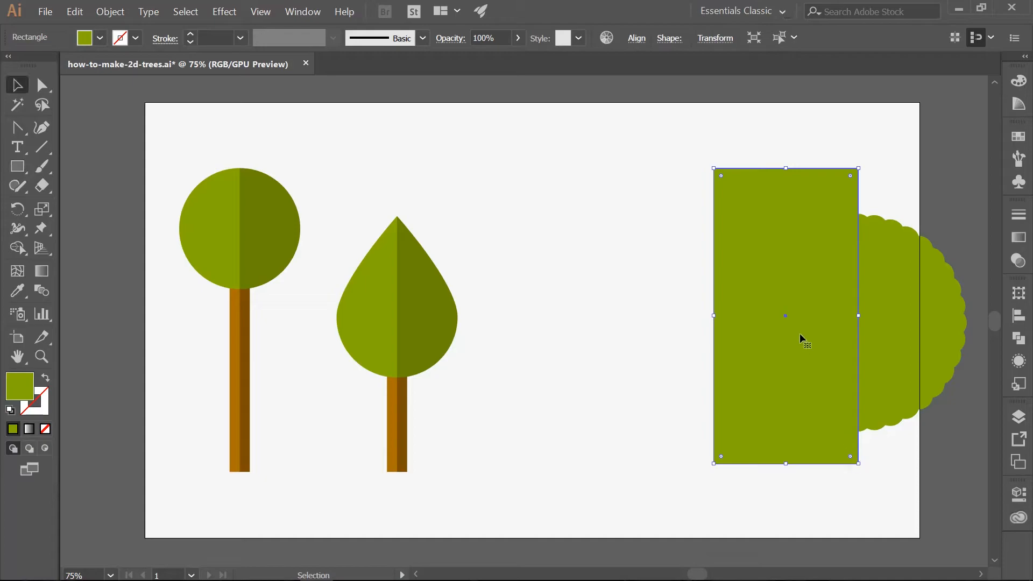
left_click(886, 288, "shift")
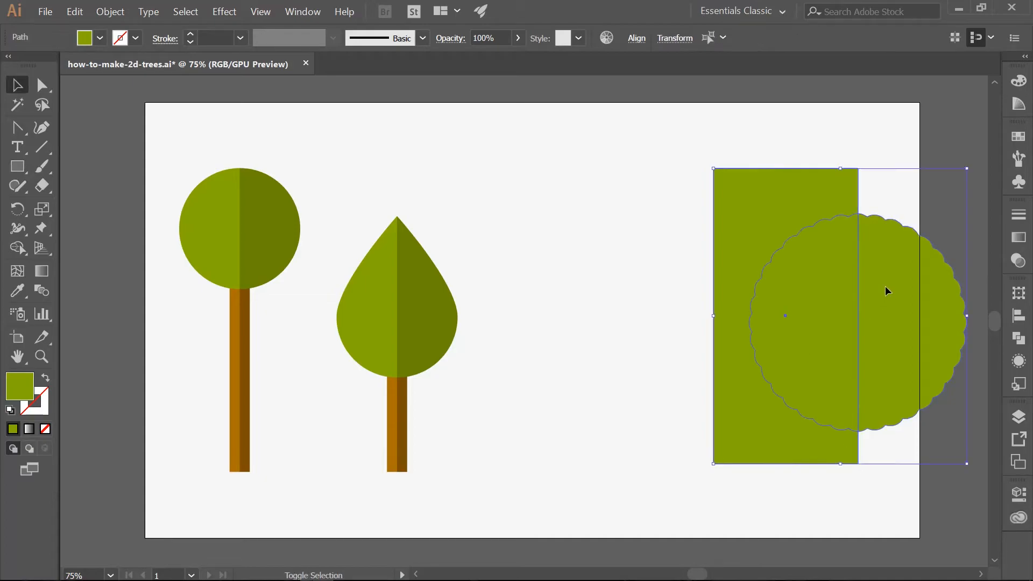
left_click(1019, 339)
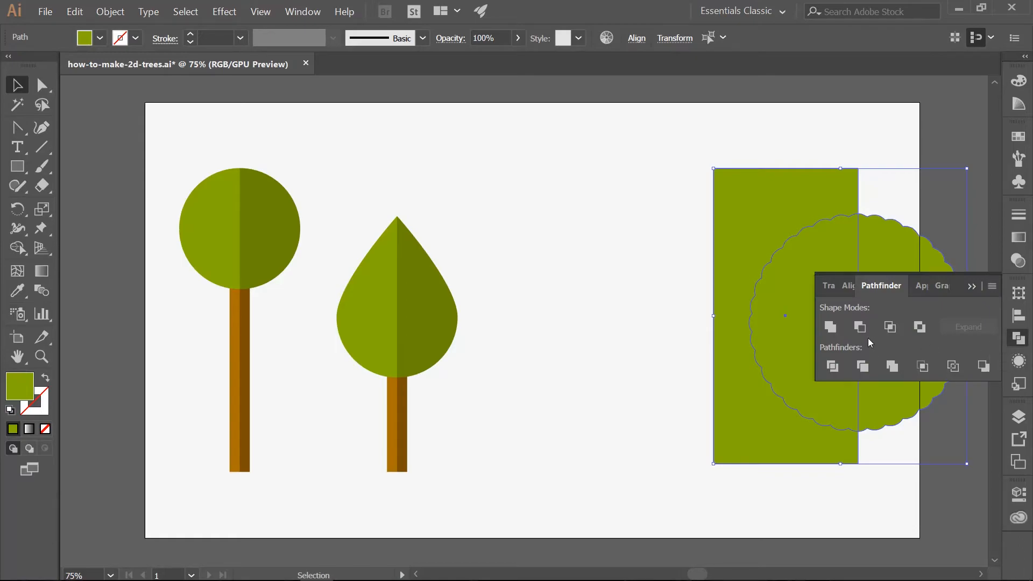
left_click(861, 327)
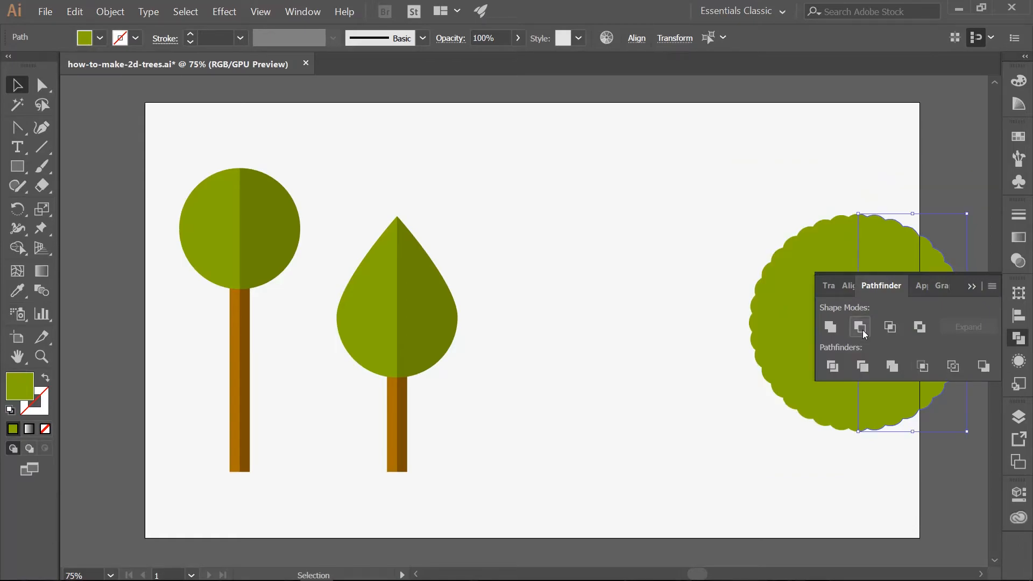
left_click(973, 287)
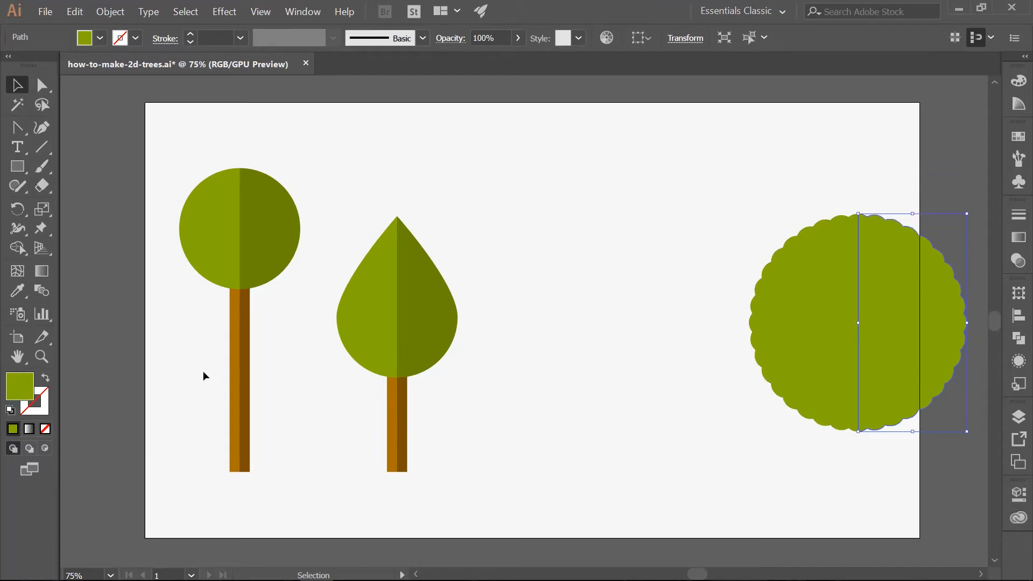
Step: Fill the right half of the scalloped crown with dark green #6b8400
double_click(16, 385)
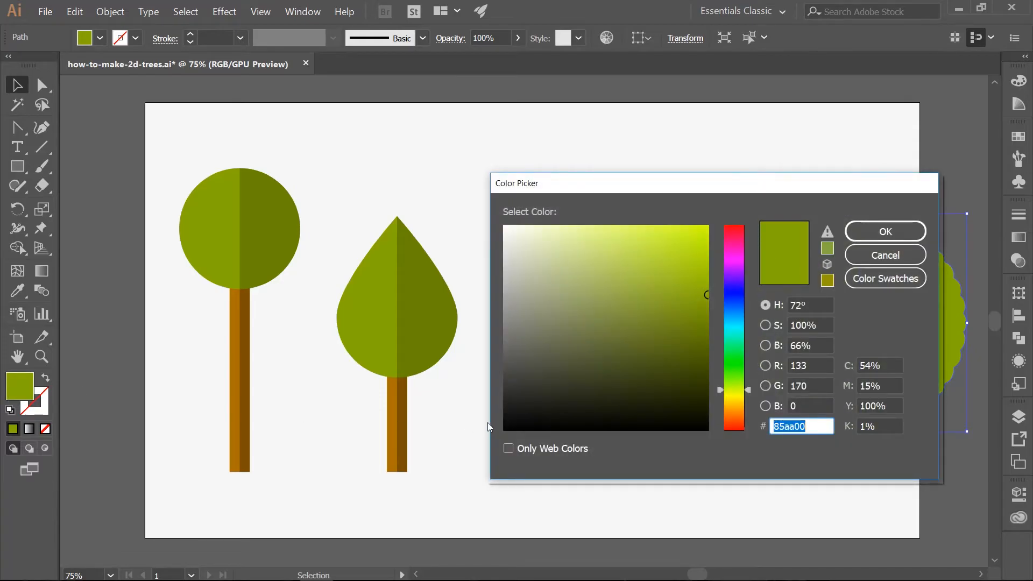
type("6b8")
type("000")
key("Return")
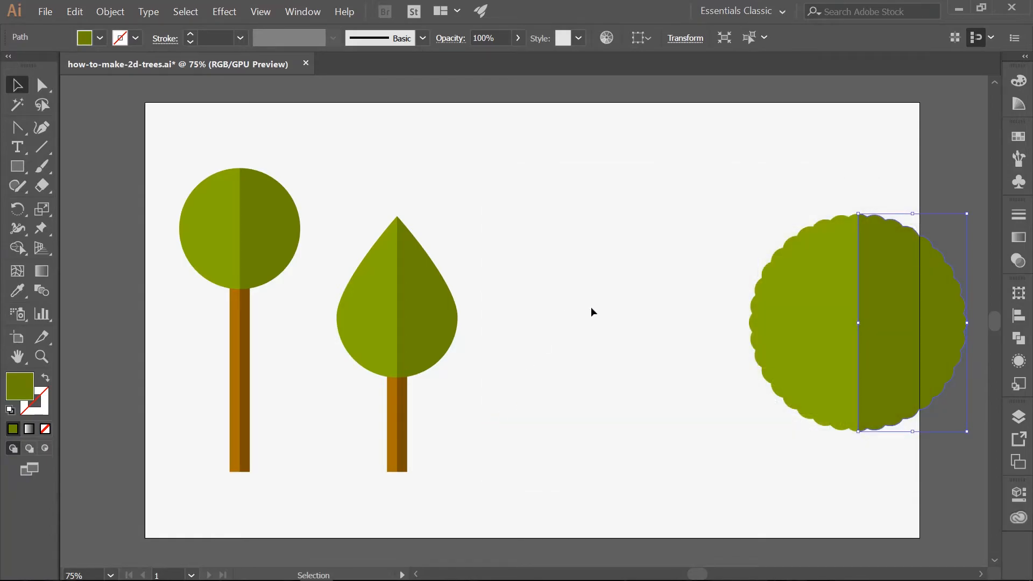
Step: Group the light crown shape with its dark right half, leaving nothing selected
left_click_drag(731, 184, 929, 466)
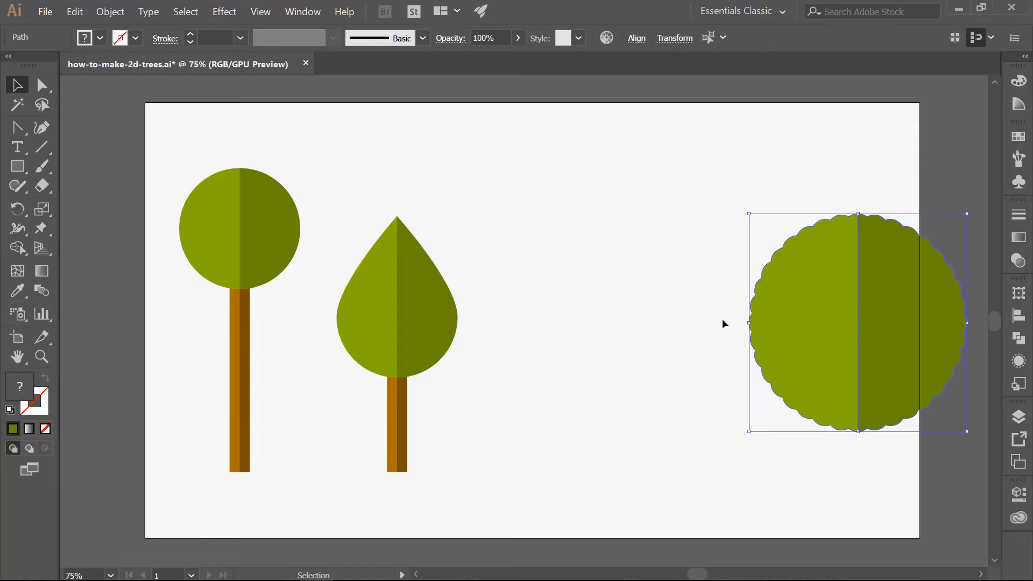
left_click(109, 14)
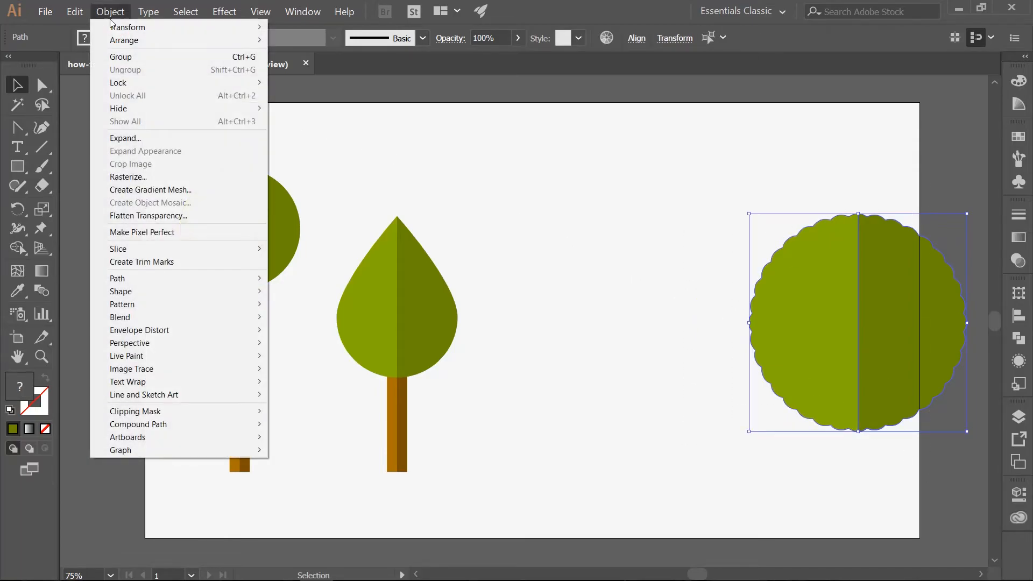
left_click(120, 55)
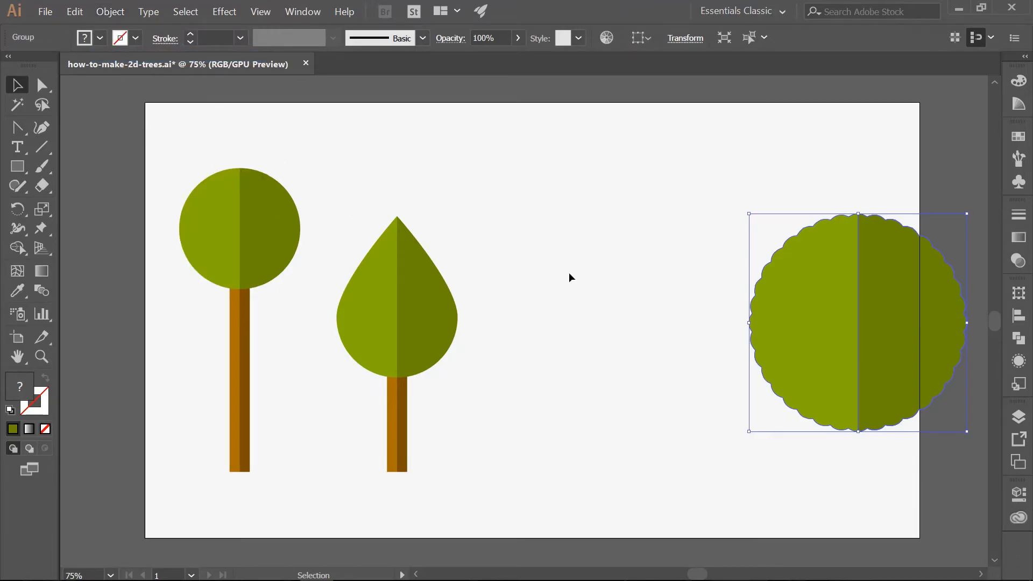
left_click(671, 278)
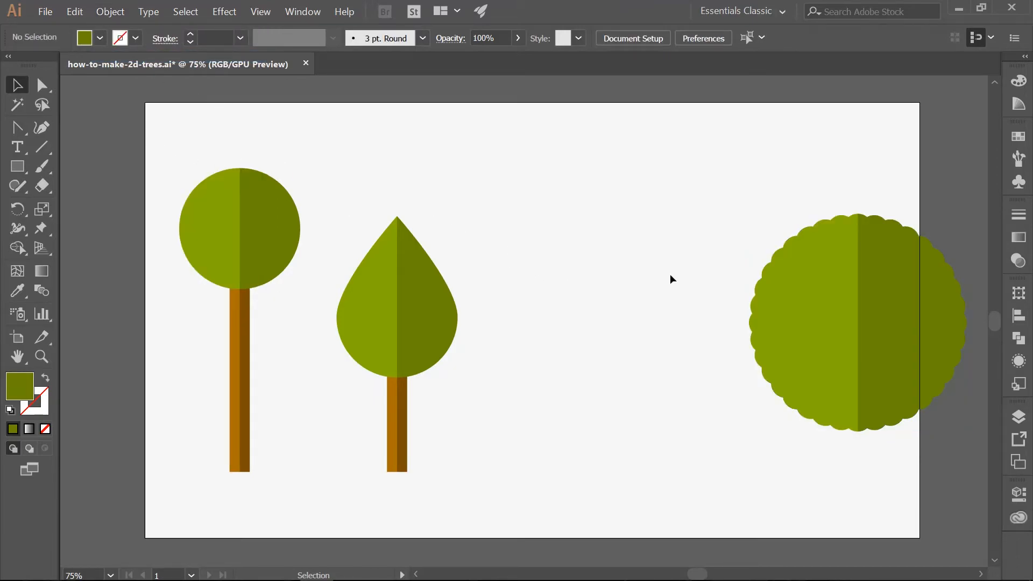
Step: Create a 75 x 250 px rectangle for the trunk in the empty area beside the scalloped crown
key("m")
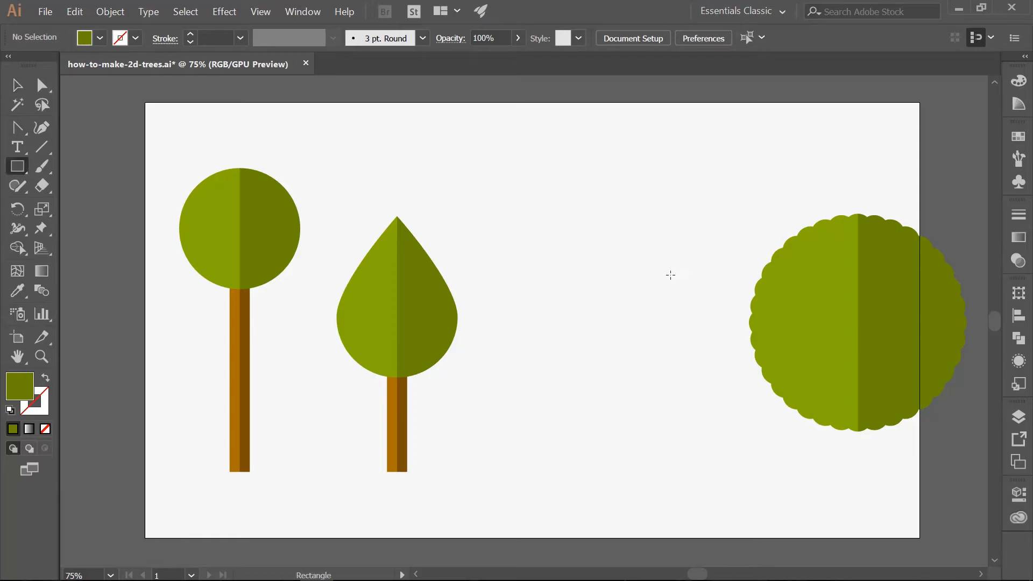
left_click(670, 275)
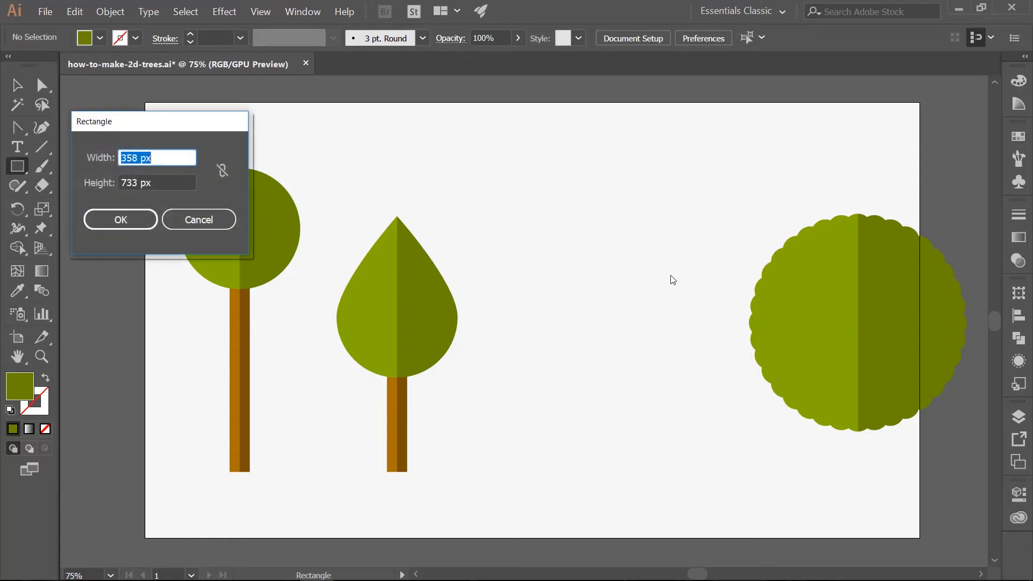
type("75")
key("Tab")
type("250")
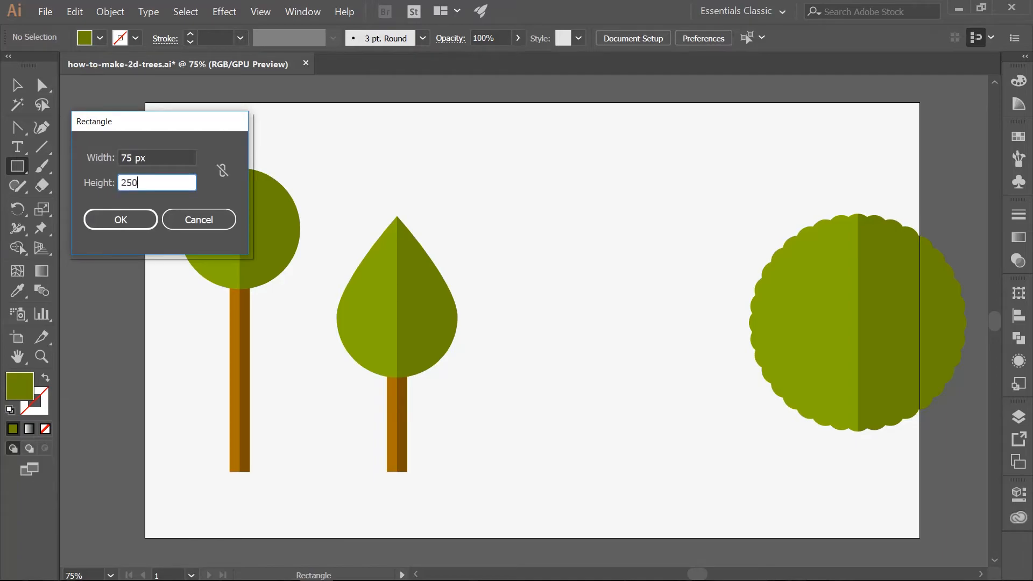
key("Return")
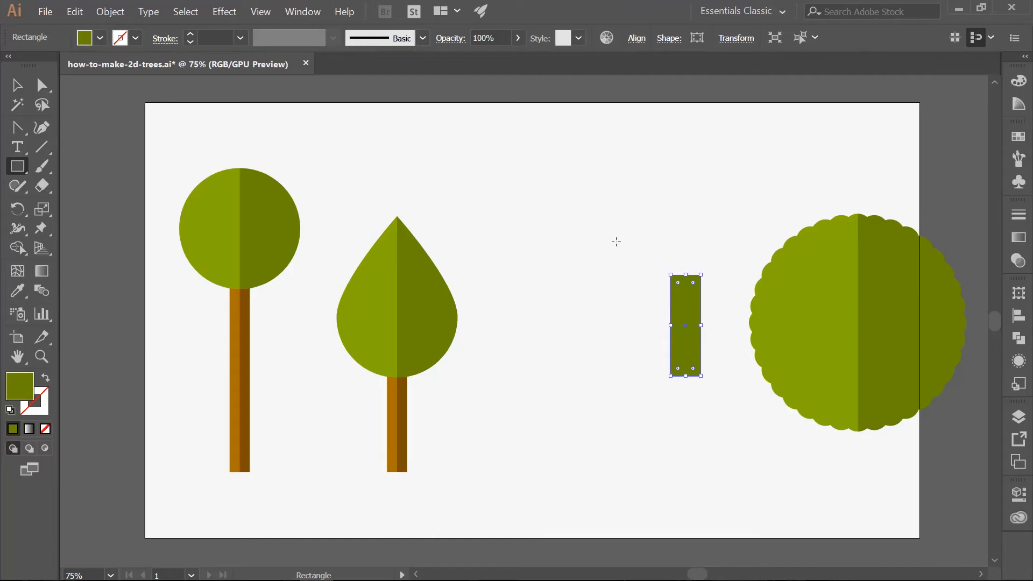
Step: Fill the new trunk rectangle with brown #a87000
double_click(18, 389)
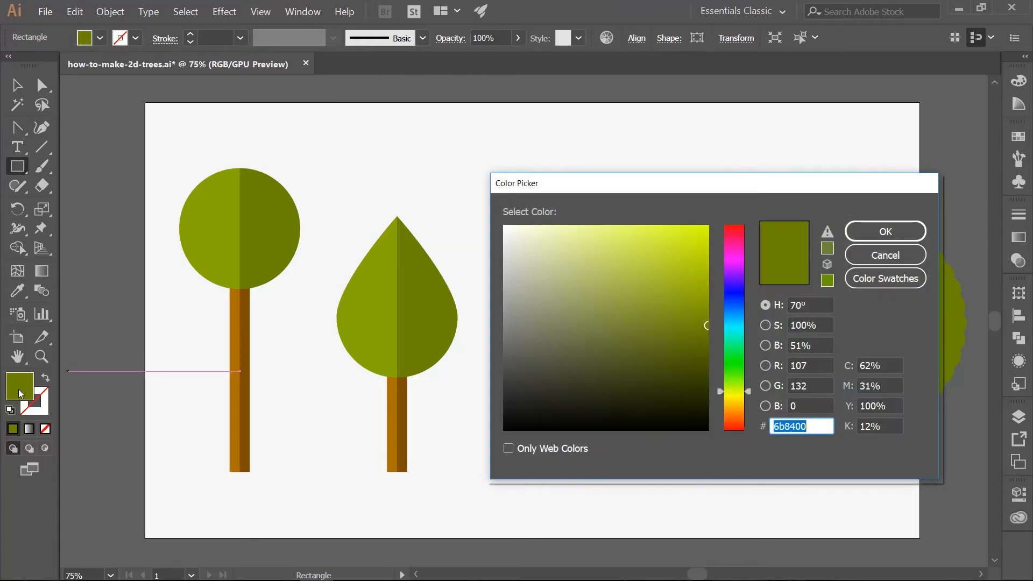
type("a87000")
key("Return")
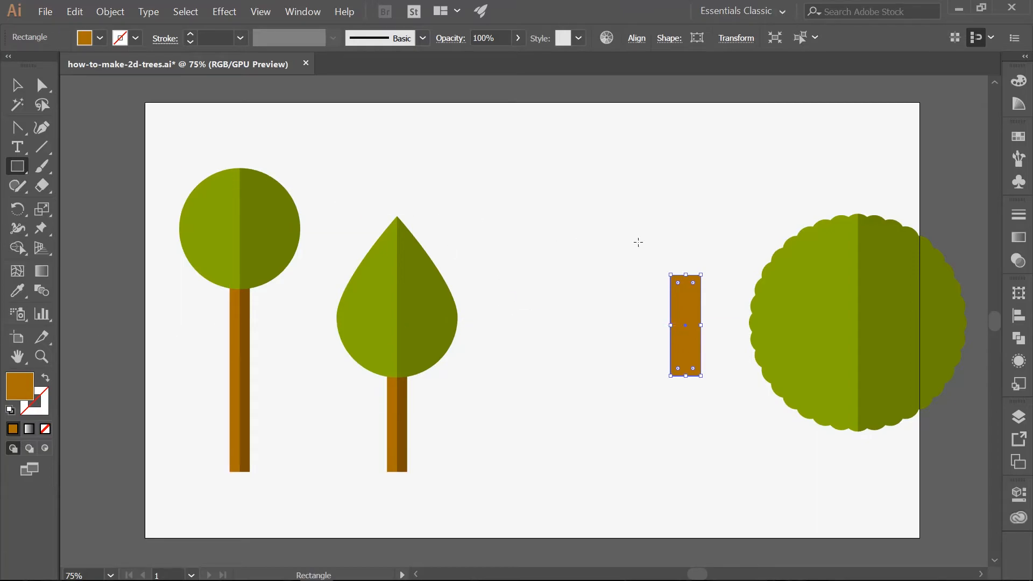
Step: Cut the left half off an in-place copy of the trunk with an overlapping rectangle, using Minus Front
left_click_drag(635, 237, 686, 419)
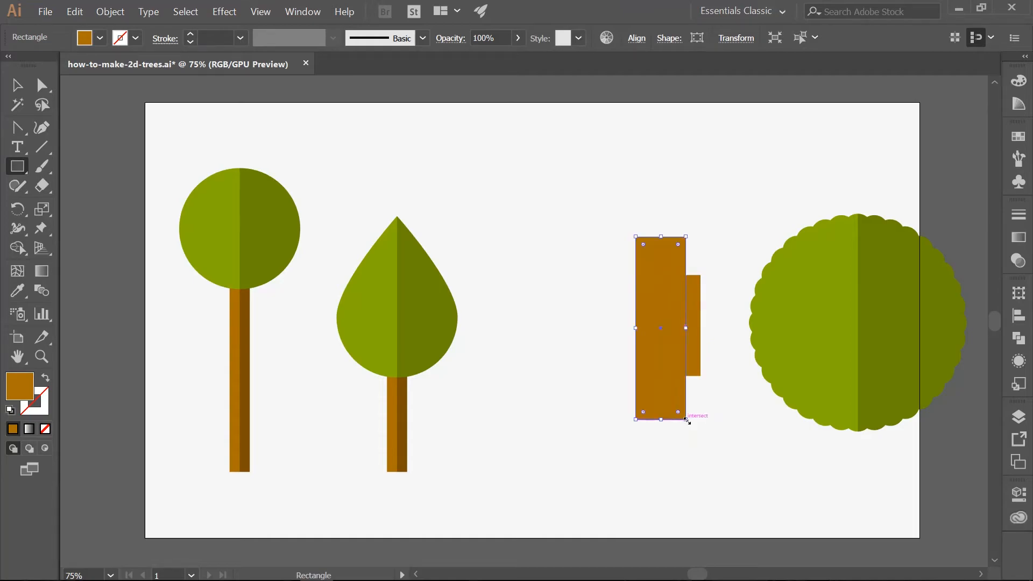
key("v")
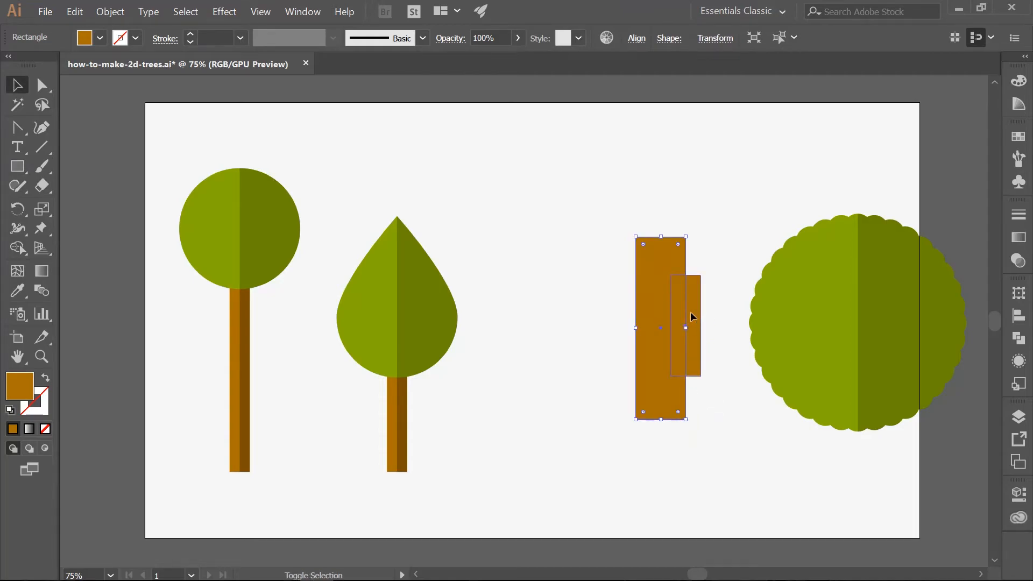
left_click(691, 315, "shift")
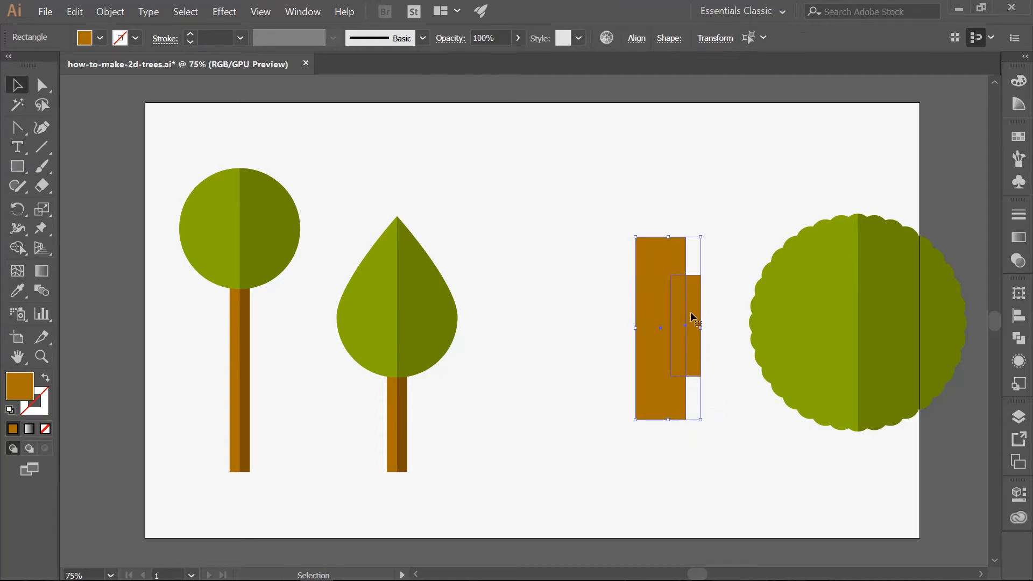
left_click(1019, 339)
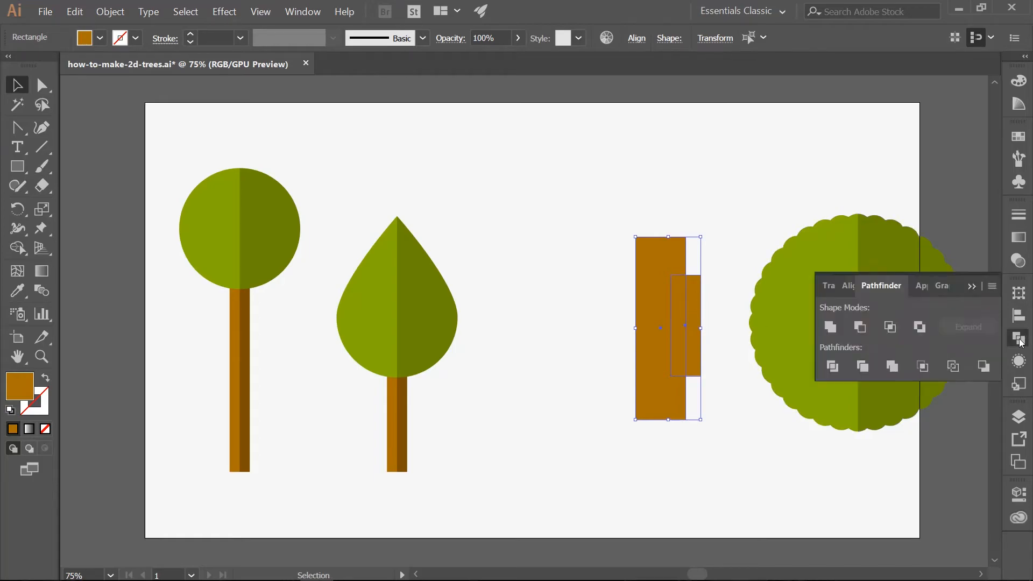
left_click(861, 327)
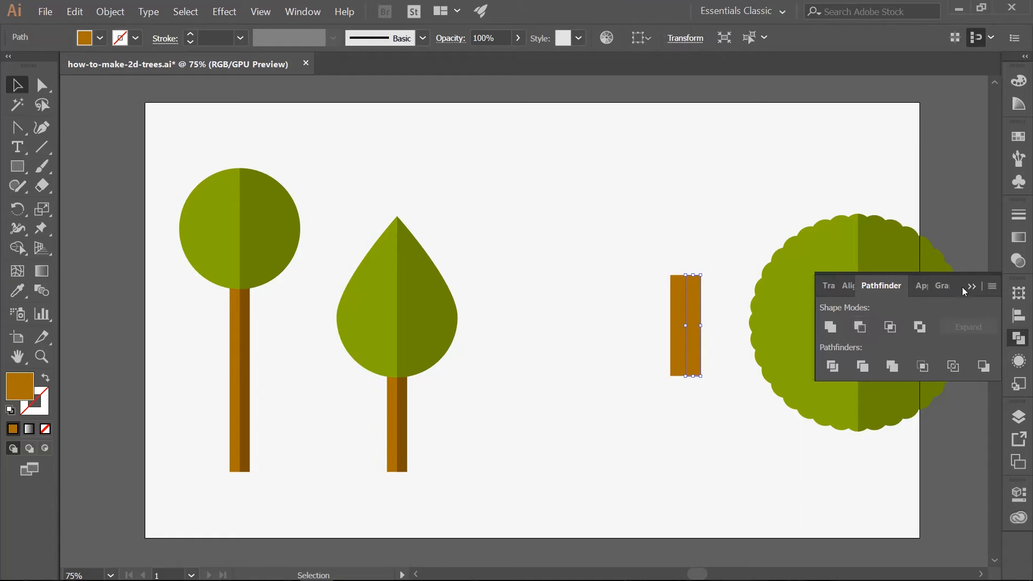
left_click(977, 286)
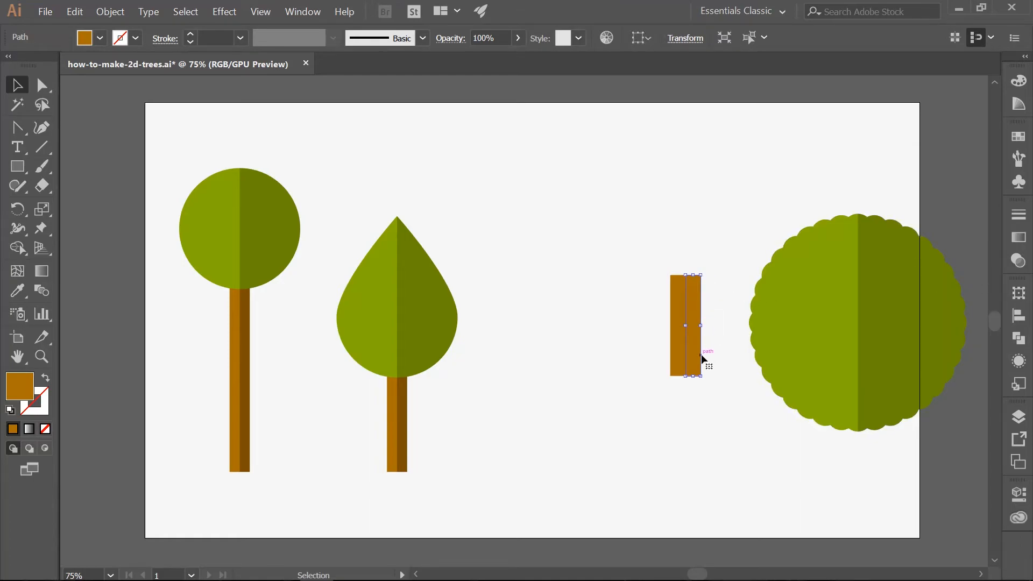
Step: Fill the right half of the new trunk with dark brown #7a4e00
double_click(15, 387)
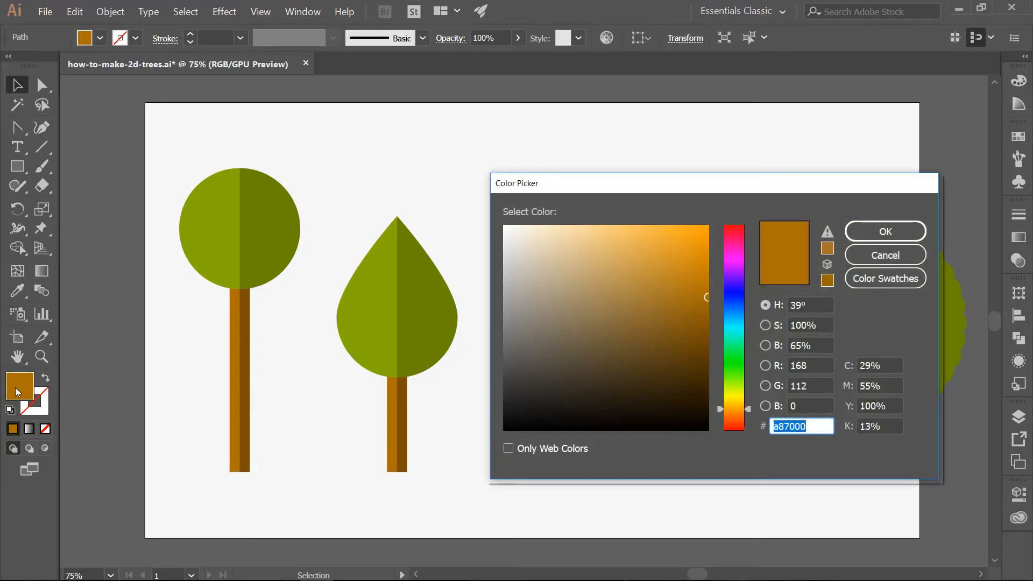
type("7a4e00")
key("Return")
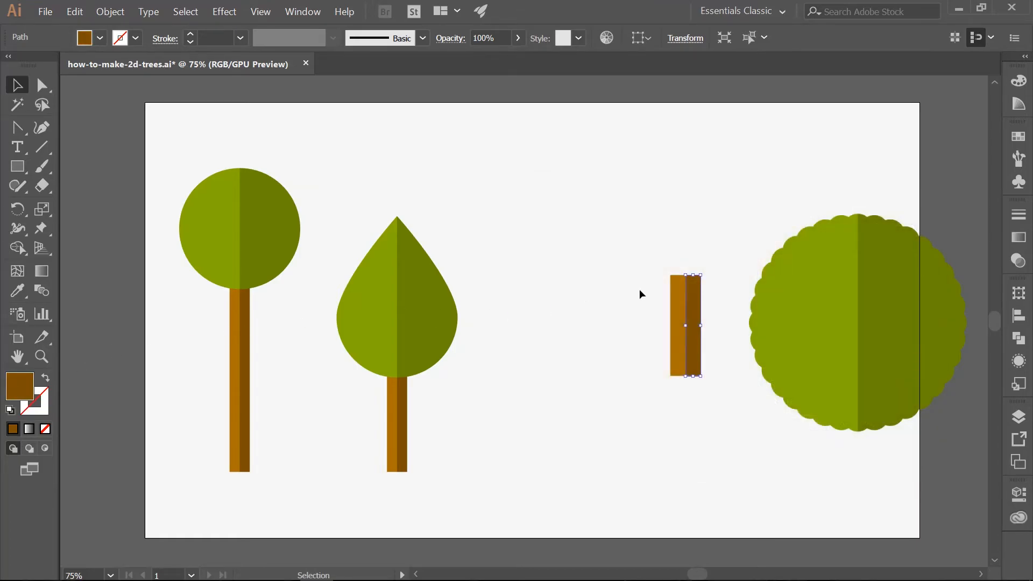
Step: Group the light trunk rectangle with its dark right half
left_click_drag(651, 255, 705, 302)
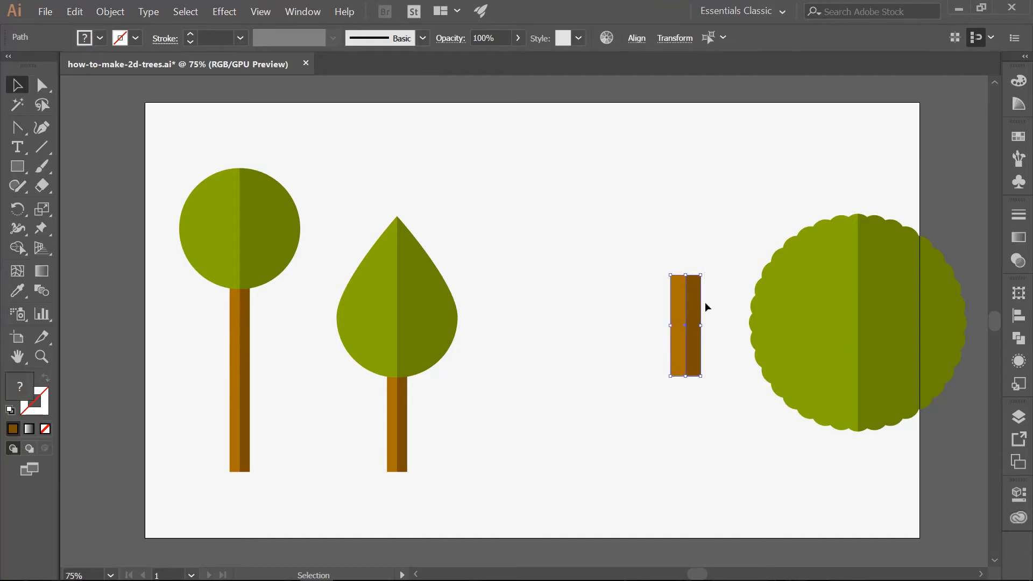
left_click(111, 13)
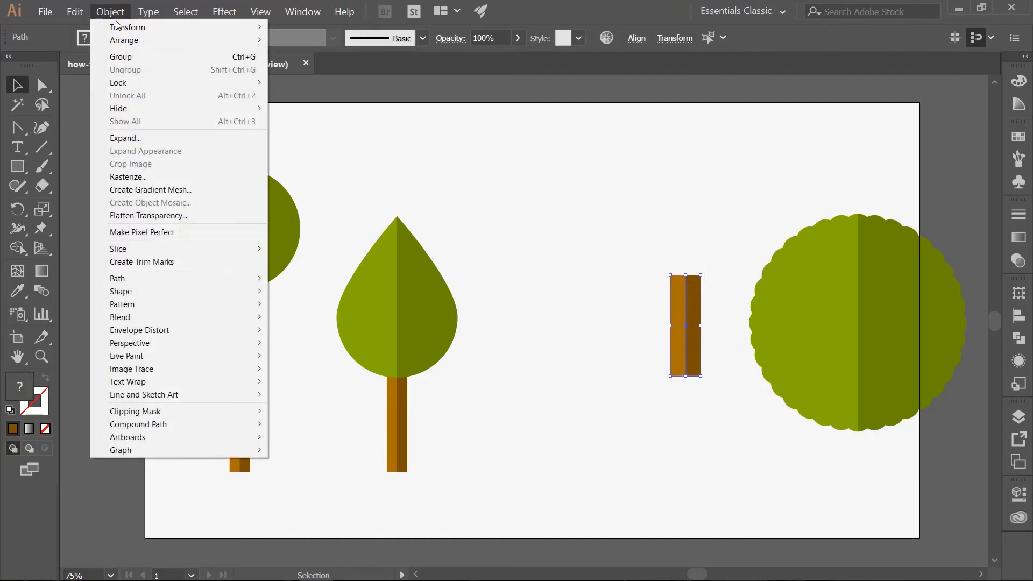
left_click(120, 56)
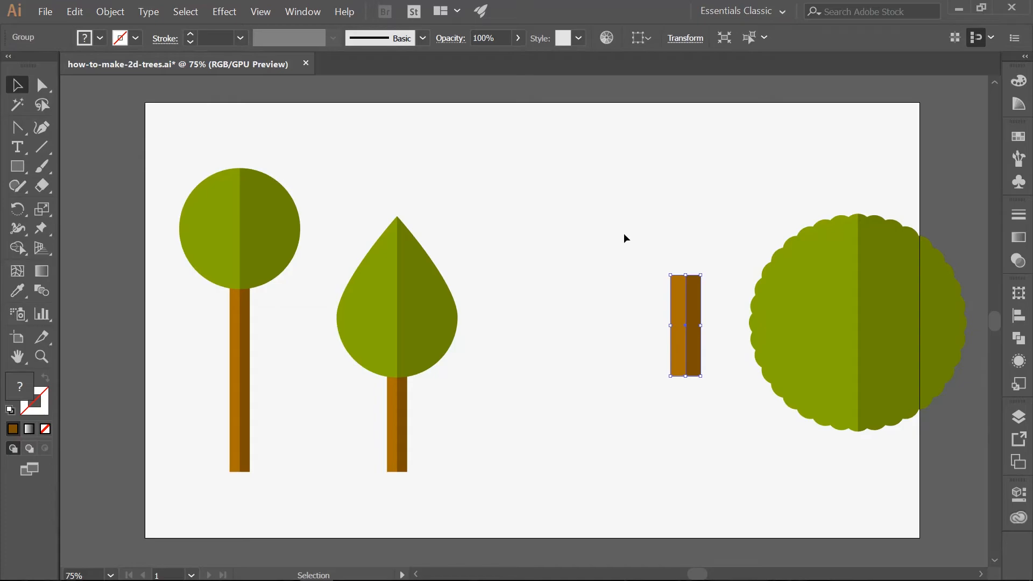
Step: Move the grouped trunk under the centre of the scalloped crown and send it backward behind the crown
left_click_drag(678, 294, 852, 440)
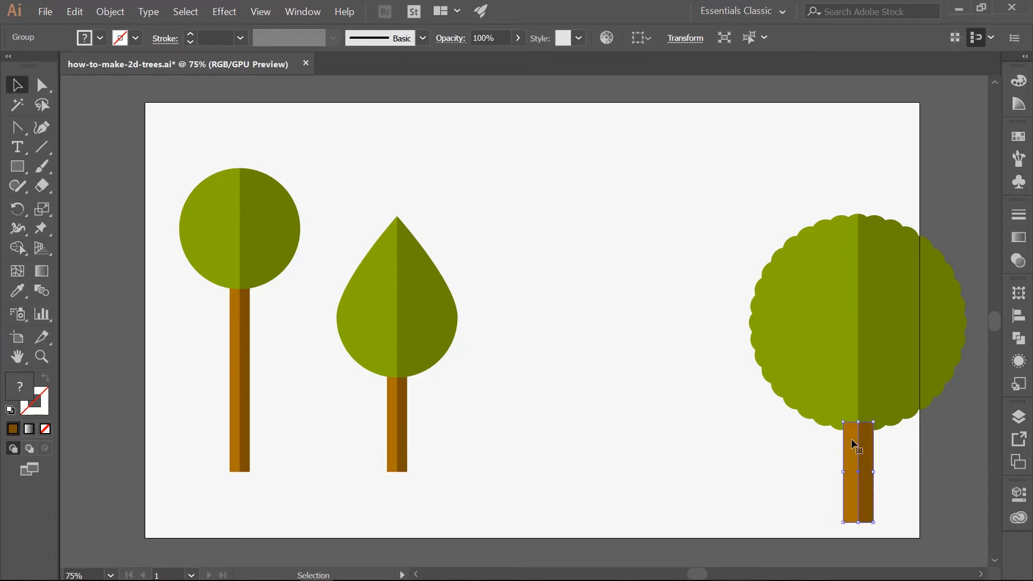
right_click(851, 438)
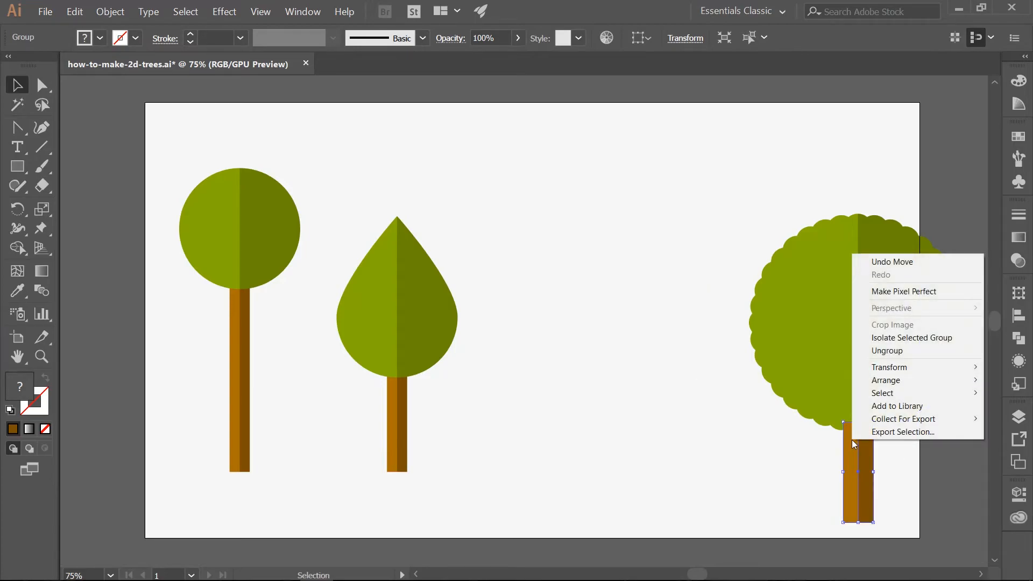
mouse_move(910, 380)
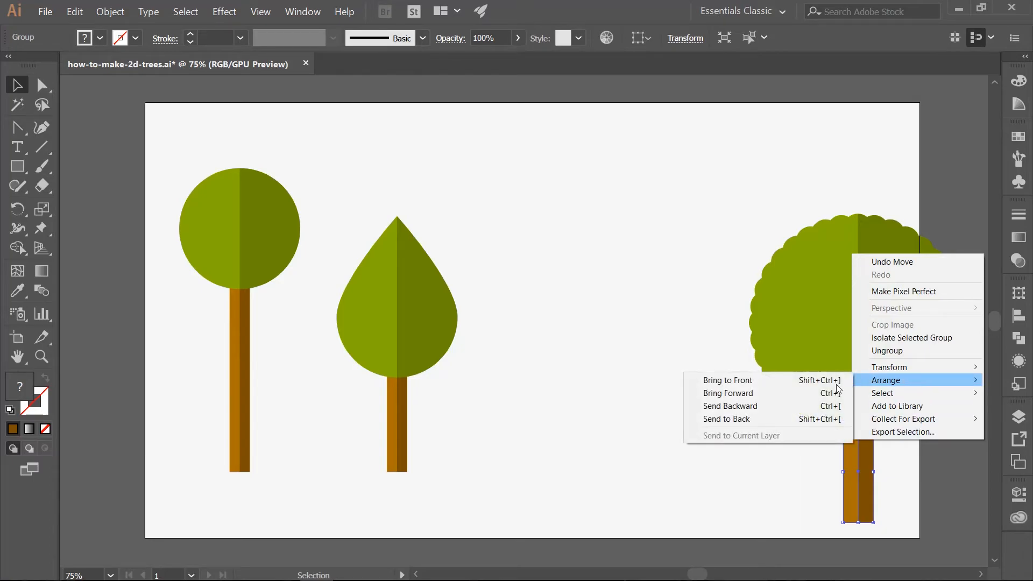
left_click(753, 406)
left_click(720, 230)
Step: Move the whole scalloped tree beside the teardrop tree, with its trunk base level with the other trunks
left_click_drag(731, 198, 909, 523)
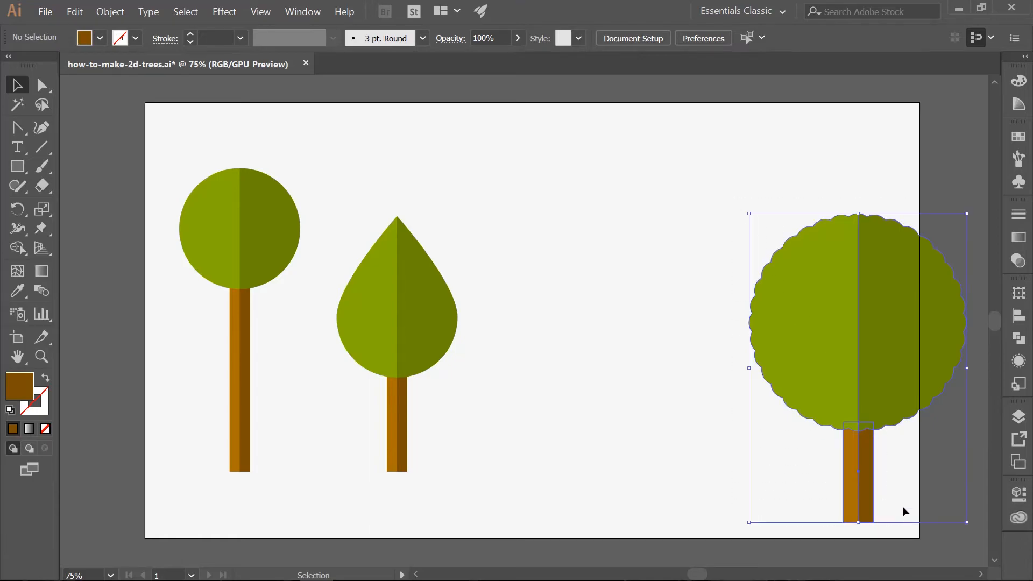
left_click_drag(847, 346, 601, 295)
key("ctrl+shift+a")
Step: Add a layer named tree 4 above the tree 3 layer
left_click(1021, 421)
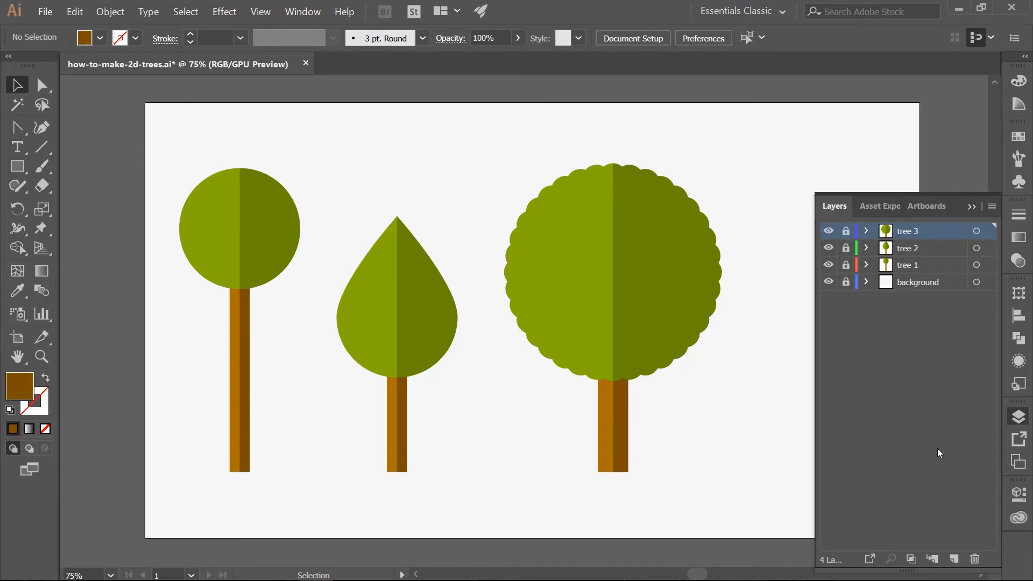
left_click(953, 560)
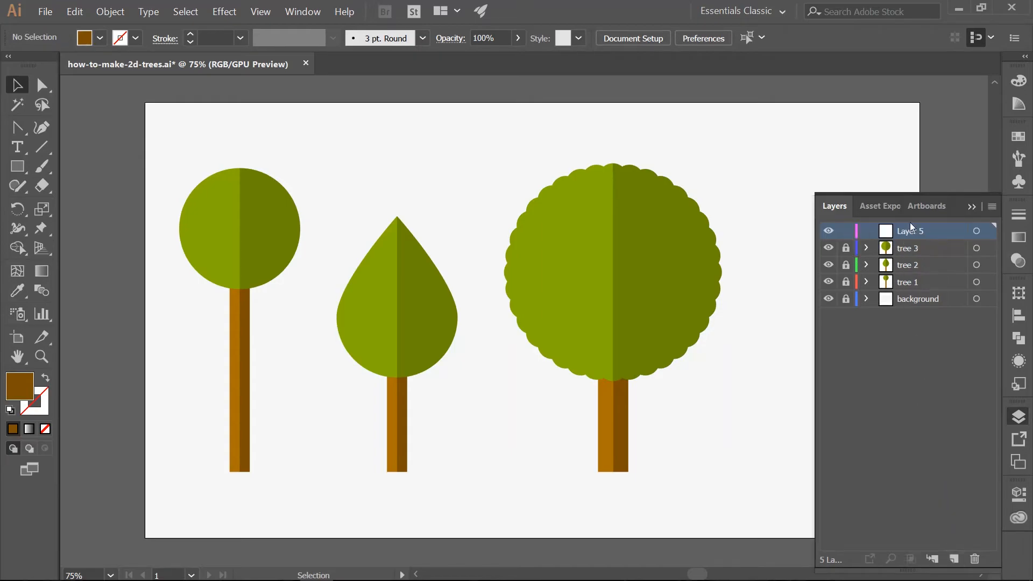
type("tree 4")
key("Return")
left_click(973, 206)
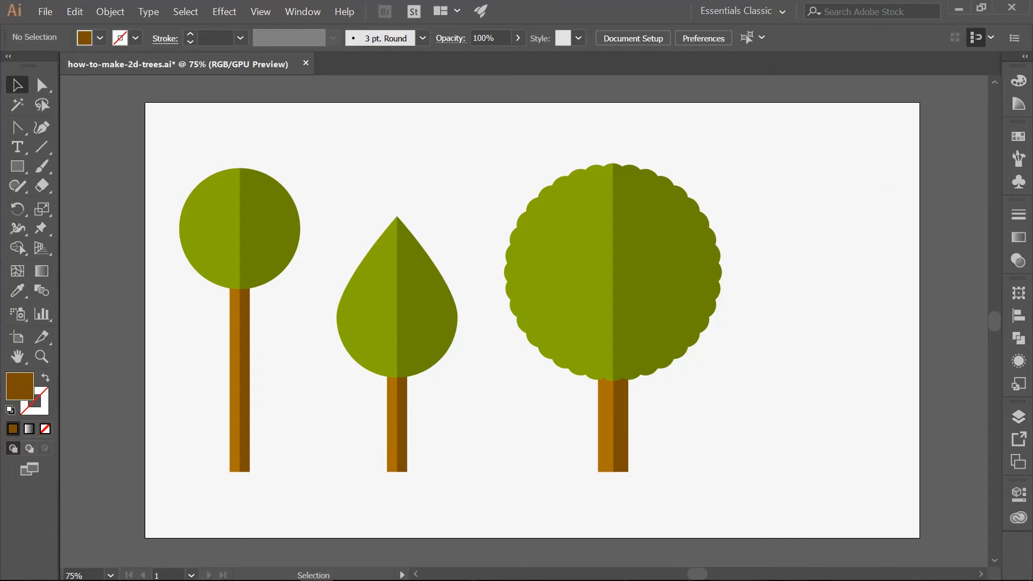
Step: Create a triangle with the Star tool using Radius 1 of 300 px, Radius 2 of 150 px and 3 points
left_click(22, 166)
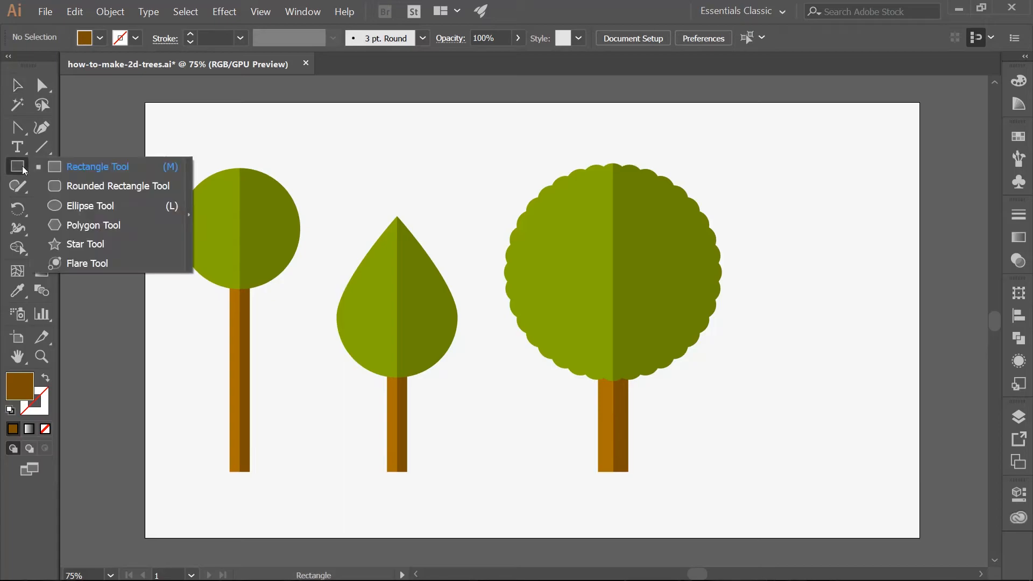
left_click(107, 242)
left_click(802, 172)
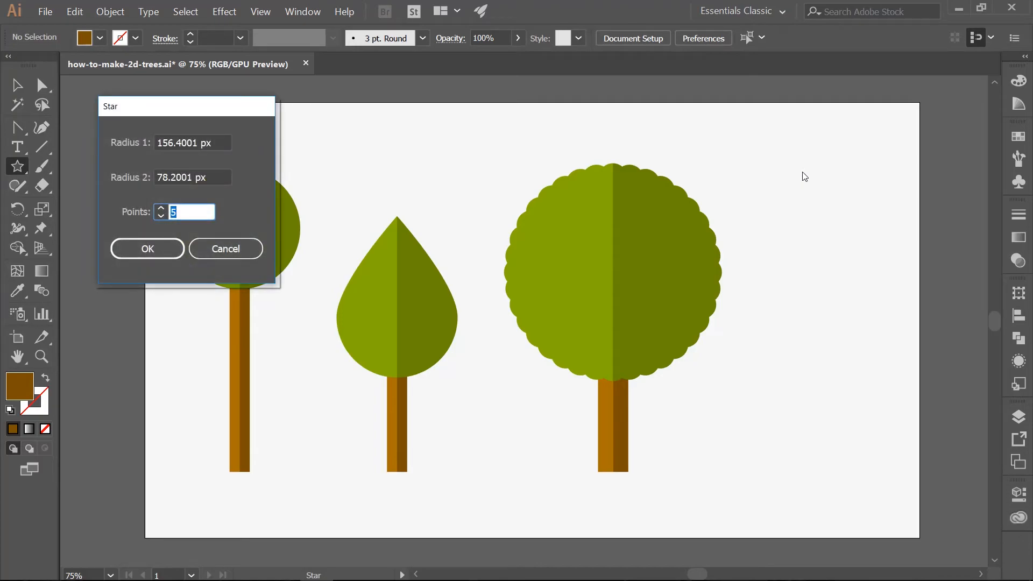
left_click(221, 142)
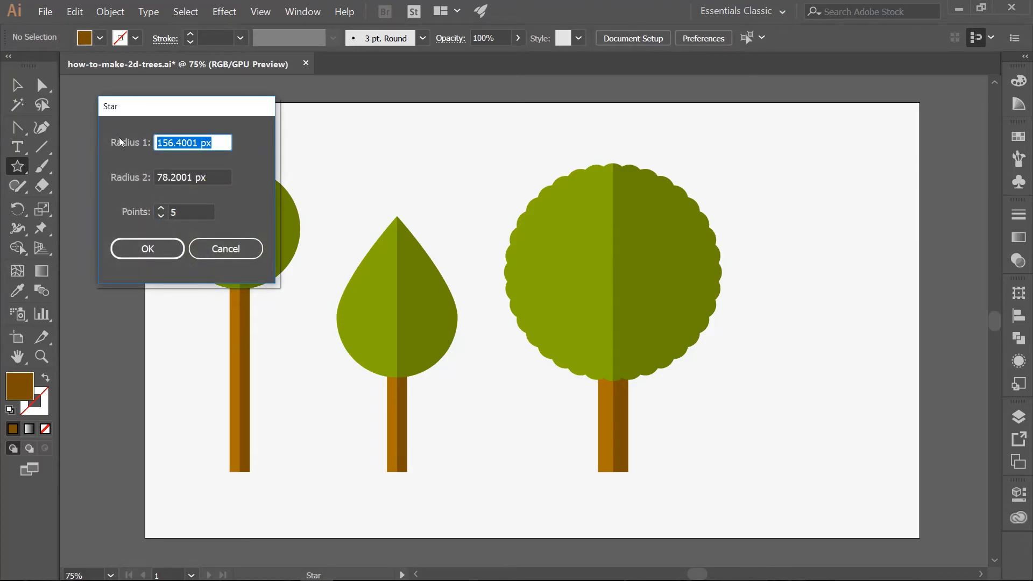
type("300")
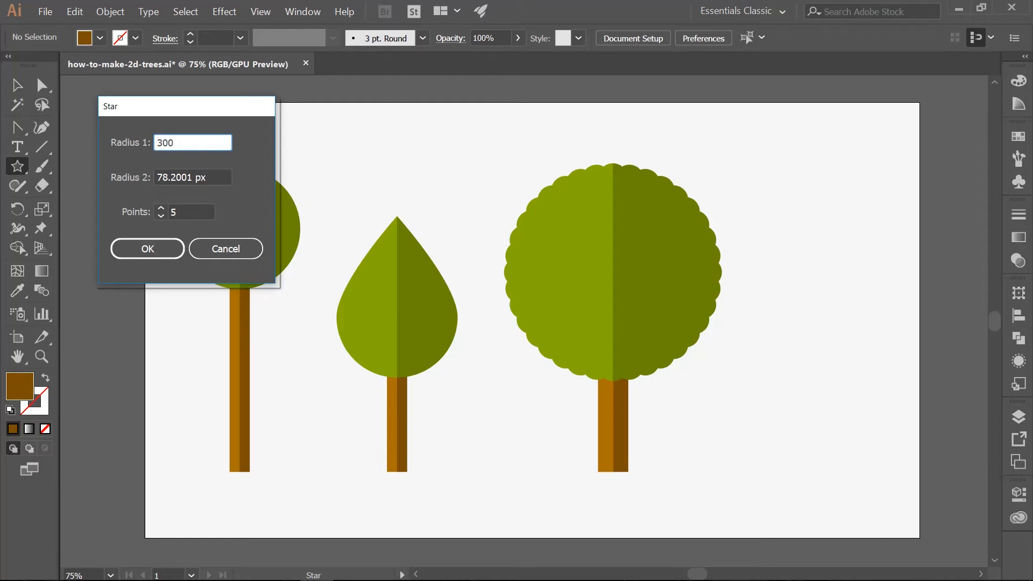
key("Tab")
type("150")
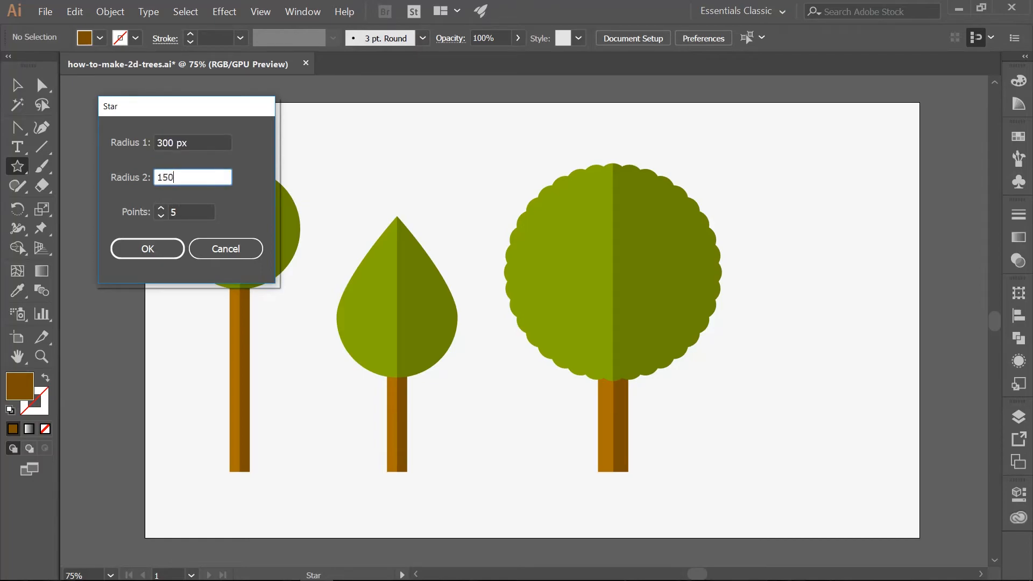
key("Tab")
type("3")
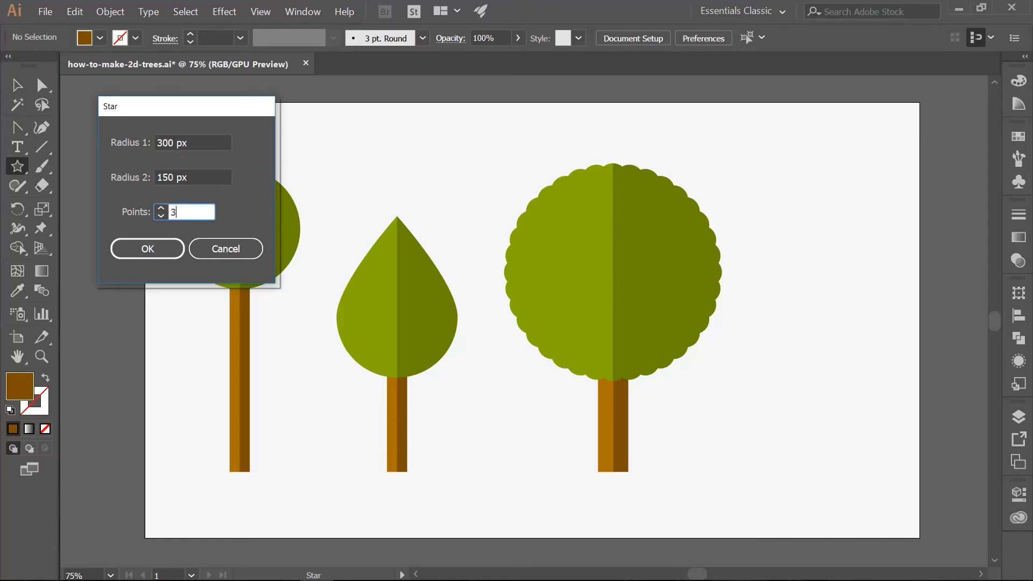
left_click(147, 248)
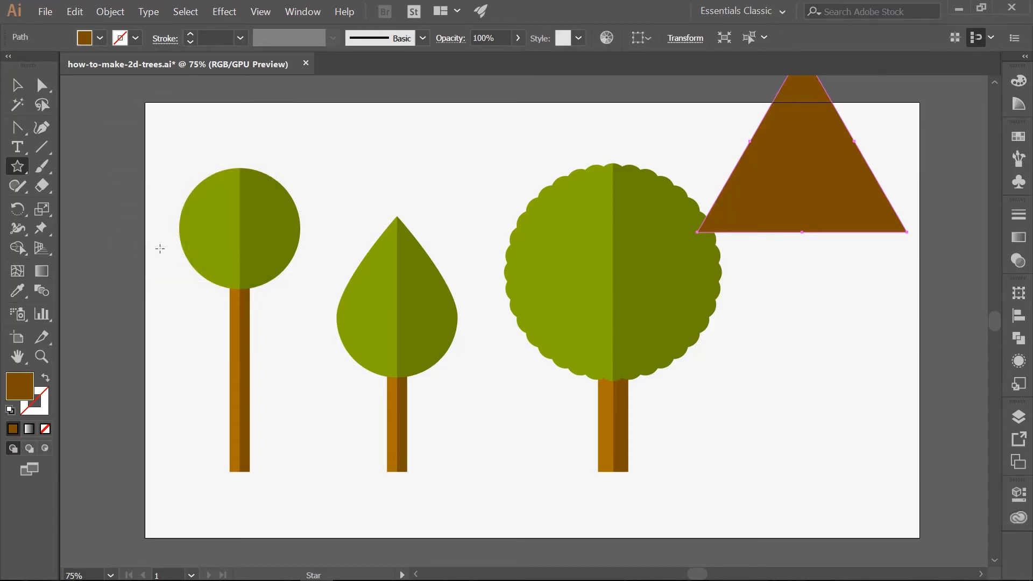
Step: Fill the triangle with green #85aa00 and move it down into the empty space beside the scalloped tree
double_click(14, 395)
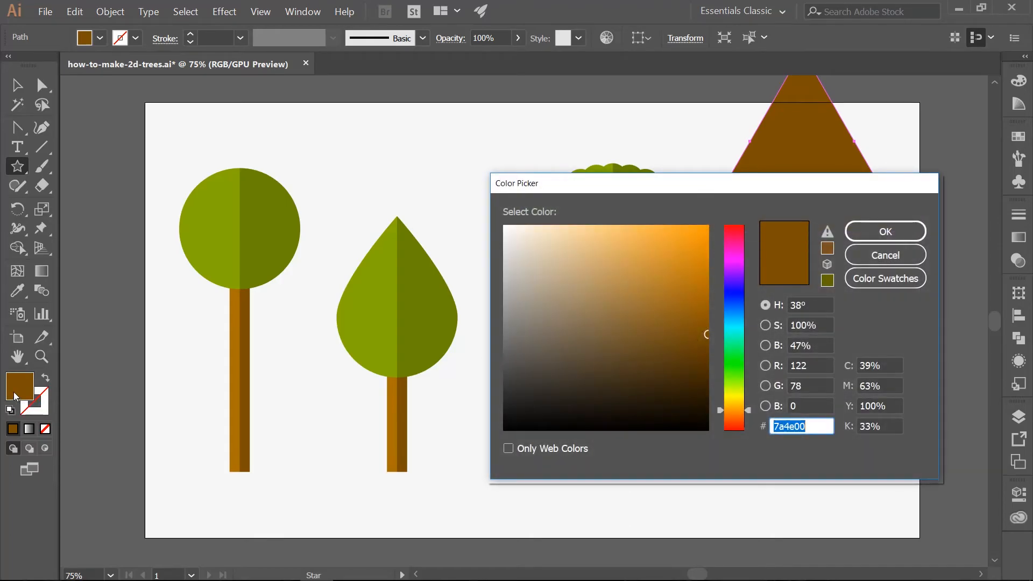
type("85aa00")
key("Return")
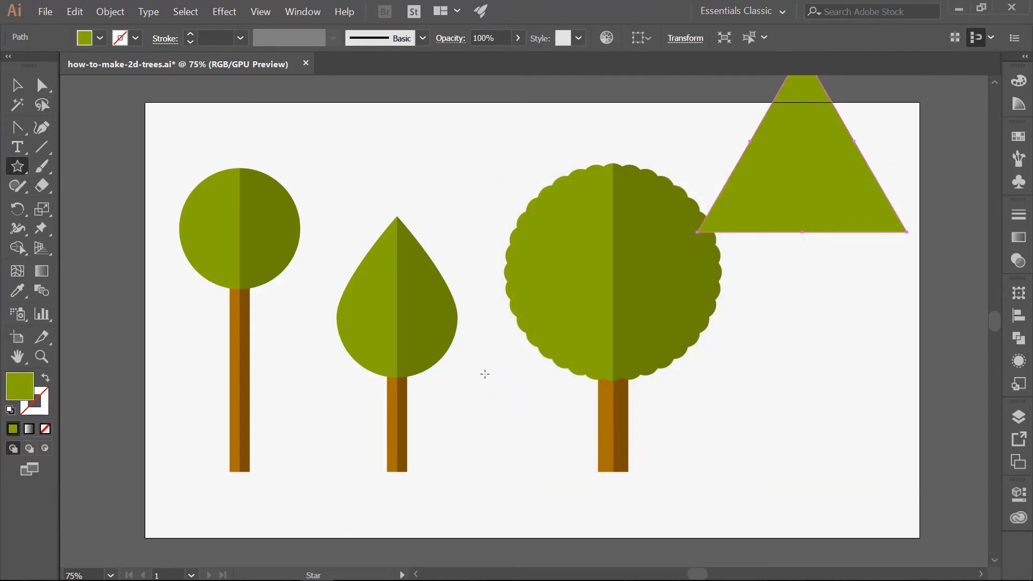
key("v")
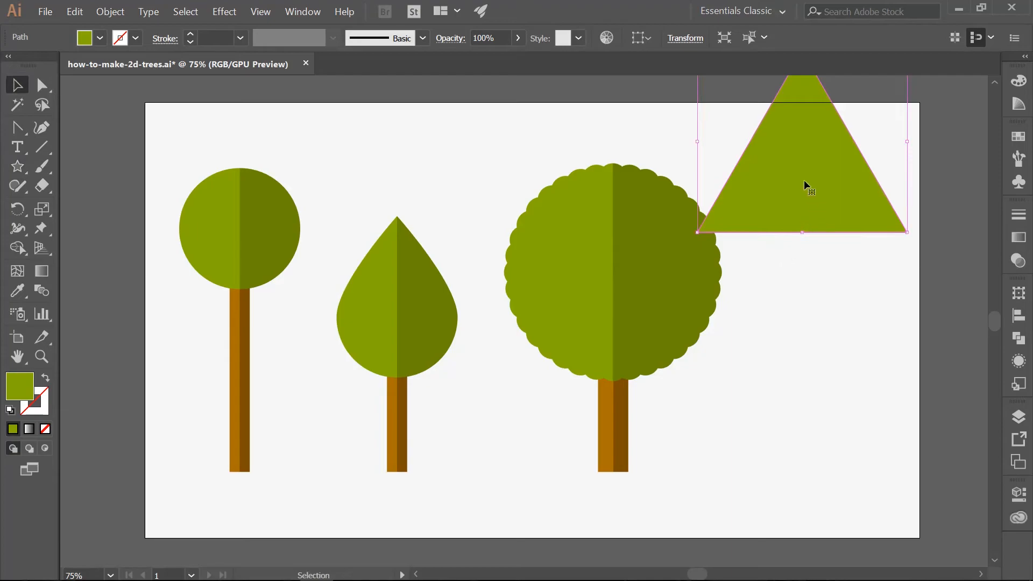
left_click_drag(803, 170, 832, 350)
Step: Paste a copy of the triangle in place in front and move it straight up to Y 314 px
key("ctrl+c")
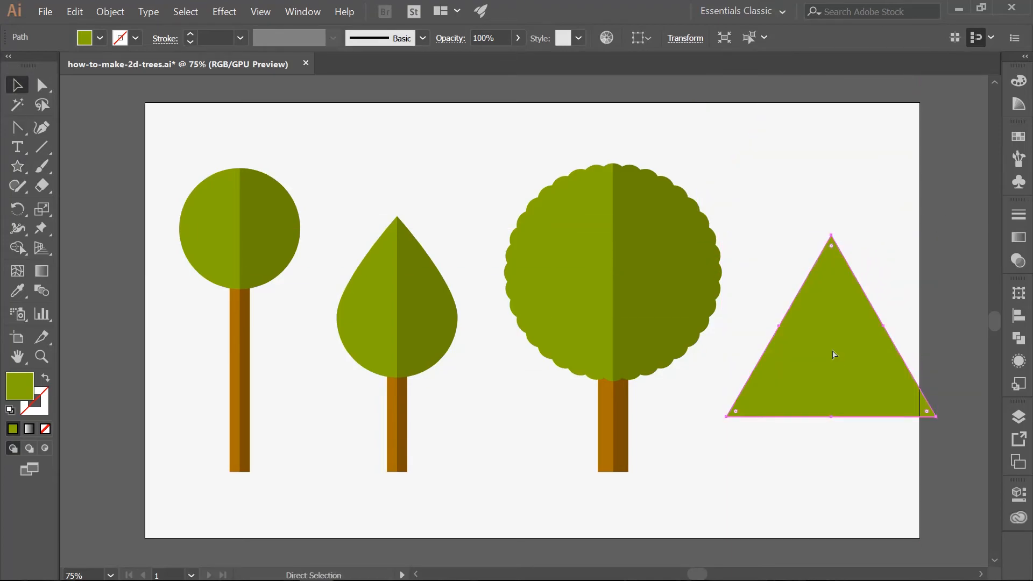
key("ctrl+f")
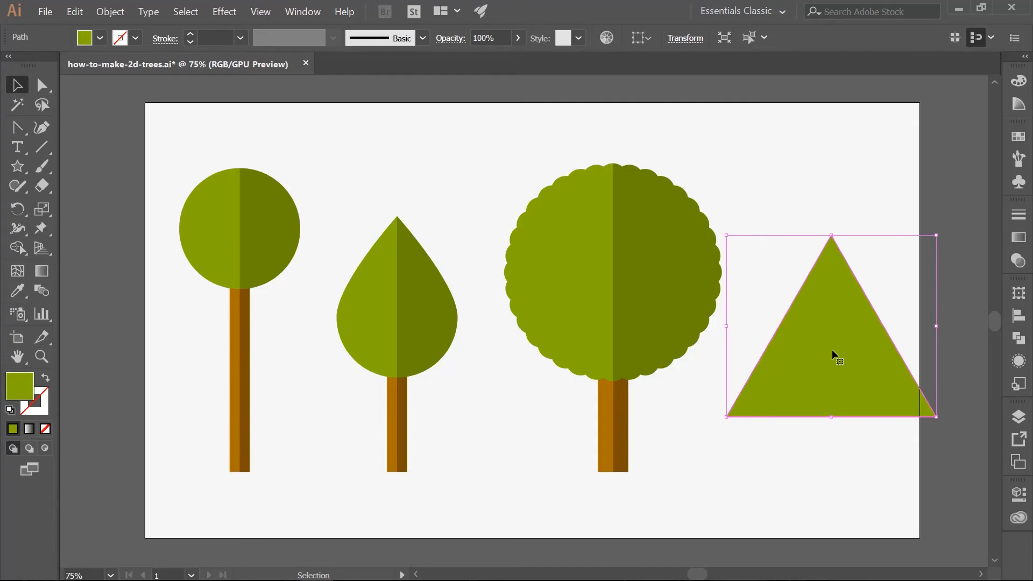
key("shift+Up")
key("shift+Up")
key("shift+Up")
key("shift+Up")
key("shift+Up")
key("shift+Up")
key("shift+Up")
key("shift+Up")
key("shift+Up")
key("shift+Up")
key("shift+Up")
key("shift+Up")
key("shift+Up")
key("shift+Up")
key("shift+Up")
key("shift+Up")
key("shift+Up")
key("shift+Up")
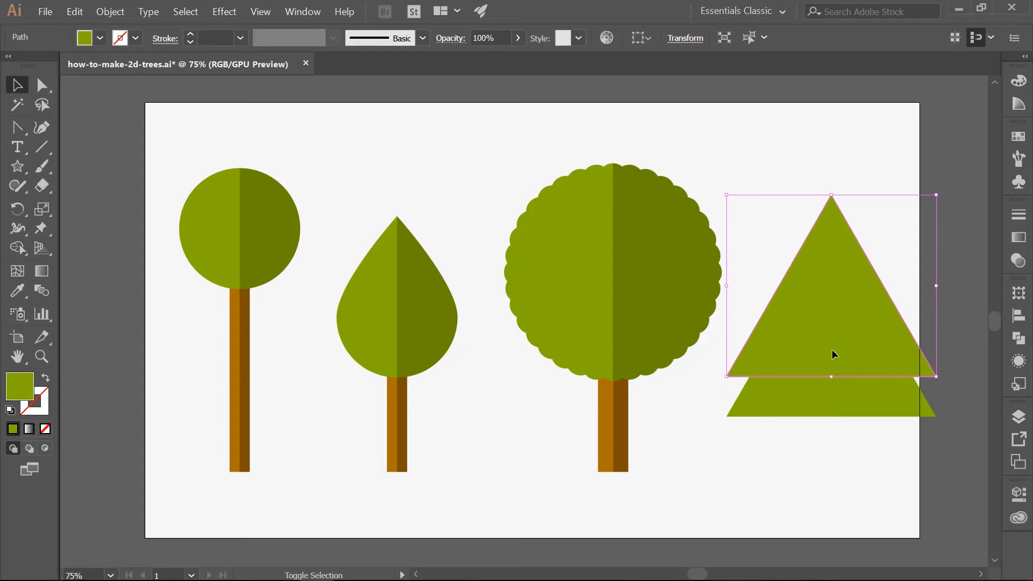
key("shift+Up")
key("shift+Up")
key("shift+Up")
key("shift+Up")
key("shift+Up")
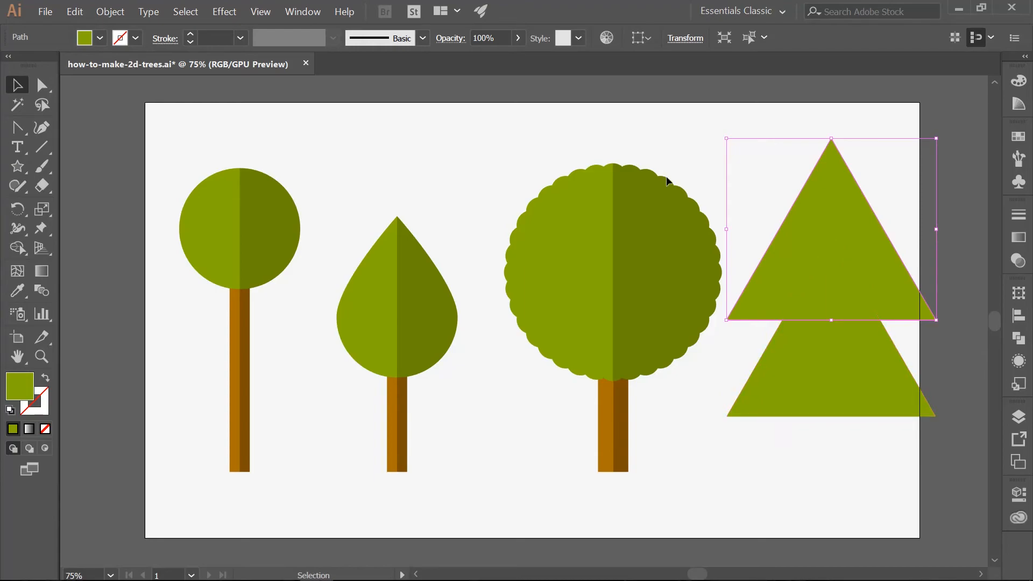
Step: Resize the upper triangle to 360 px wide and 311.769 px high
left_click(677, 38)
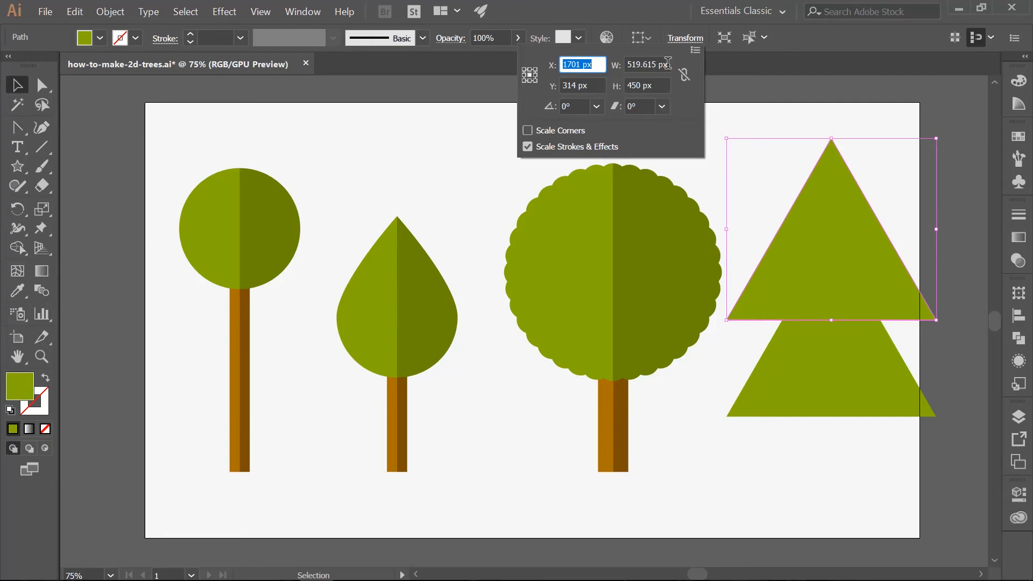
left_click(666, 64)
type("360")
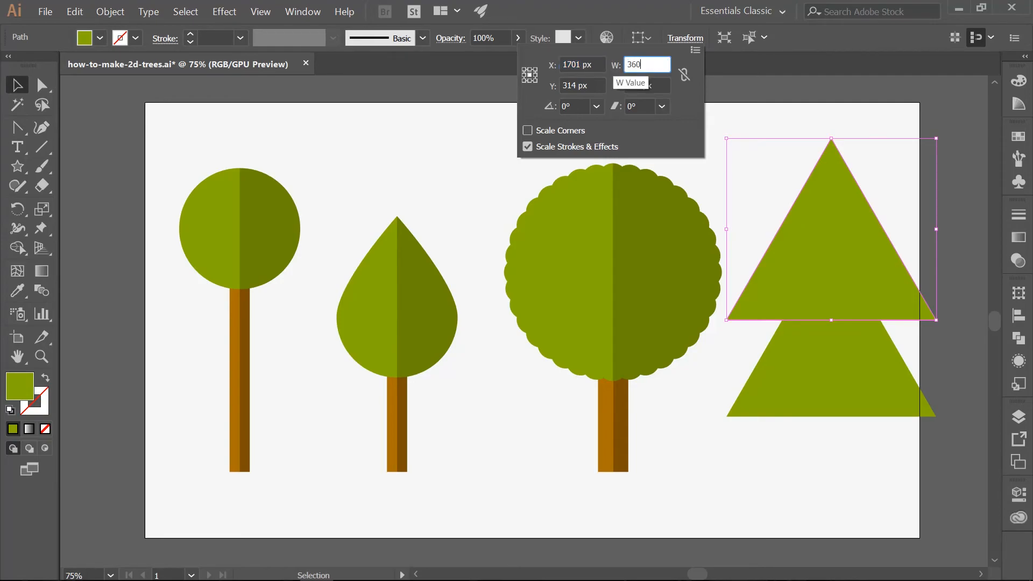
key("Tab")
type("311.769")
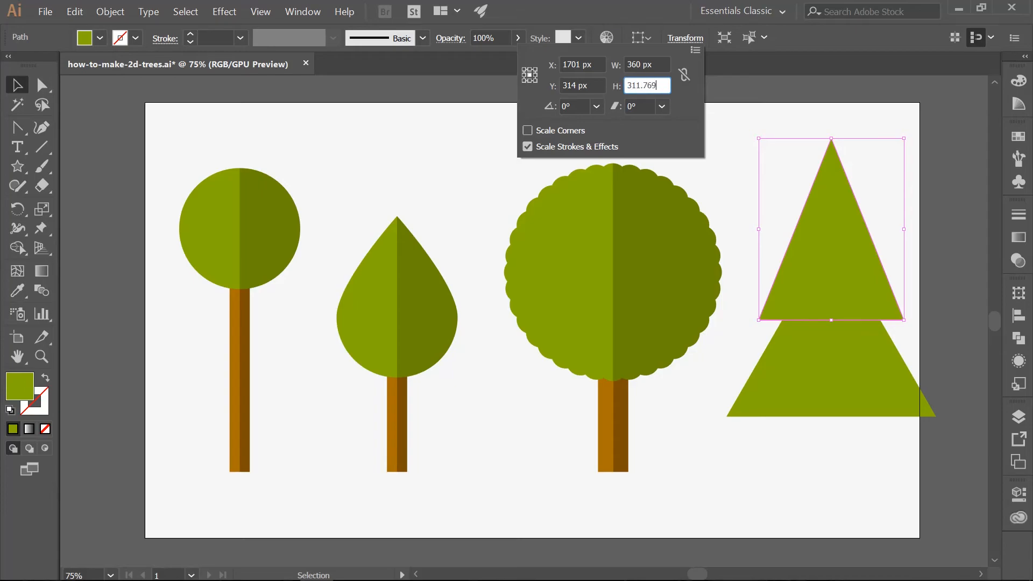
key("Return")
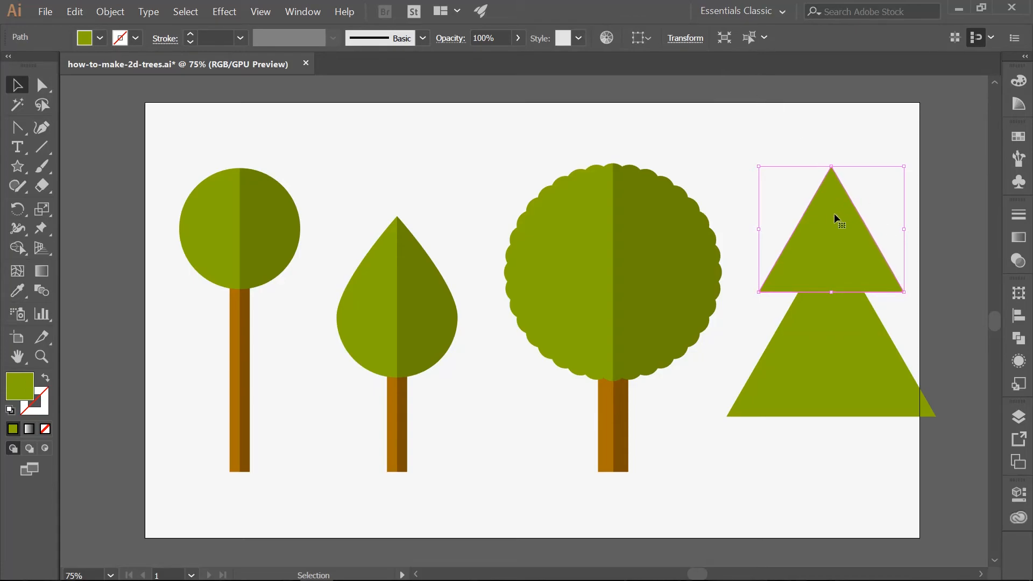
Step: Paste a copy of the smaller triangle in front and move it straight up by 160 px
key("ctrl+c")
key("ctrl+f")
key("shift+Up")
key("shift+Up")
key("shift+Up")
key("shift+Up")
key("shift+Up")
key("shift+Up")
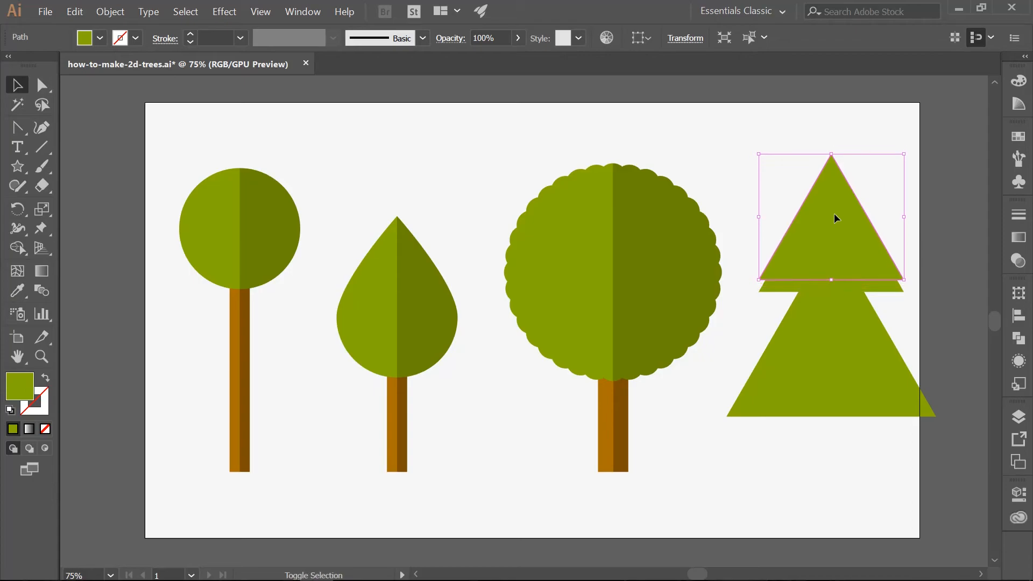
key("shift+Up")
key("shift+Up")
key("shift+Up")
key("shift+Up")
key("shift+Up")
key("shift+Up")
key("shift+Up")
key("shift+Up")
key("shift+Up")
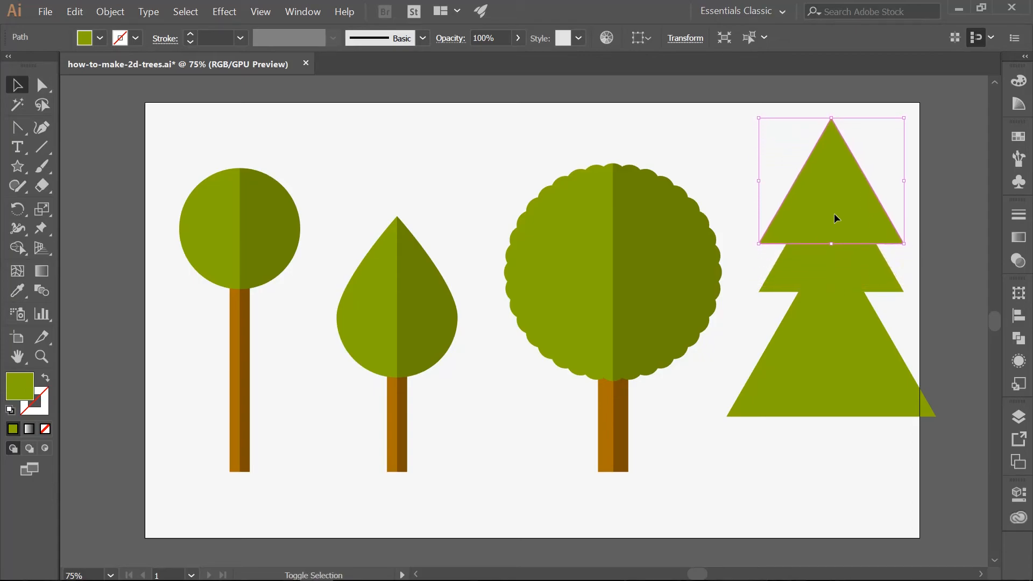
key("shift+Up")
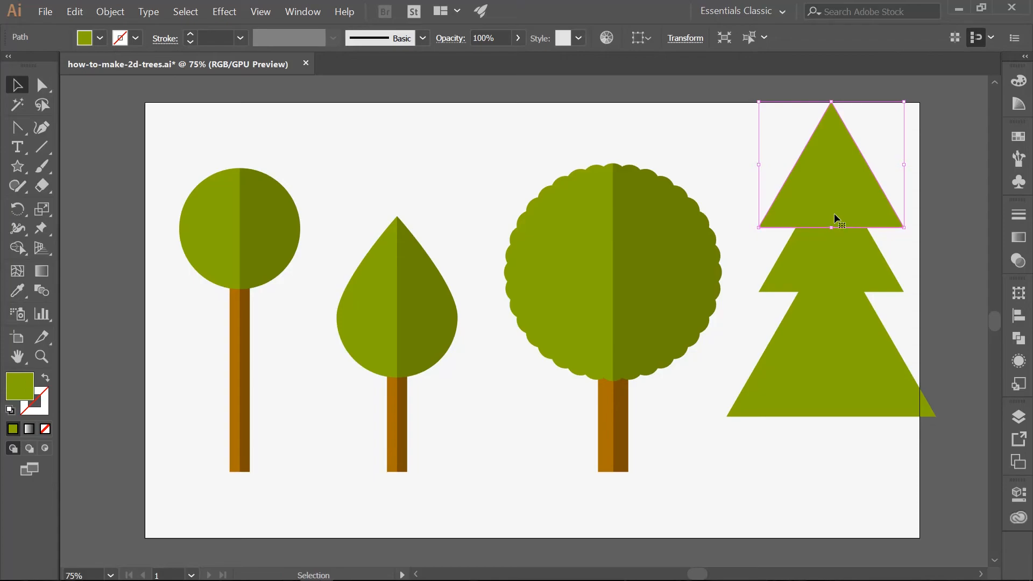
Step: Resize the topmost triangle to 250 px wide and 216.506 px high
left_click(685, 38)
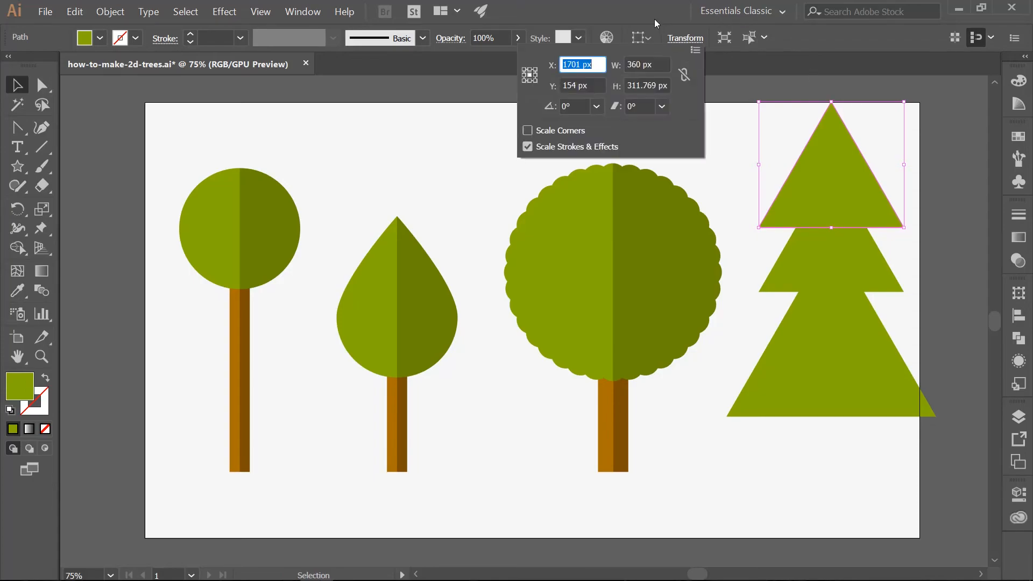
left_click(626, 68)
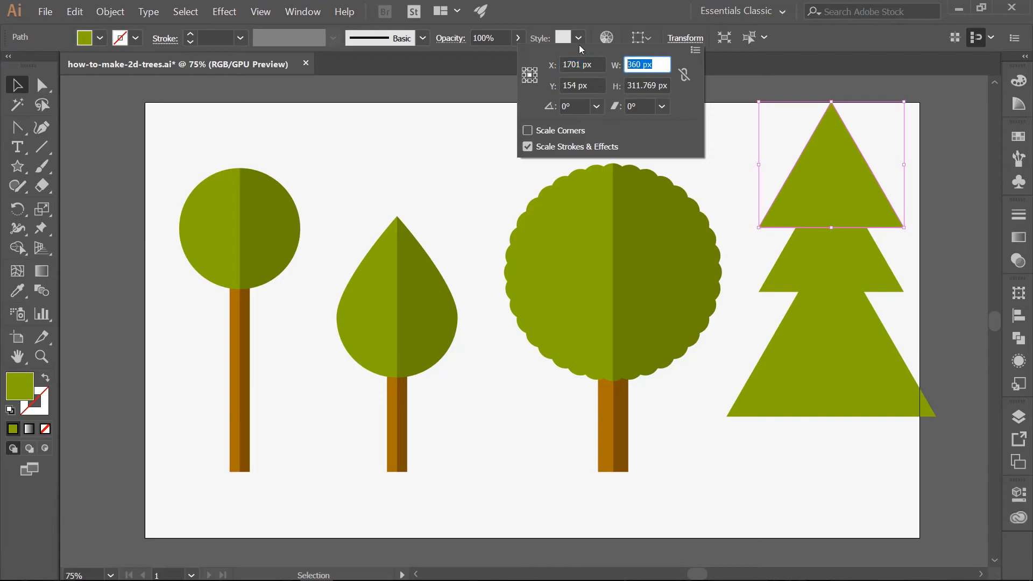
type("250")
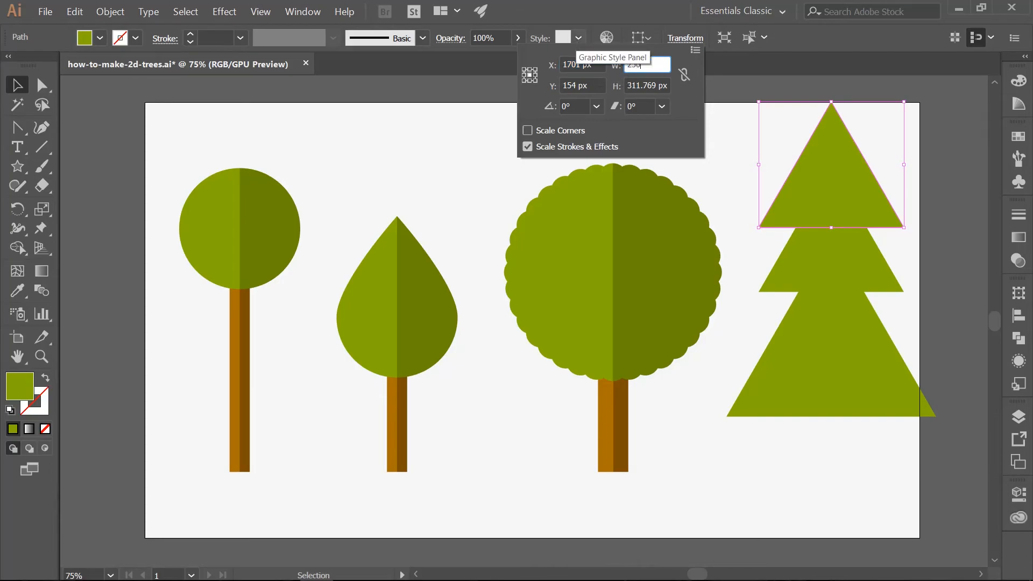
key("Tab")
type("2")
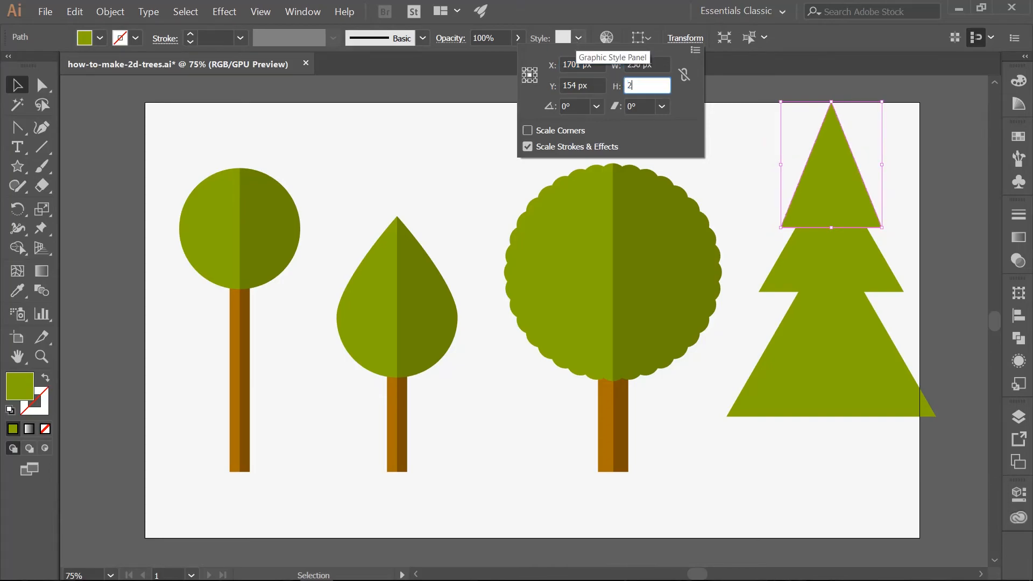
type("16.506")
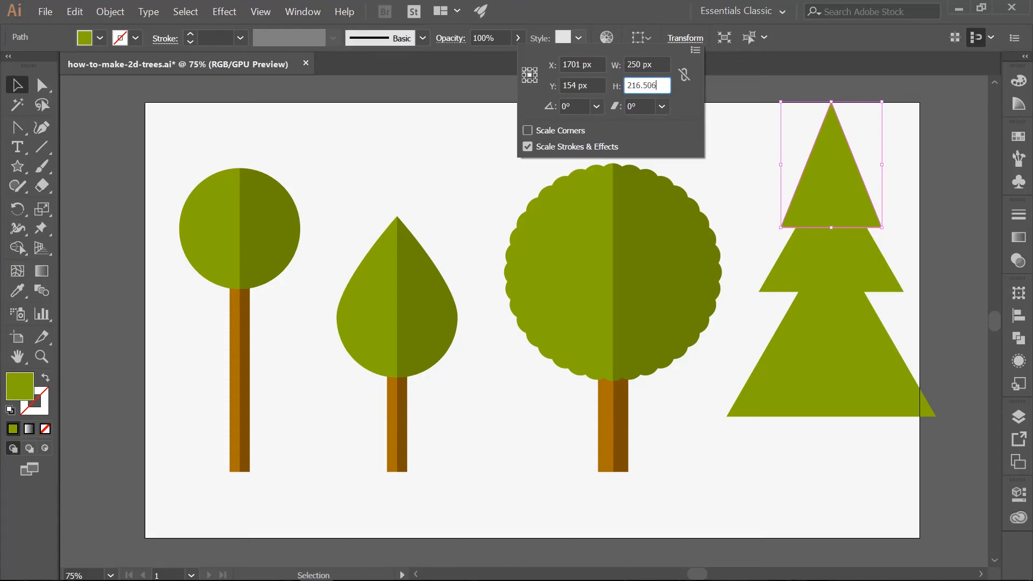
key("Return")
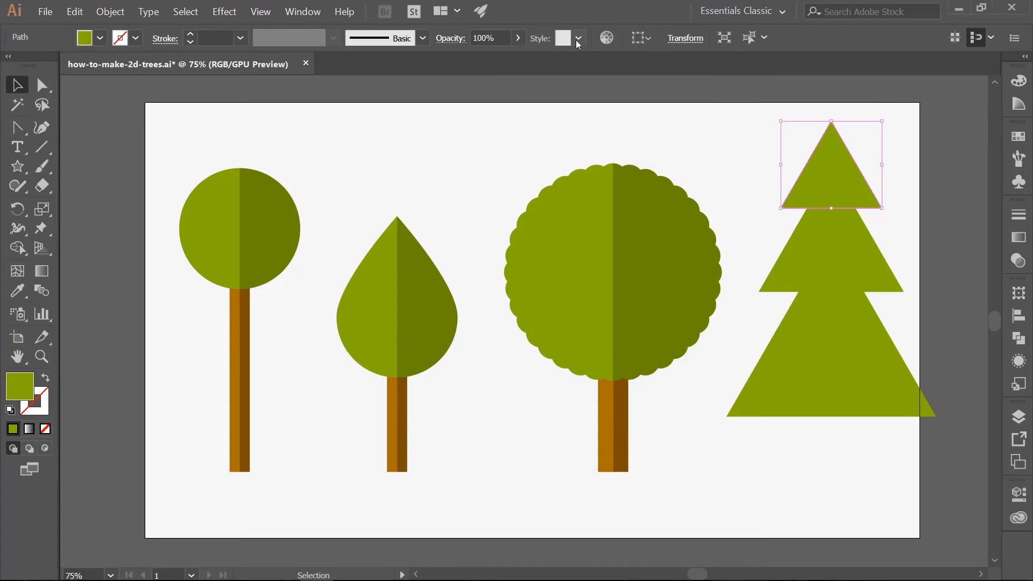
Step: Unite the fourth tree's three stacked triangles into a single crown shape
left_click_drag(739, 139, 822, 419)
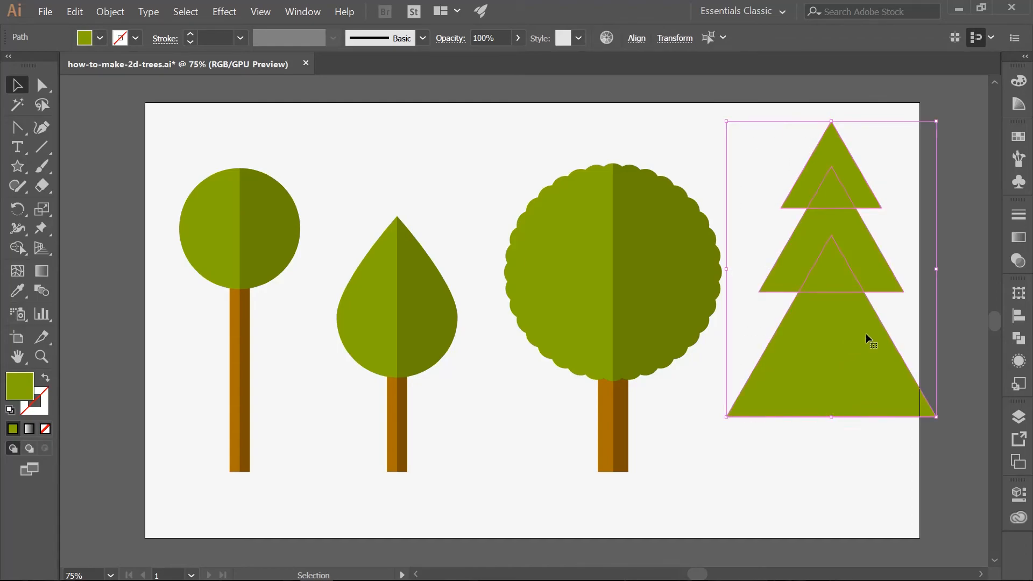
left_click(1019, 338)
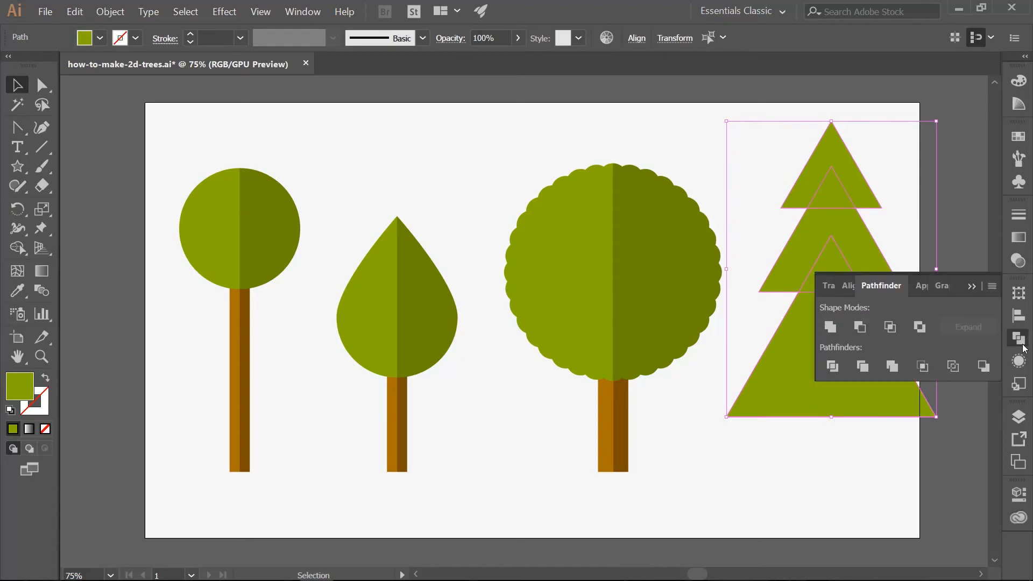
left_click(834, 329)
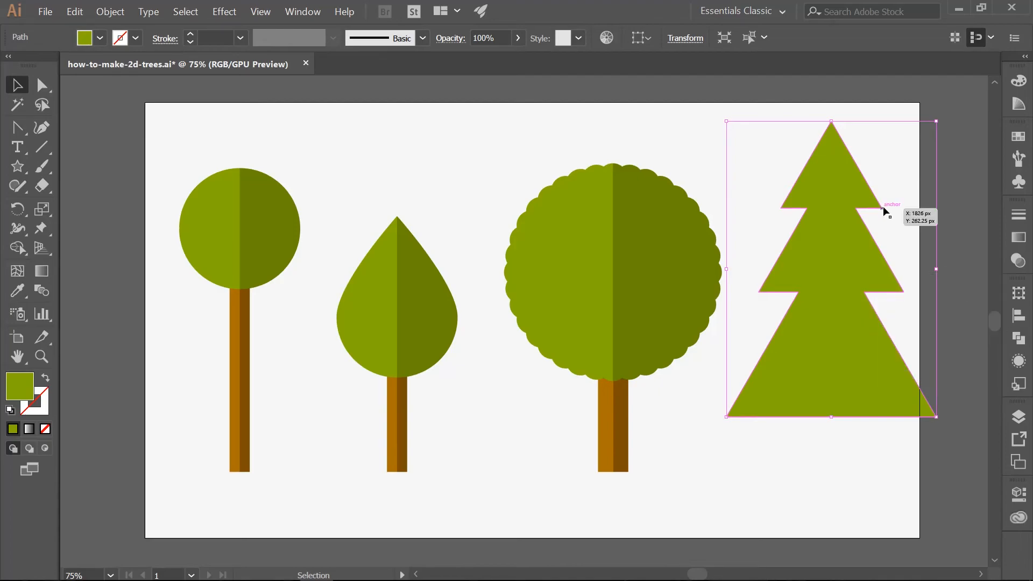
Step: Copy the united crown and paste it in place in front of the original
key("ctrl+c")
key("ctrl+f")
key("ctrl+f")
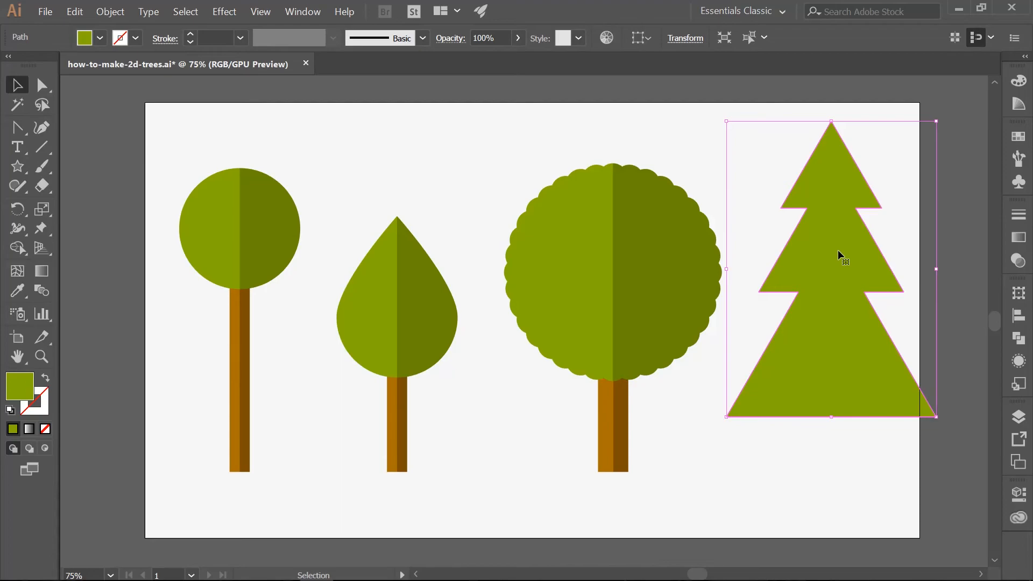
Step: Draw a rectangle covering the crown's left half and subtract it from the front crown copy with Minus Front
key("m")
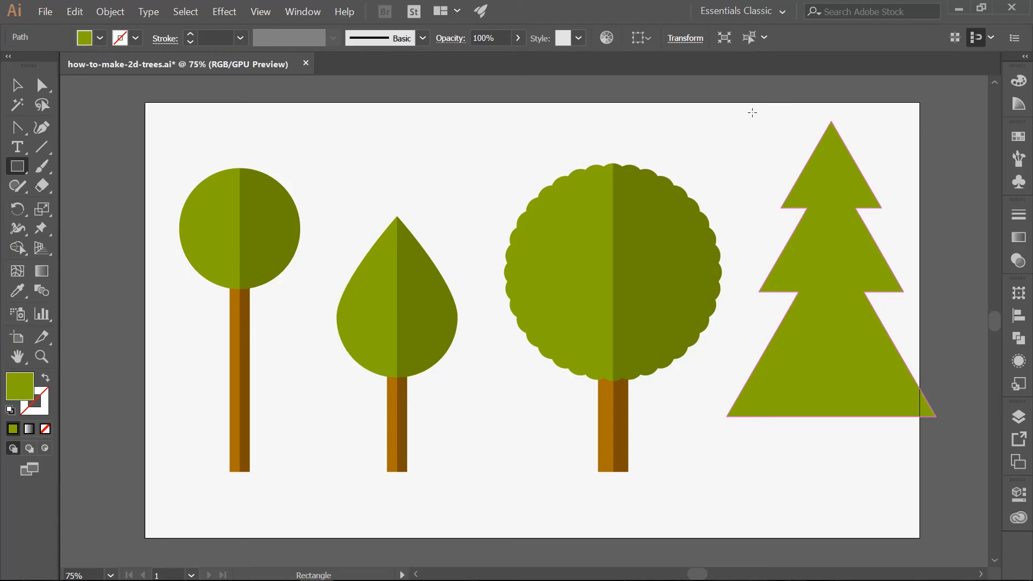
left_click_drag(752, 113, 831, 439)
left_click_drag(753, 276, 727, 286)
key("v")
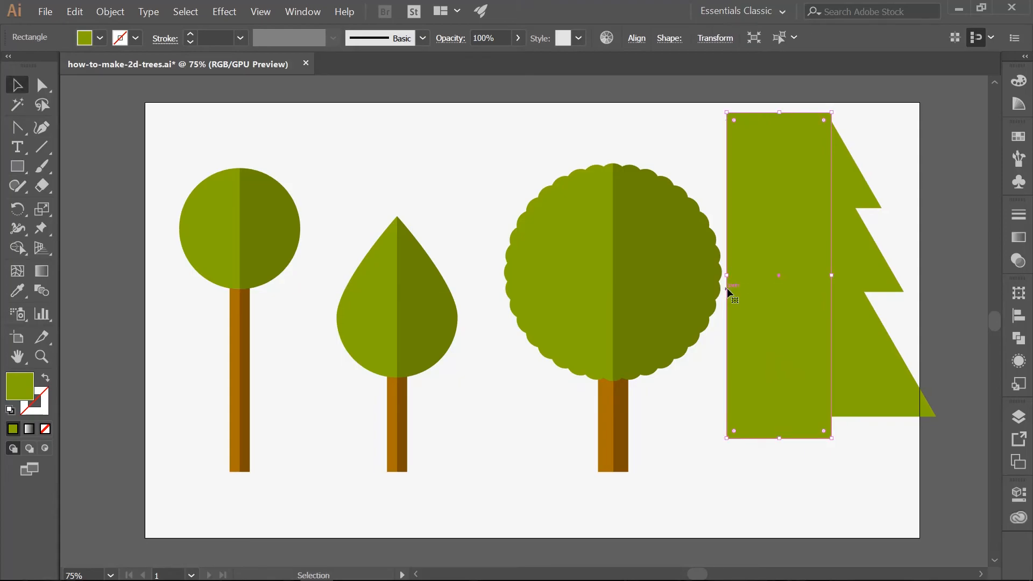
left_click(857, 254, "shift")
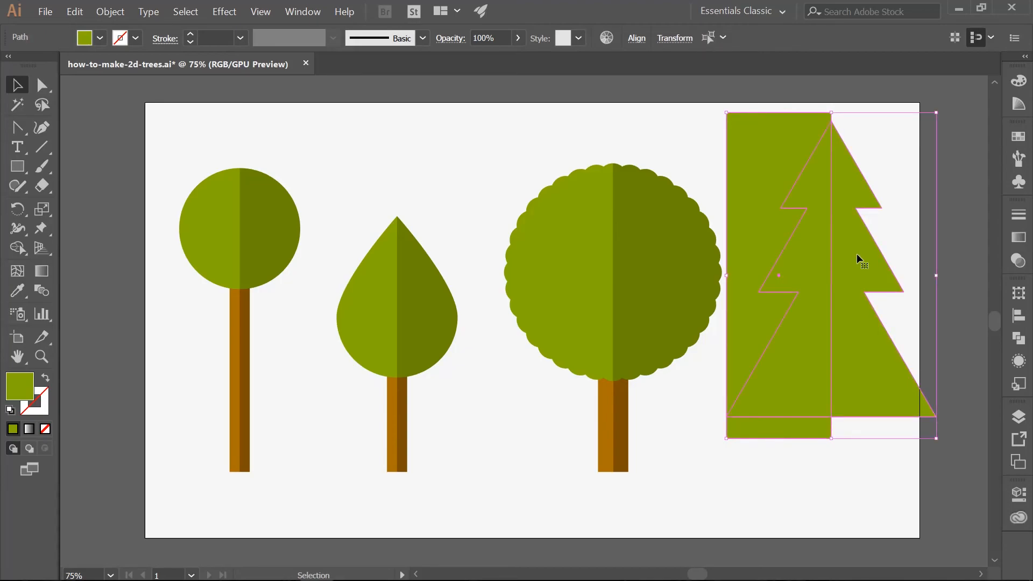
left_click(1018, 339)
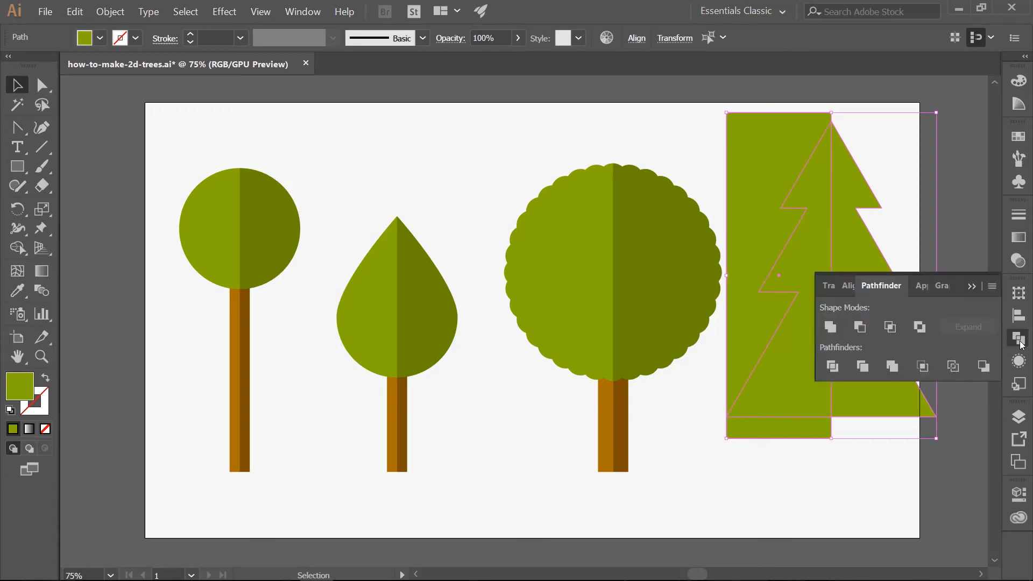
left_click(859, 331)
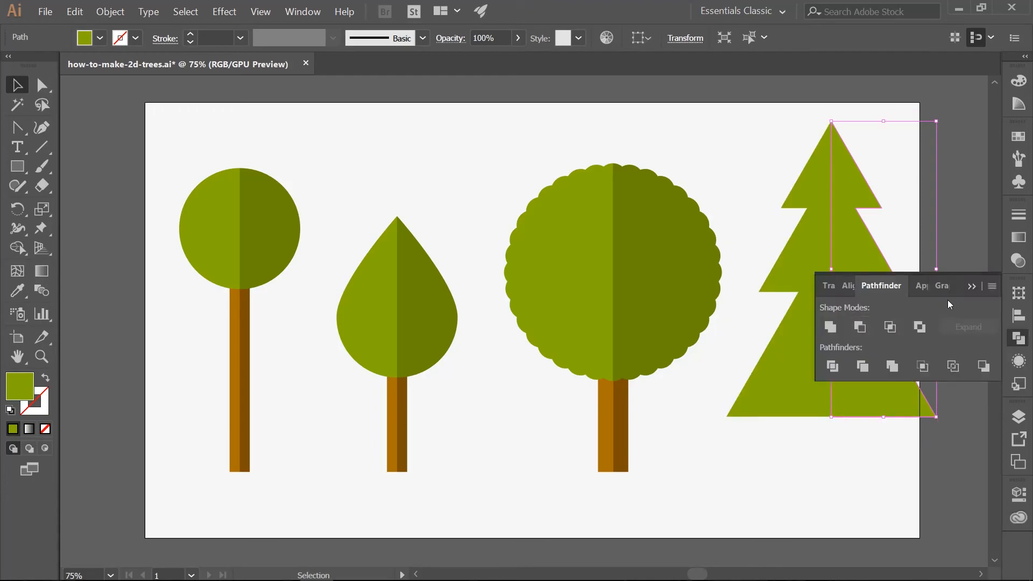
left_click(971, 290)
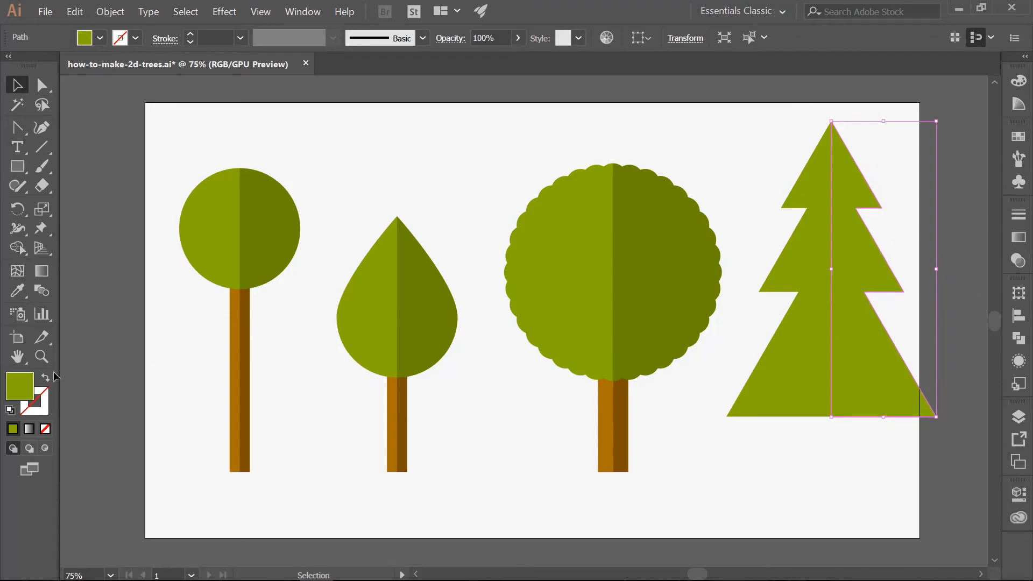
Step: Fill the right half of the triangular crown with dark green 6b8400
double_click(17, 390)
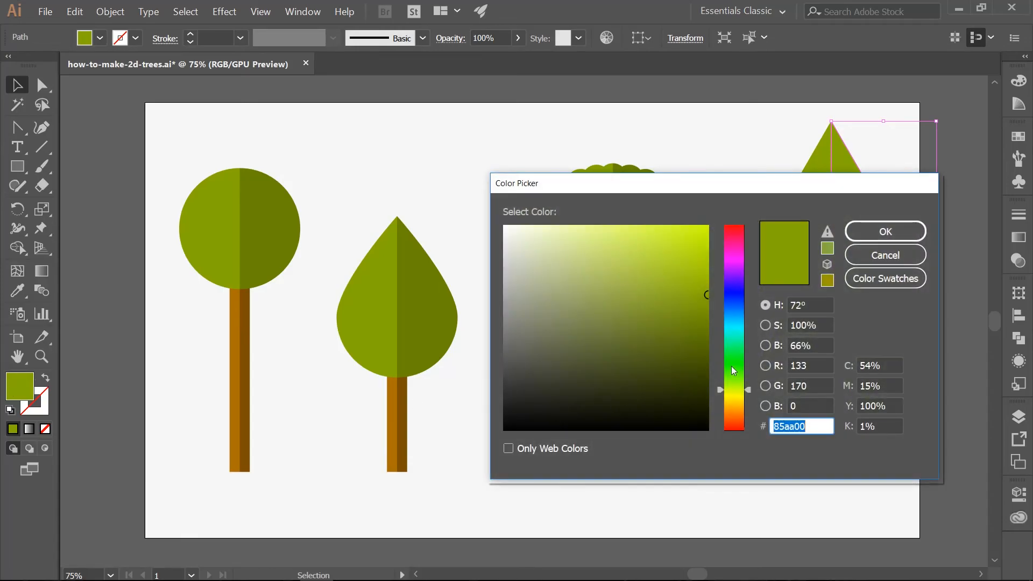
type("6b8400")
key("Return")
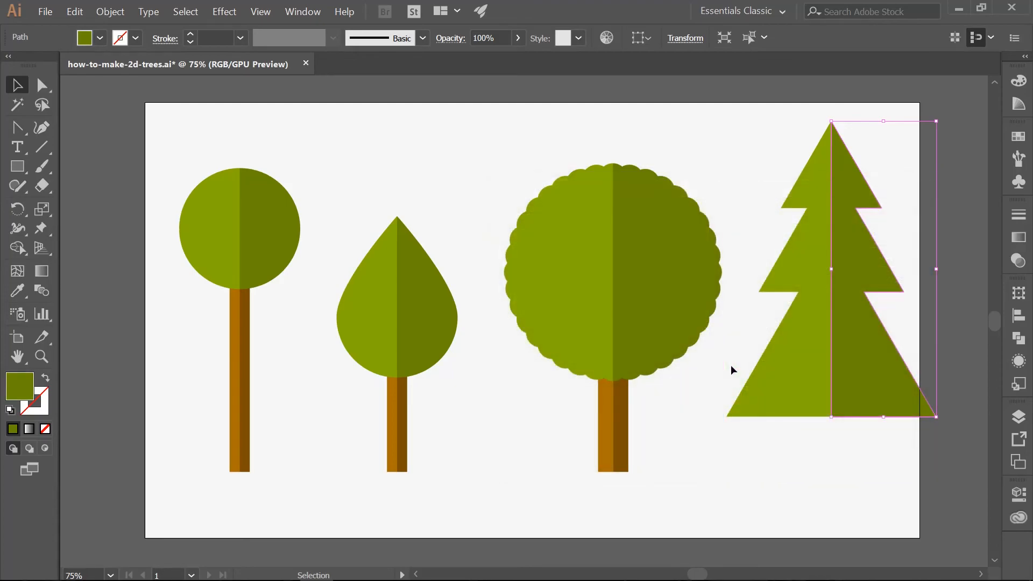
Step: Group the light and dark parts of the triangular crown and deselect the group
left_click_drag(779, 112, 890, 432)
left_click(112, 13)
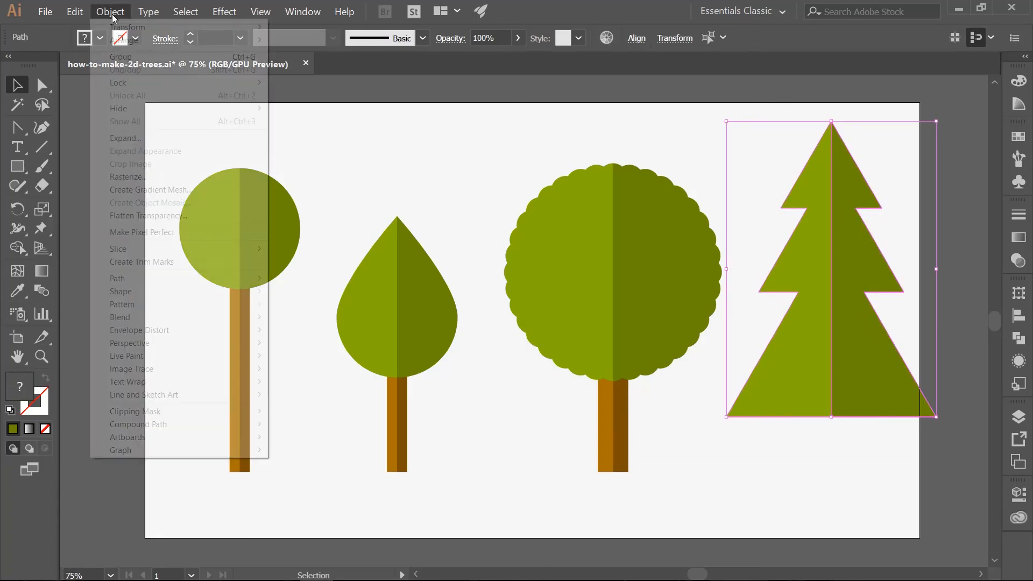
left_click(120, 57)
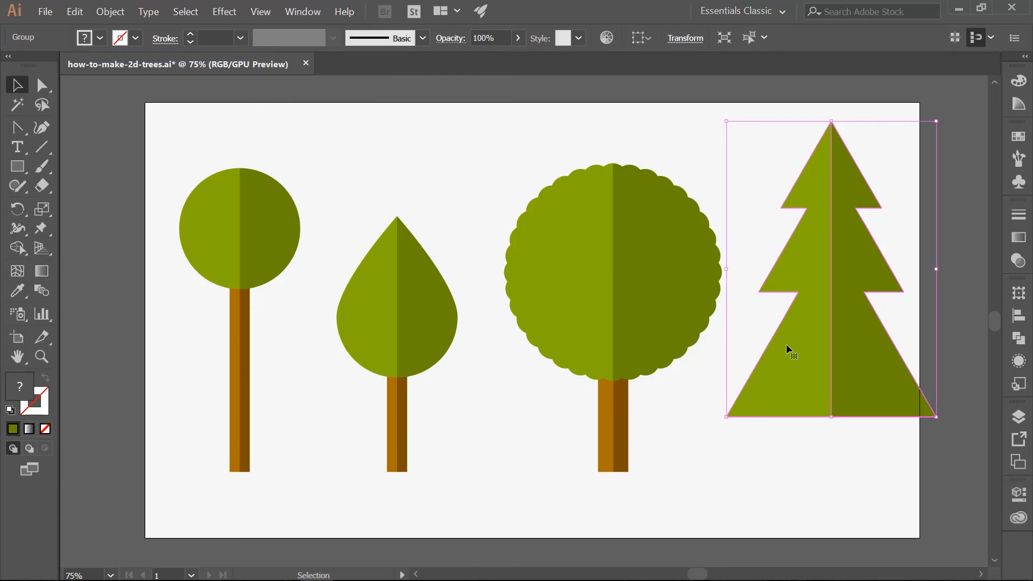
left_click(737, 437)
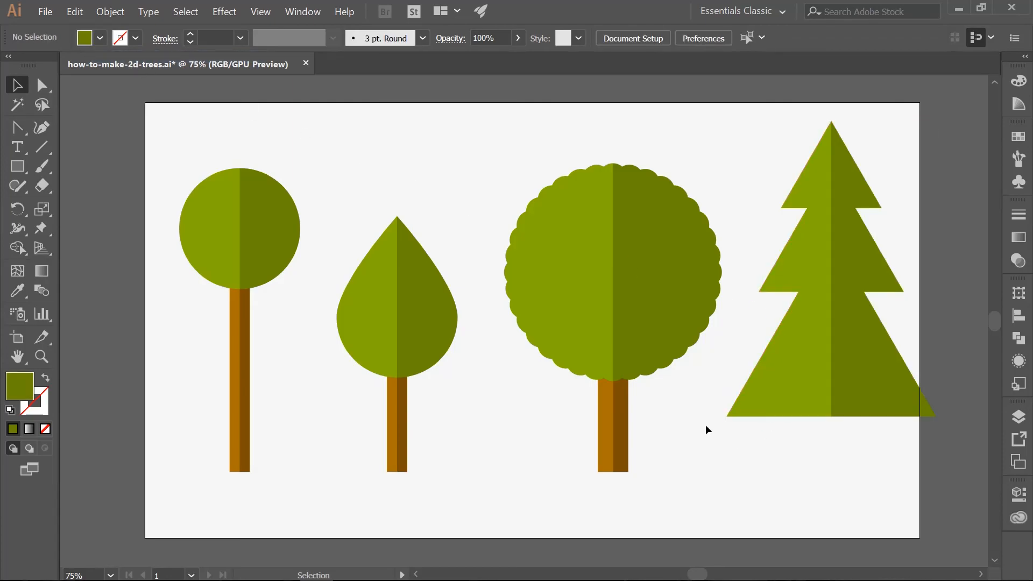
Step: Create a 75 by 150 px trunk rectangle below the left corner of the triangular crown
key("m")
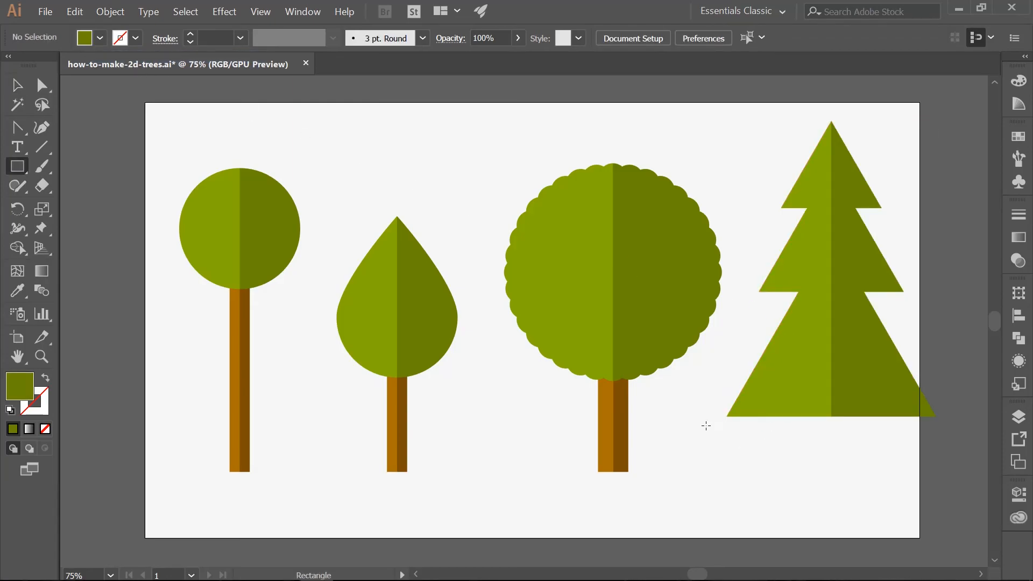
left_click(706, 425)
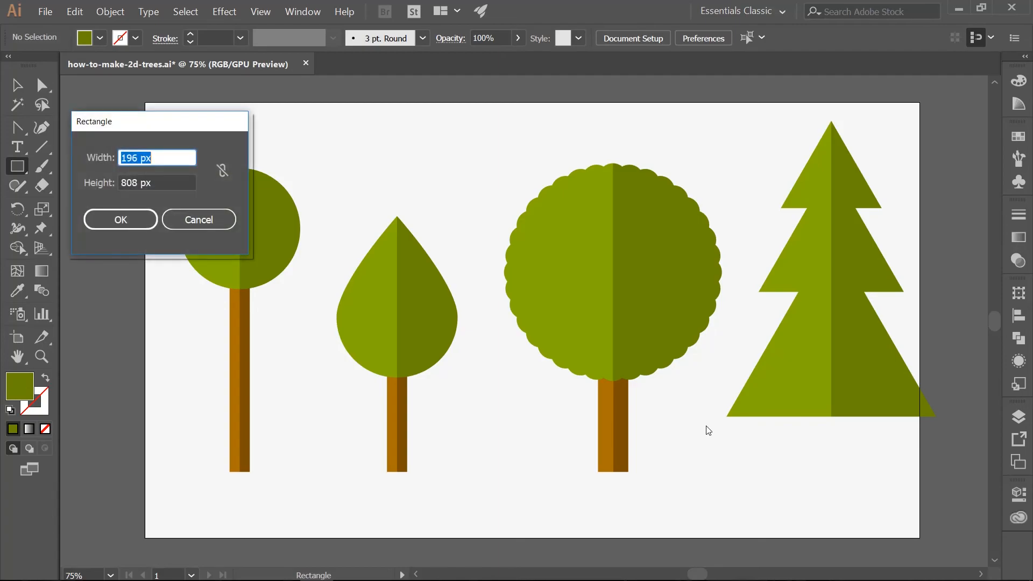
type("75")
key("Tab")
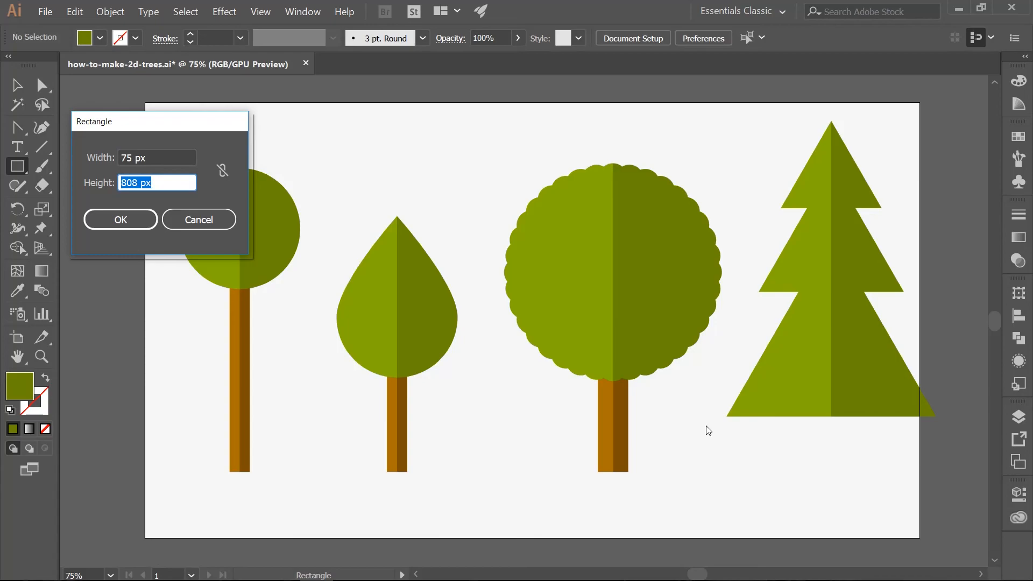
type("150")
key("Return")
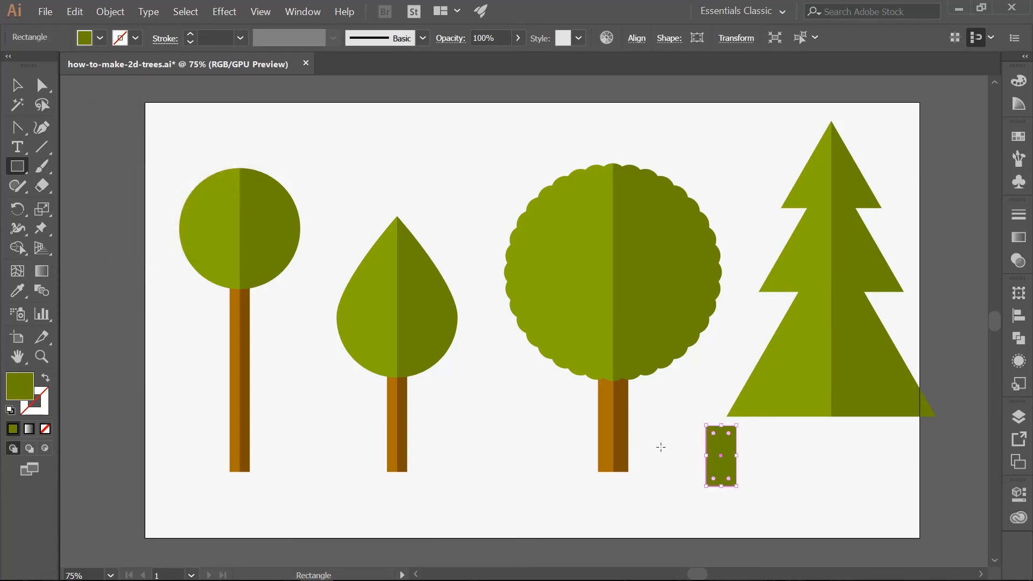
Step: Fill the new trunk rectangle with brown a87000
double_click(23, 395)
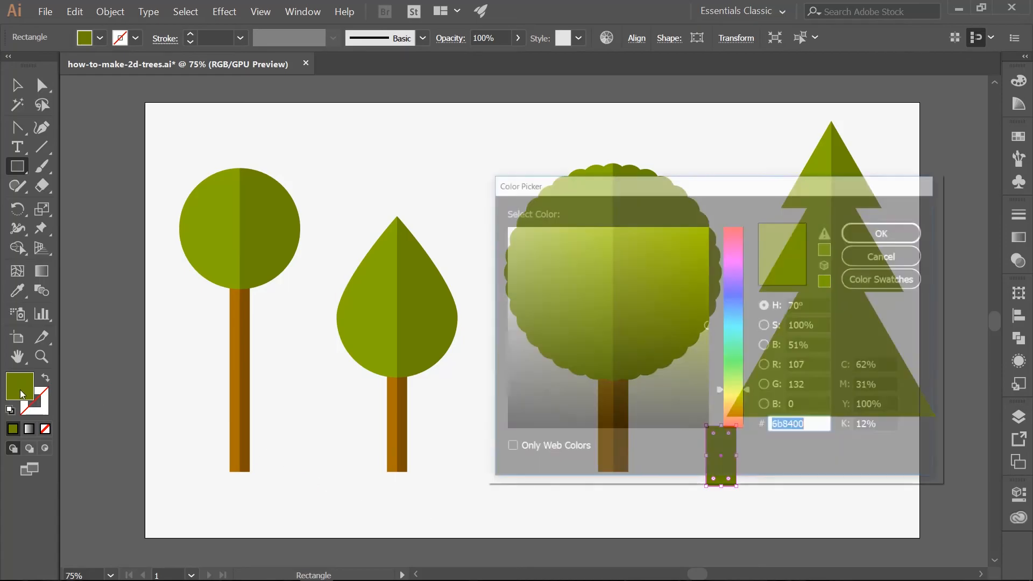
type("a")
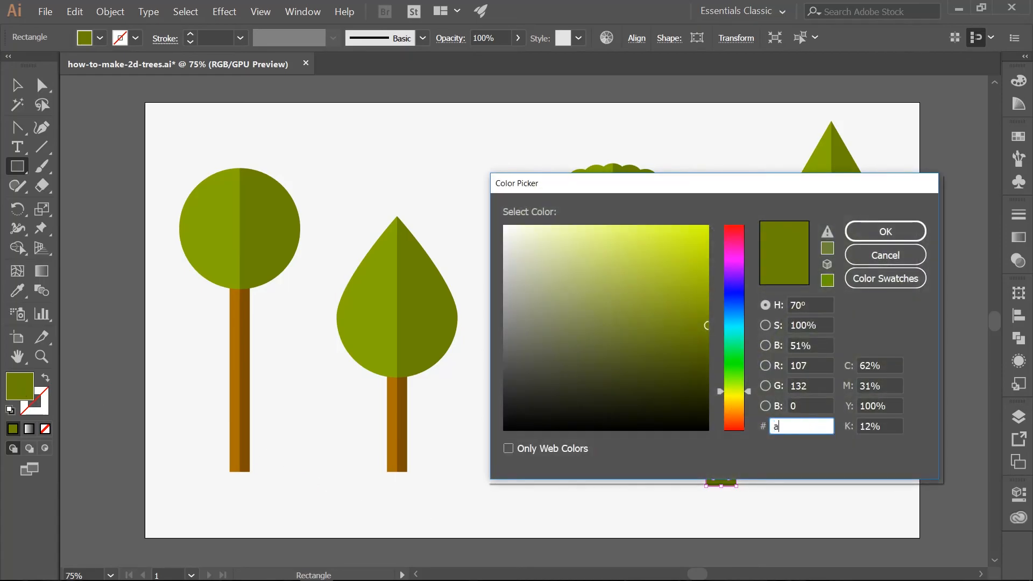
type("87000")
key("Return")
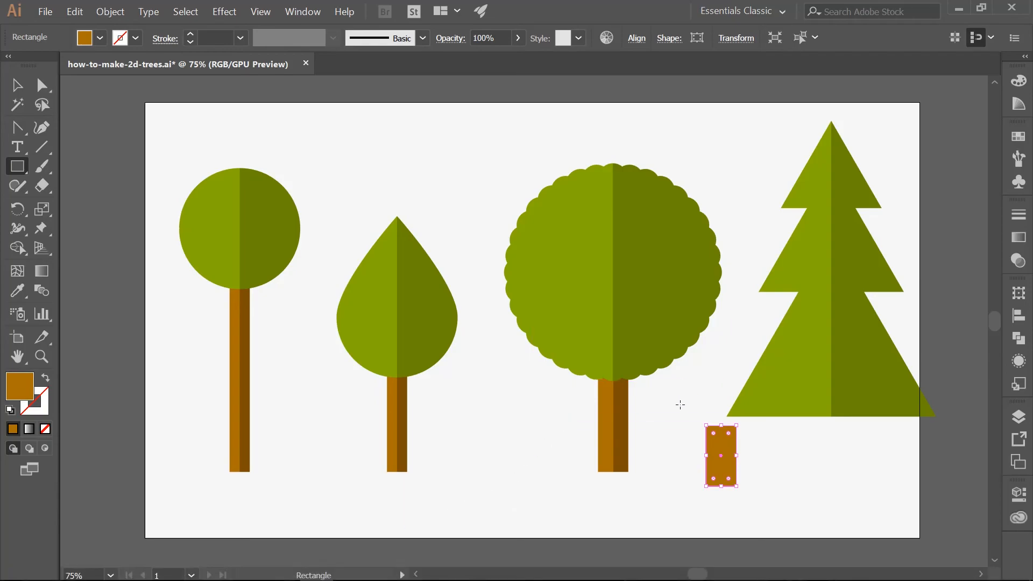
Step: Draw a rectangle over the trunk's left half and subtract it from the front trunk copy with Minus Front
left_click_drag(680, 405, 721, 497)
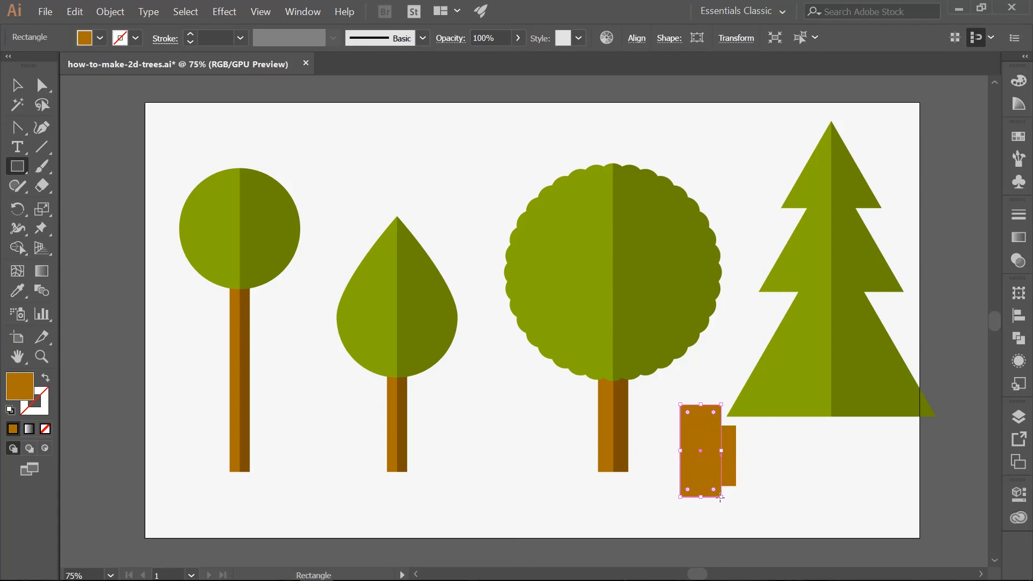
key("v")
left_click(732, 458, "shift")
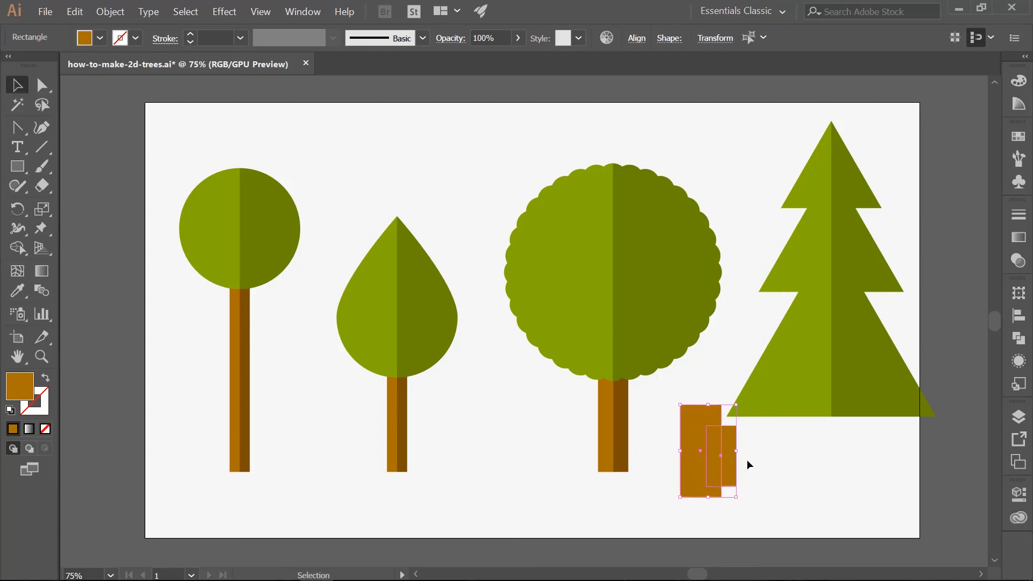
left_click(1020, 340)
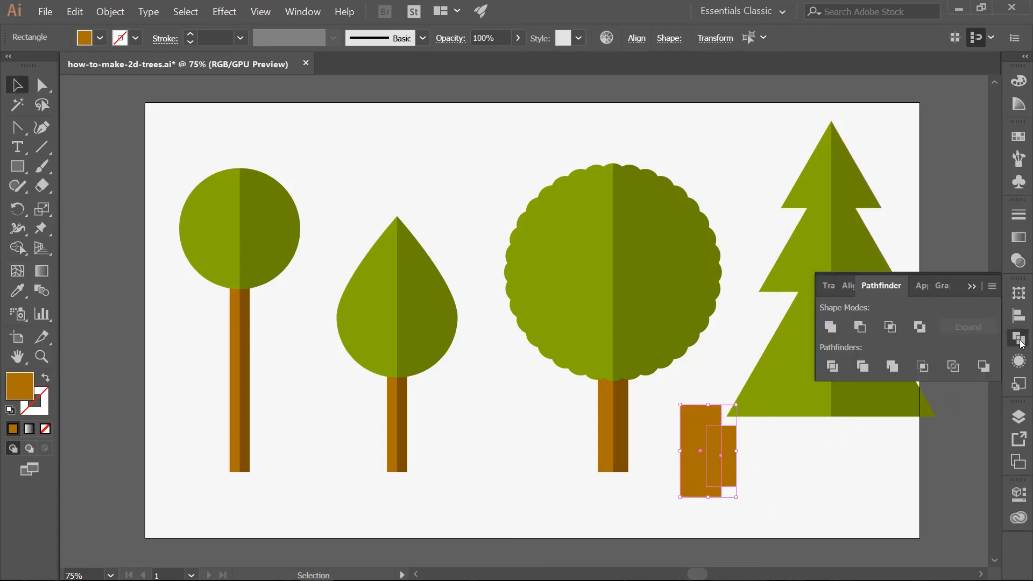
left_click(862, 327)
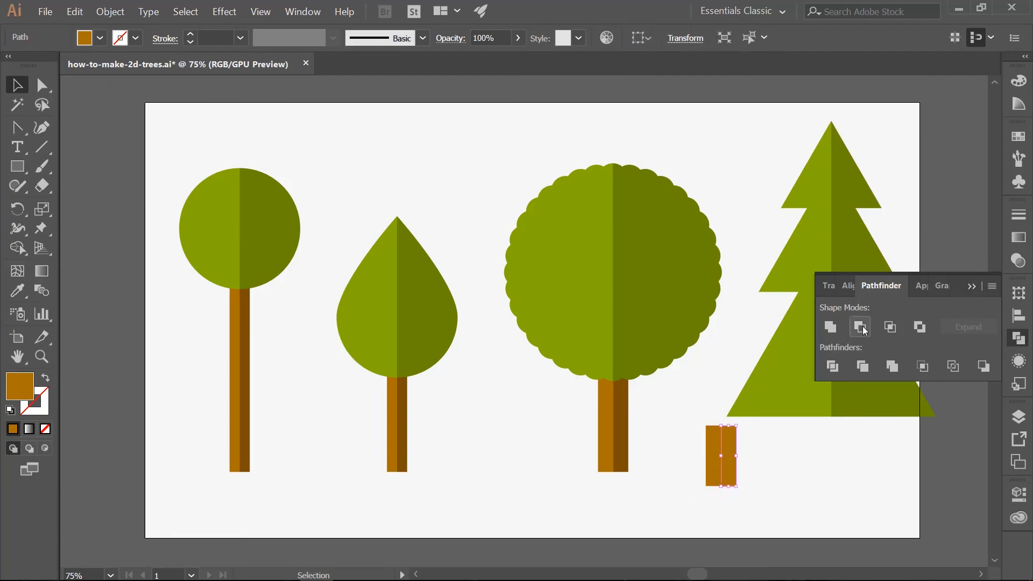
left_click(969, 285)
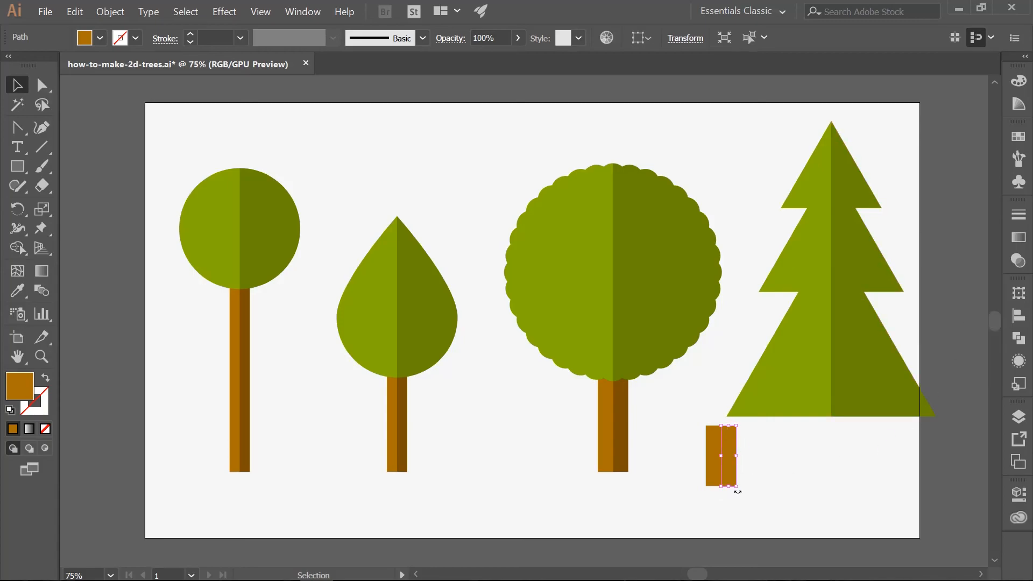
Step: Fill the right half of the new trunk with dark brown 7a4e00
double_click(21, 387)
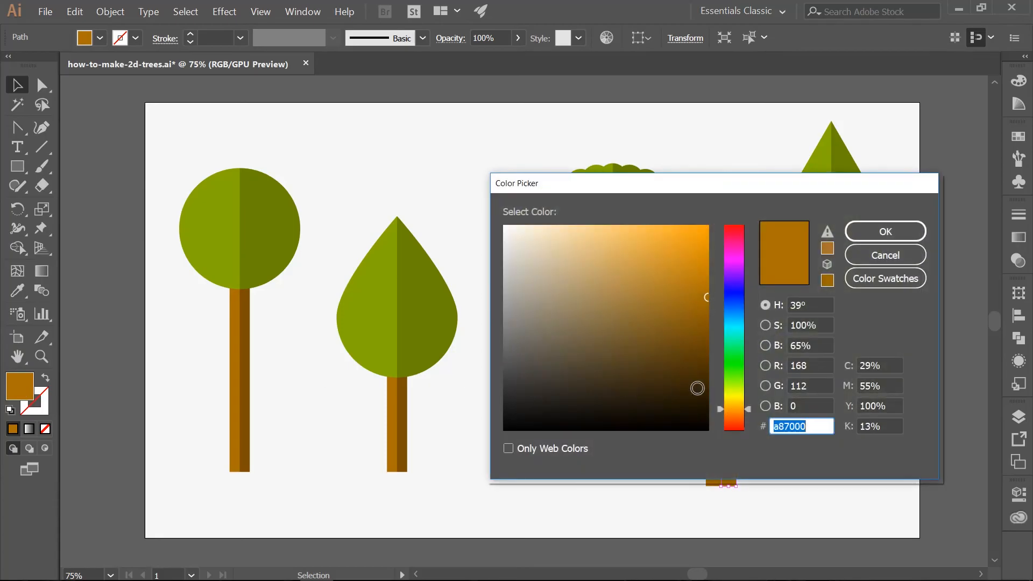
type("7a4e00")
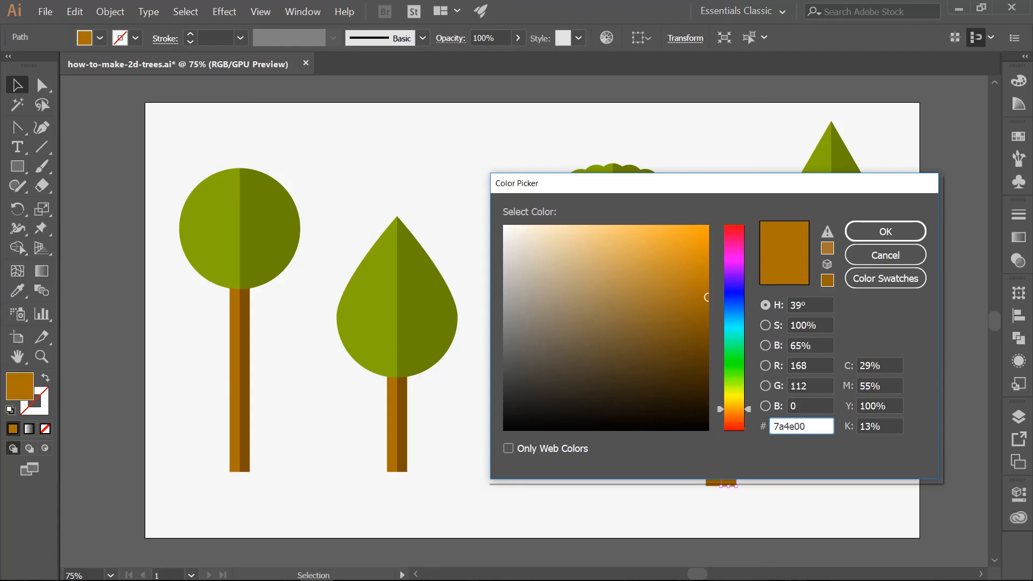
key("Return")
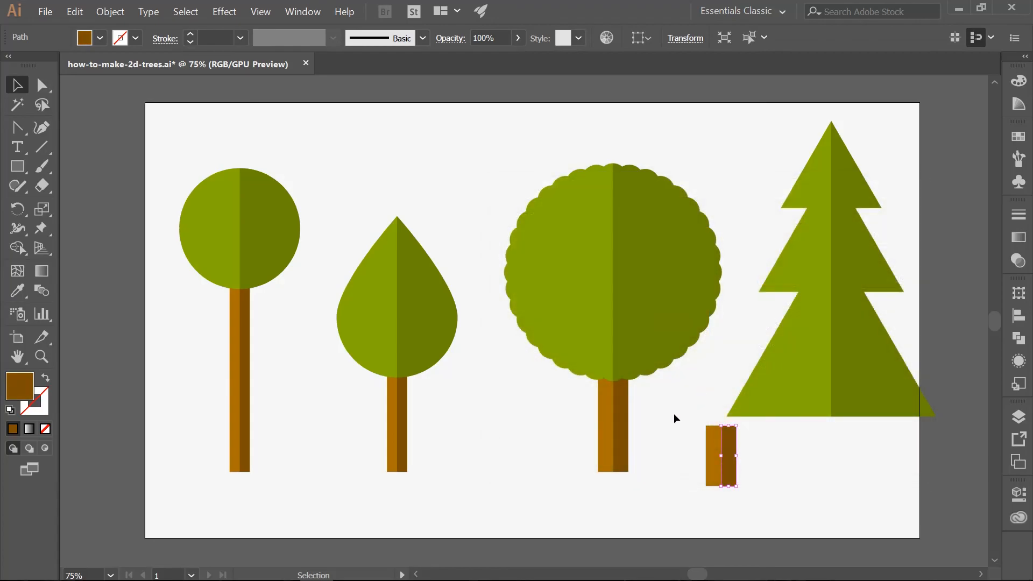
Step: Group the light and dark parts of the fourth tree's trunk
left_click_drag(763, 495, 765, 499)
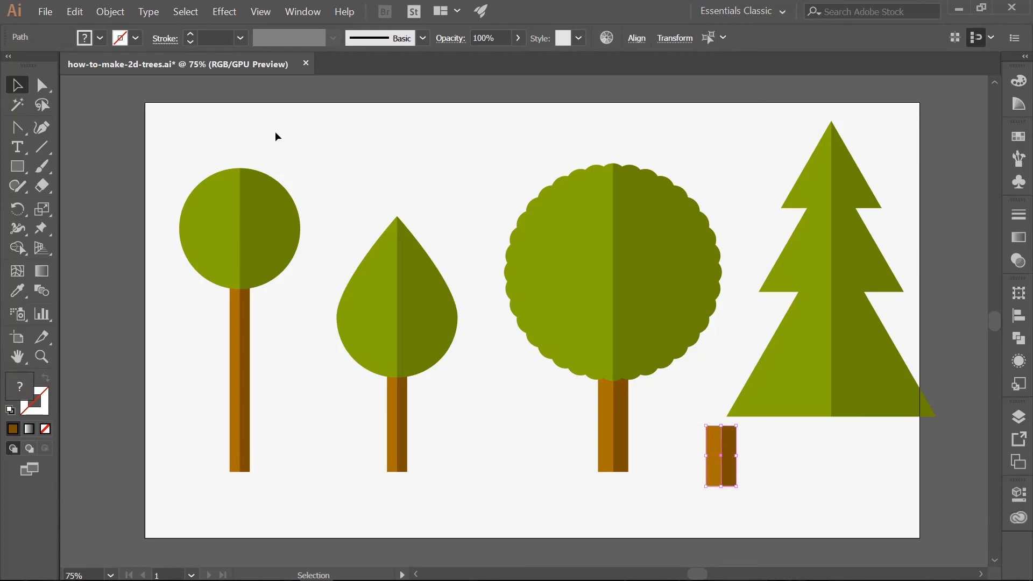
left_click(109, 13)
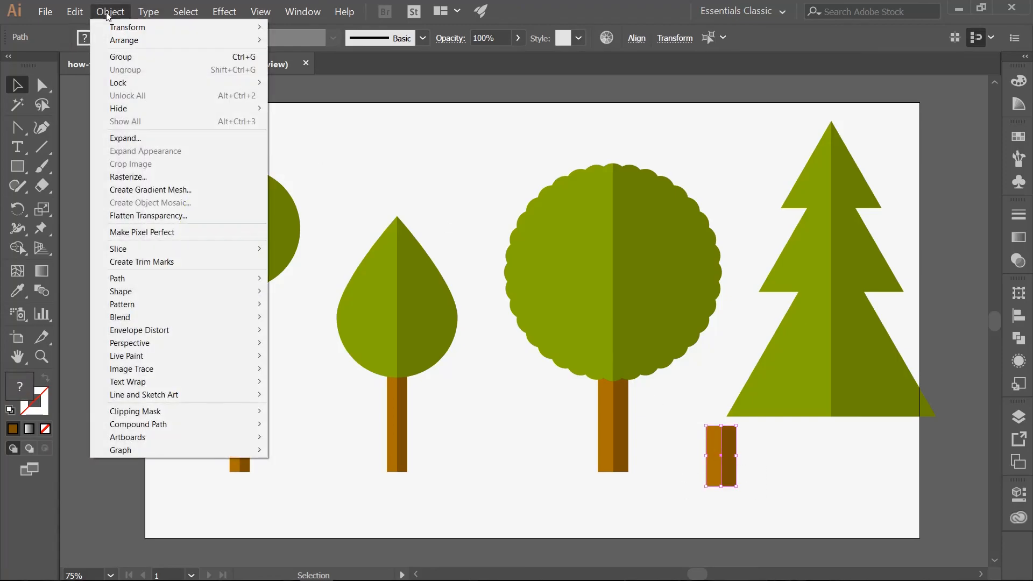
left_click(121, 58)
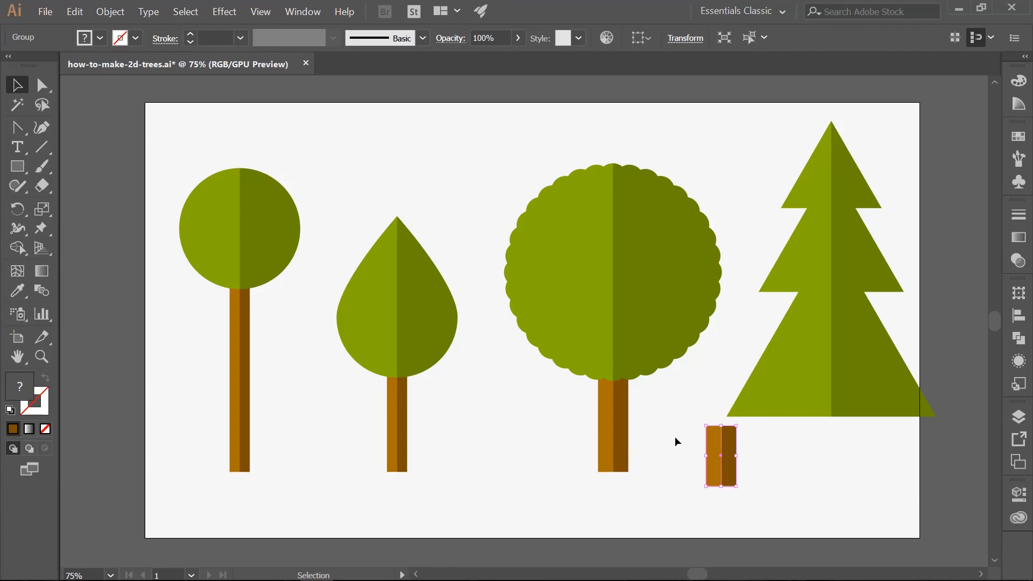
Step: Centre the trunk group under the triangular crown with its upper end overlapping, and send it backward behind the crown
left_click_drag(714, 435, 822, 415)
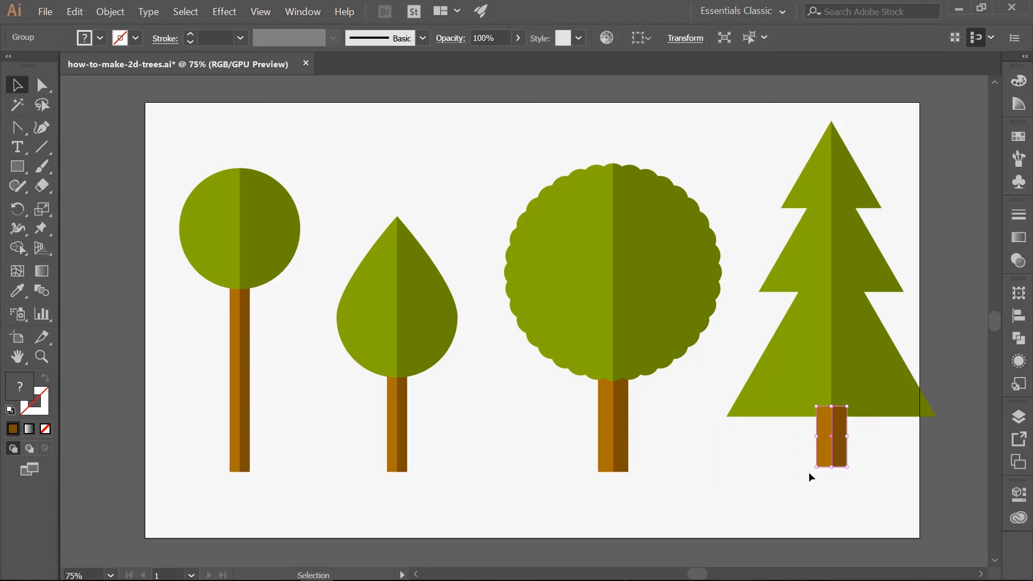
right_click(824, 450)
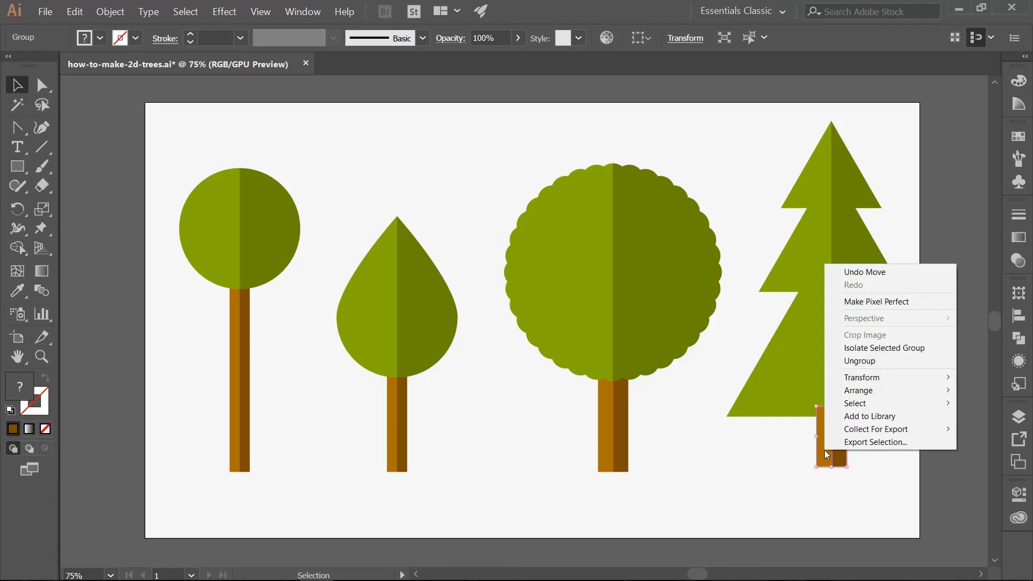
mouse_move(861, 392)
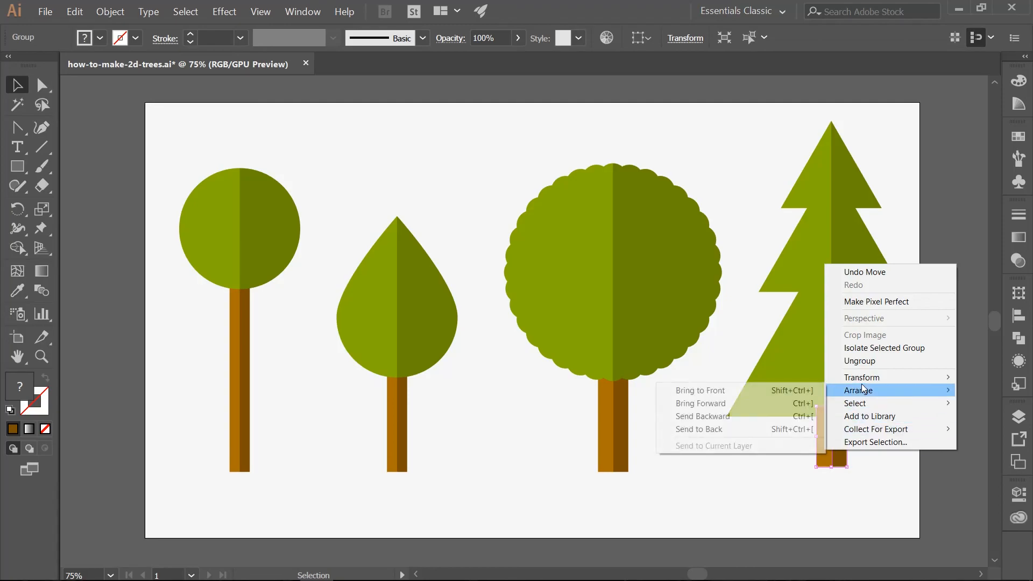
left_click(742, 417)
left_click(873, 441)
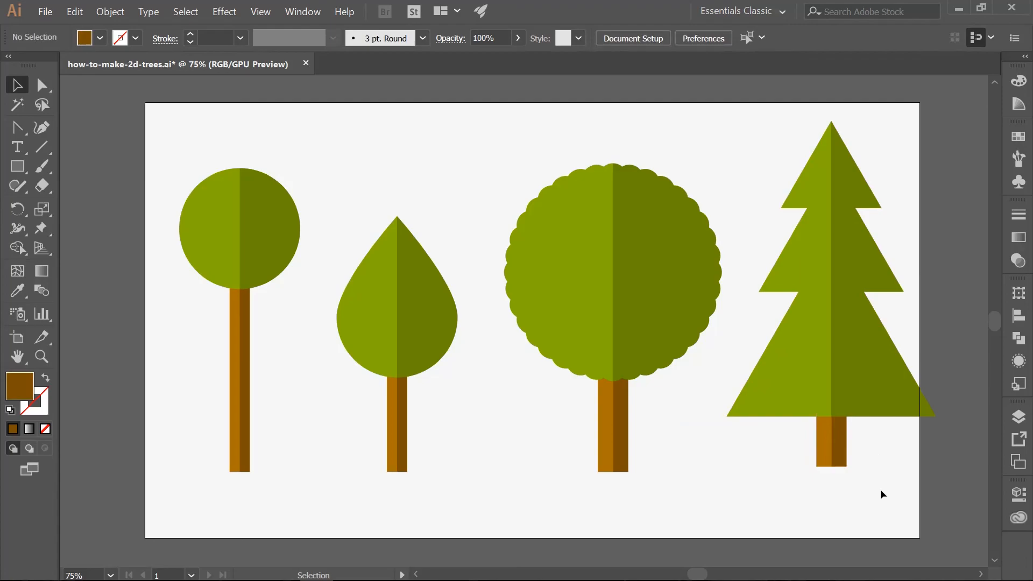